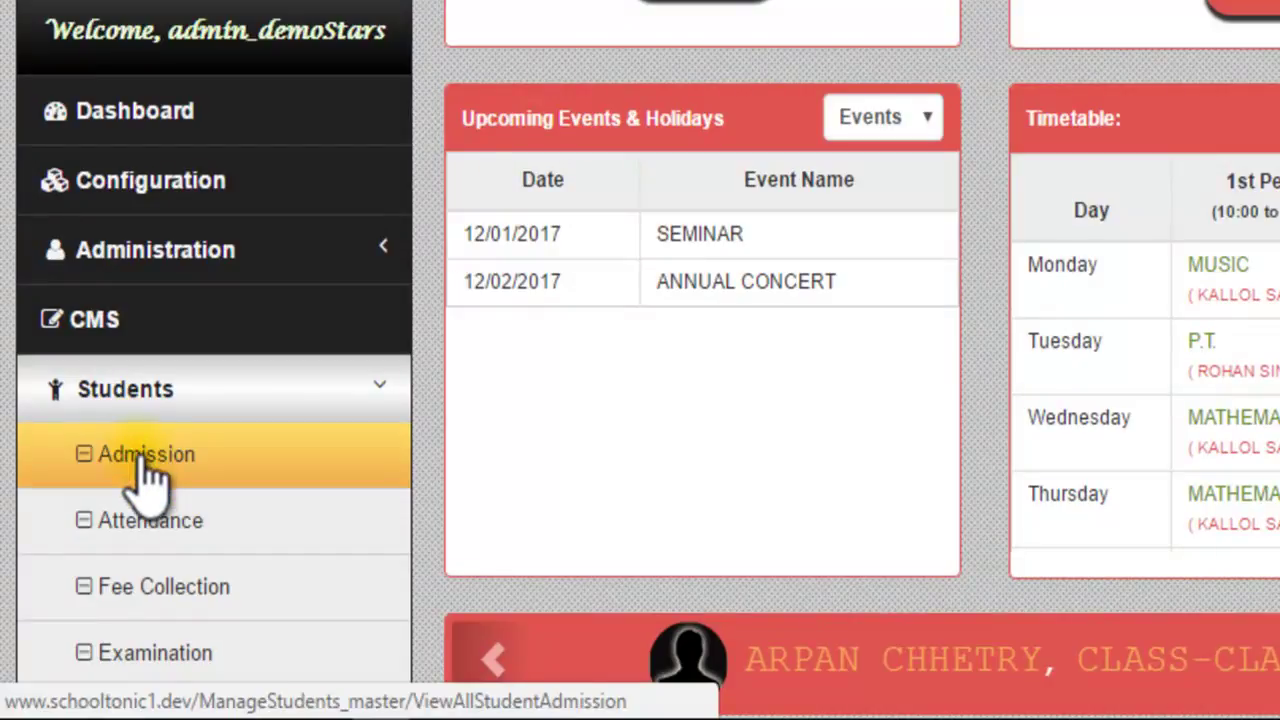
Step: Open the Admission Master list from the Students section of the sidebar
{"action": "left_click", "coordinate": [140, 465]}
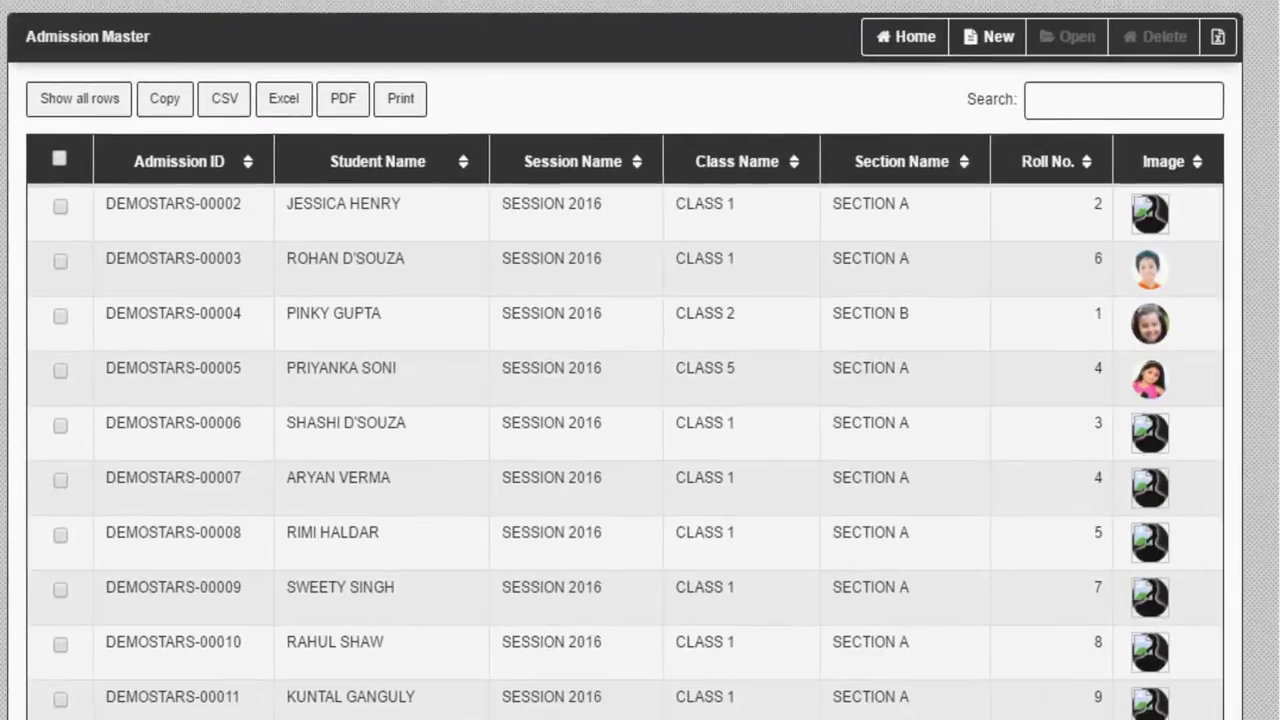
Step: Start a new student admission and enter the student's first name
{"action": "left_click", "coordinate": [1005, 30]}
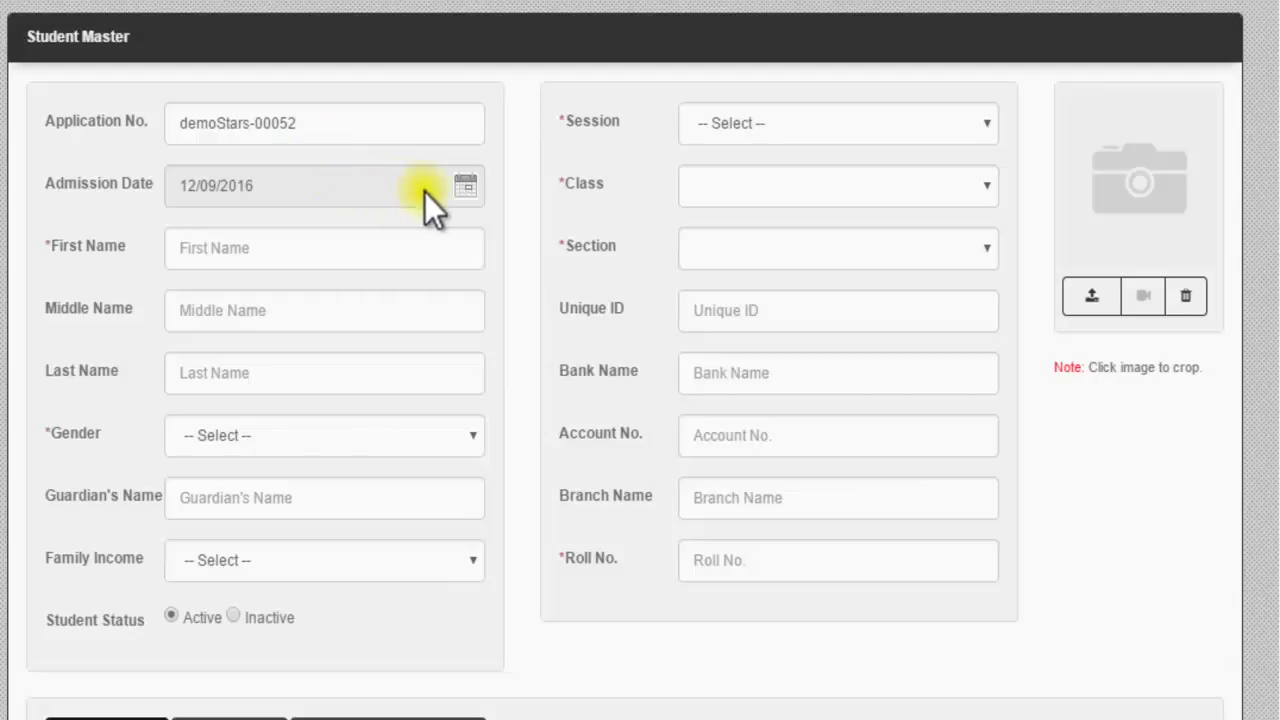
{"action": "left_click", "coordinate": [329, 248]}
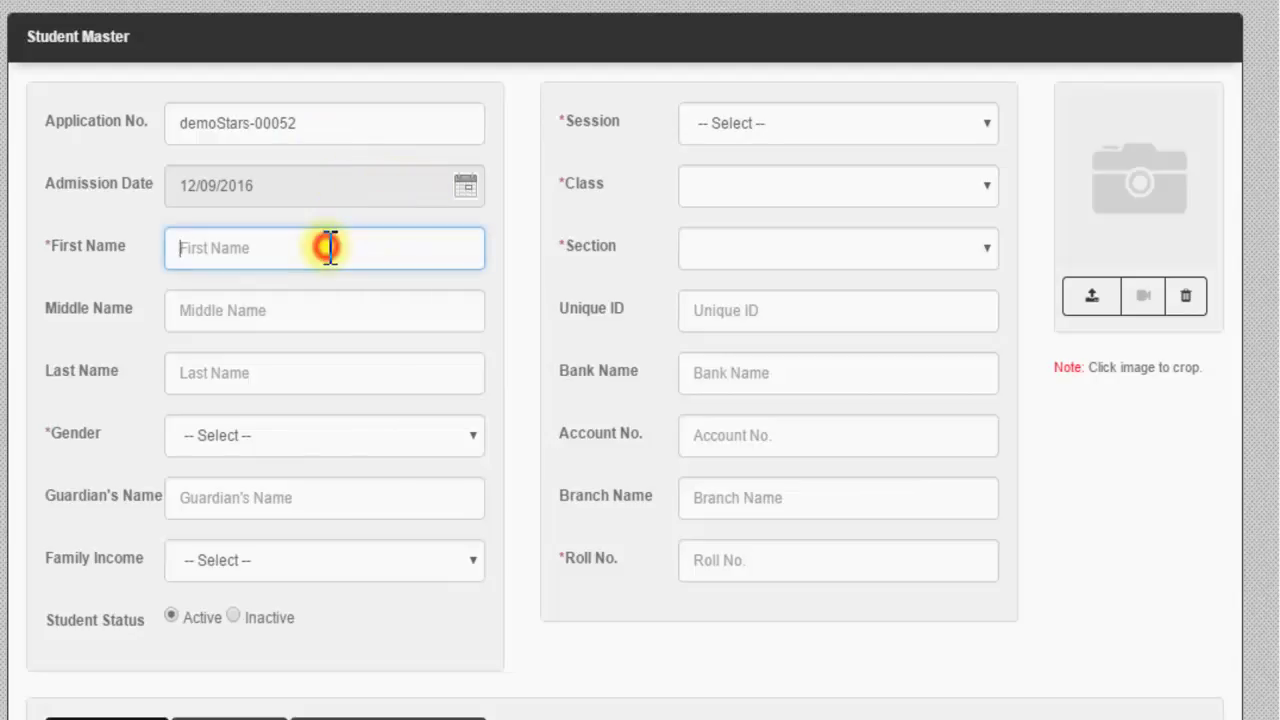
{"action": "type", "text": "AMIT"}
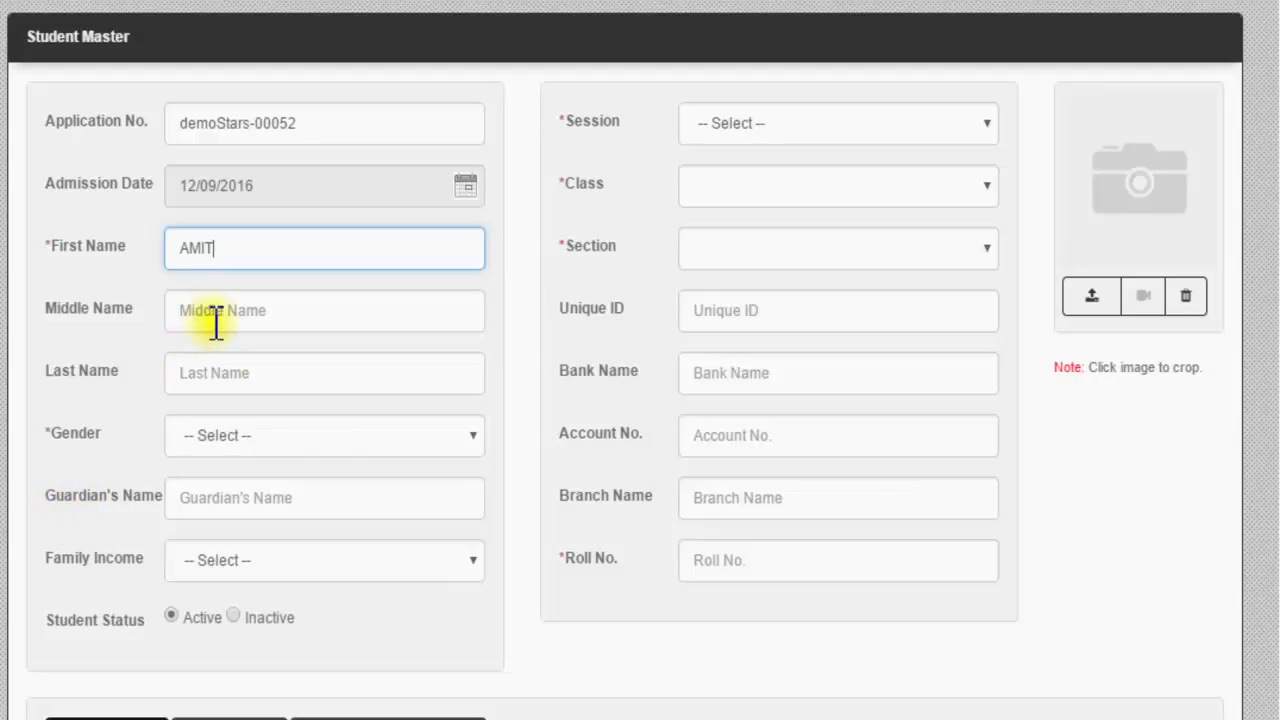
Step: Set gender to Male, enter the guardian's name, and choose family income 100000.00 - 120000.00
{"action": "left_click", "coordinate": [248, 438]}
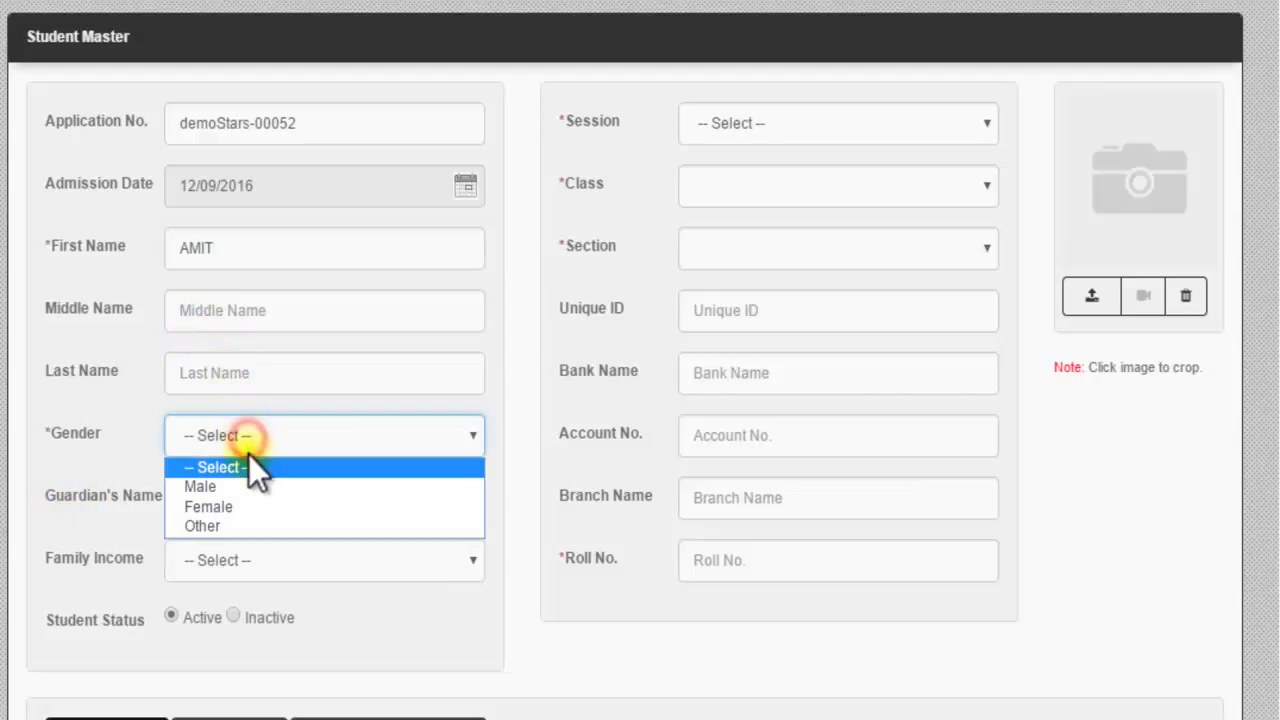
{"action": "left_click", "coordinate": [247, 488]}
{"action": "left_click", "coordinate": [250, 496]}
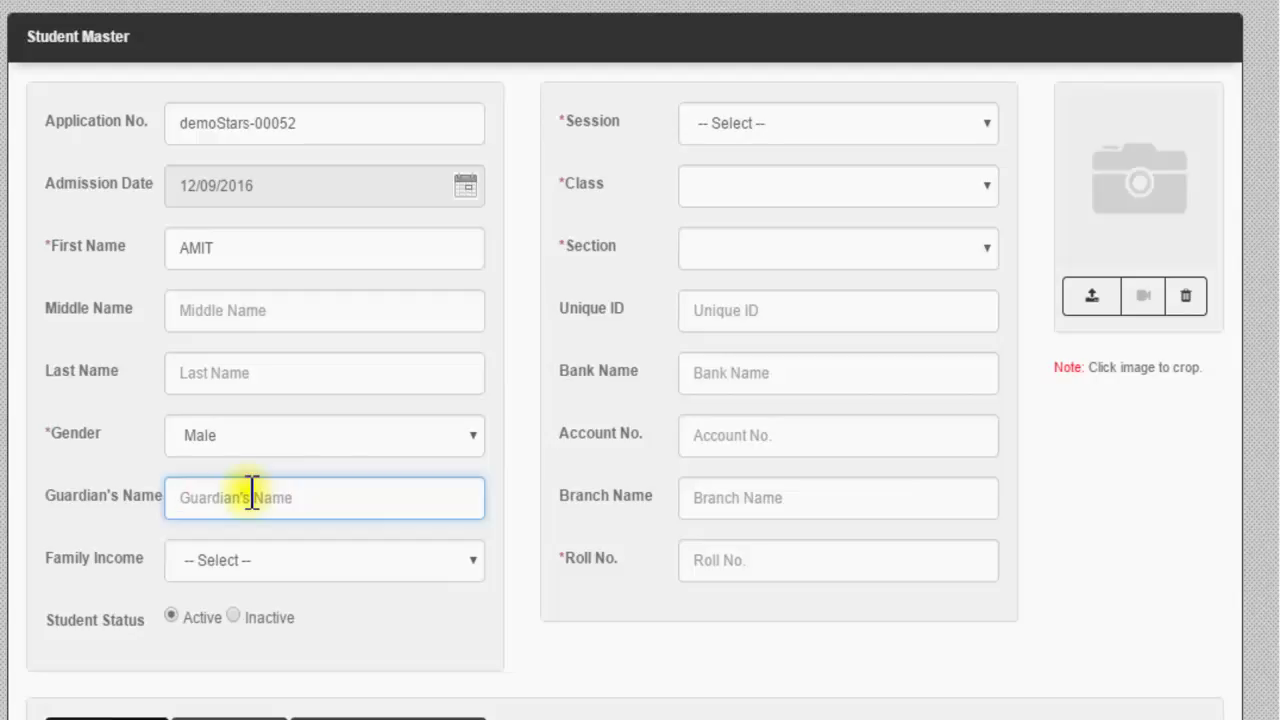
{"action": "type", "text": "SUMIT"}
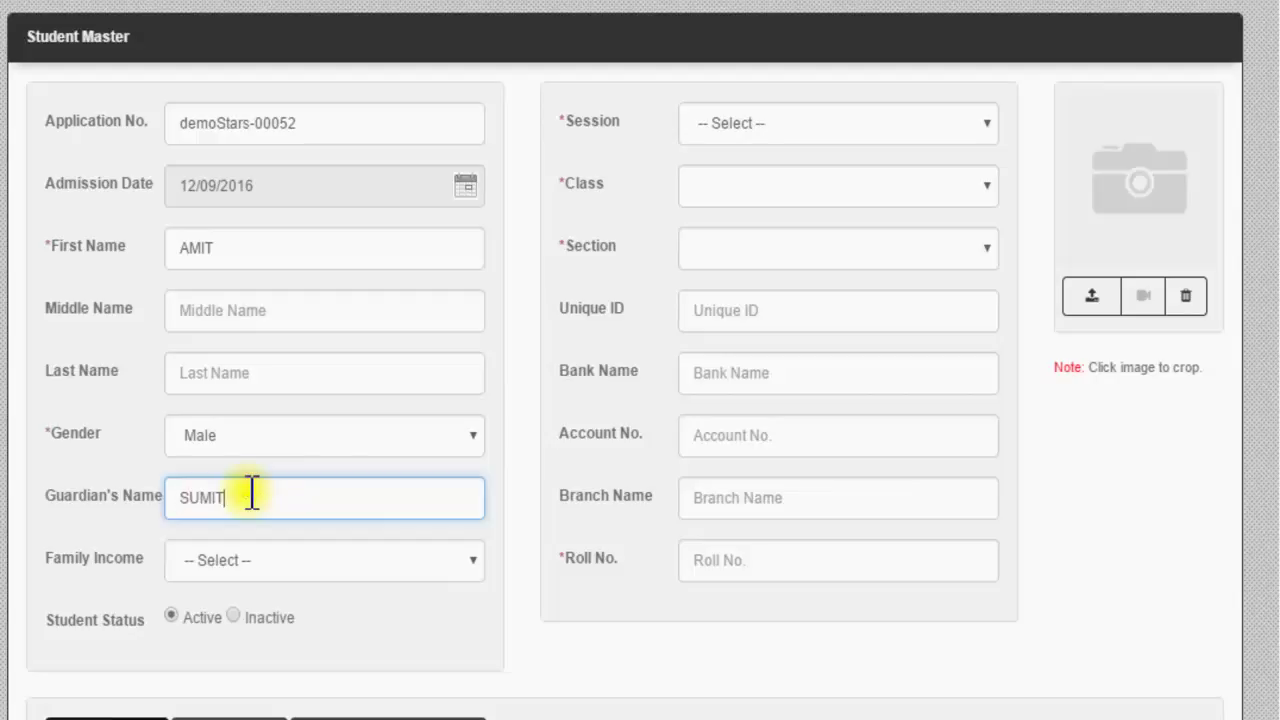
{"action": "left_click", "coordinate": [260, 560]}
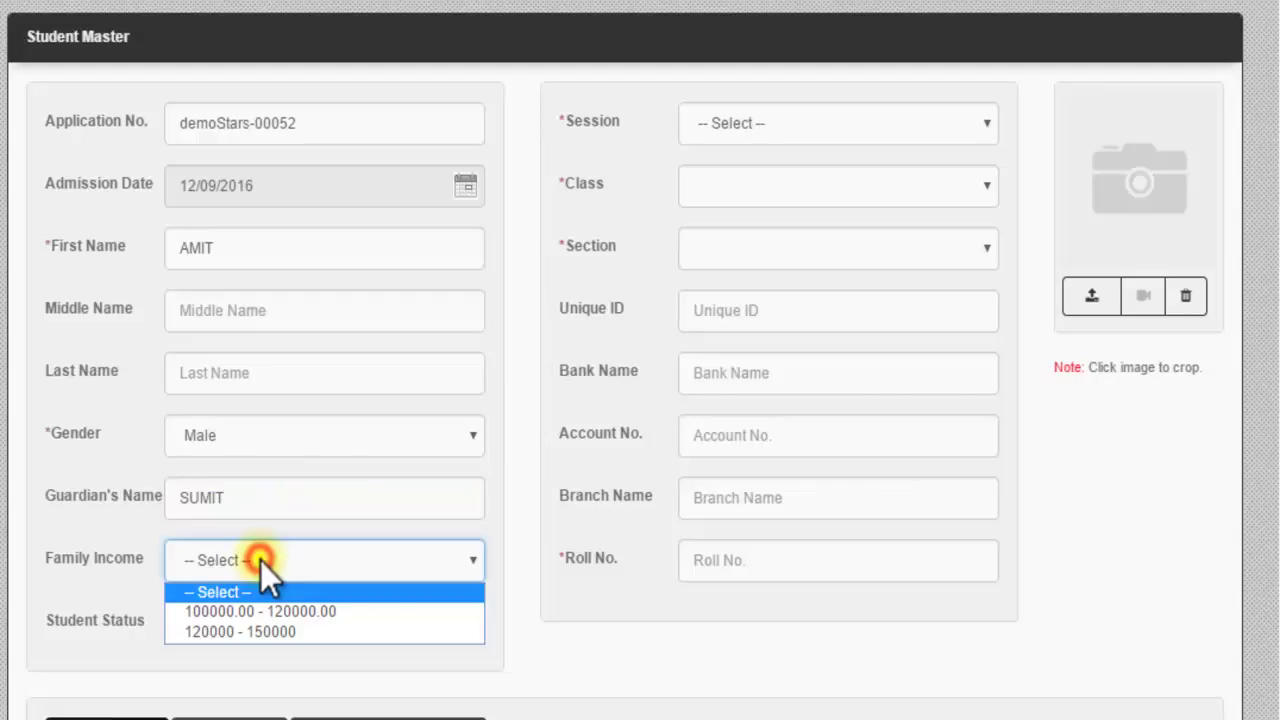
{"action": "left_click", "coordinate": [263, 612]}
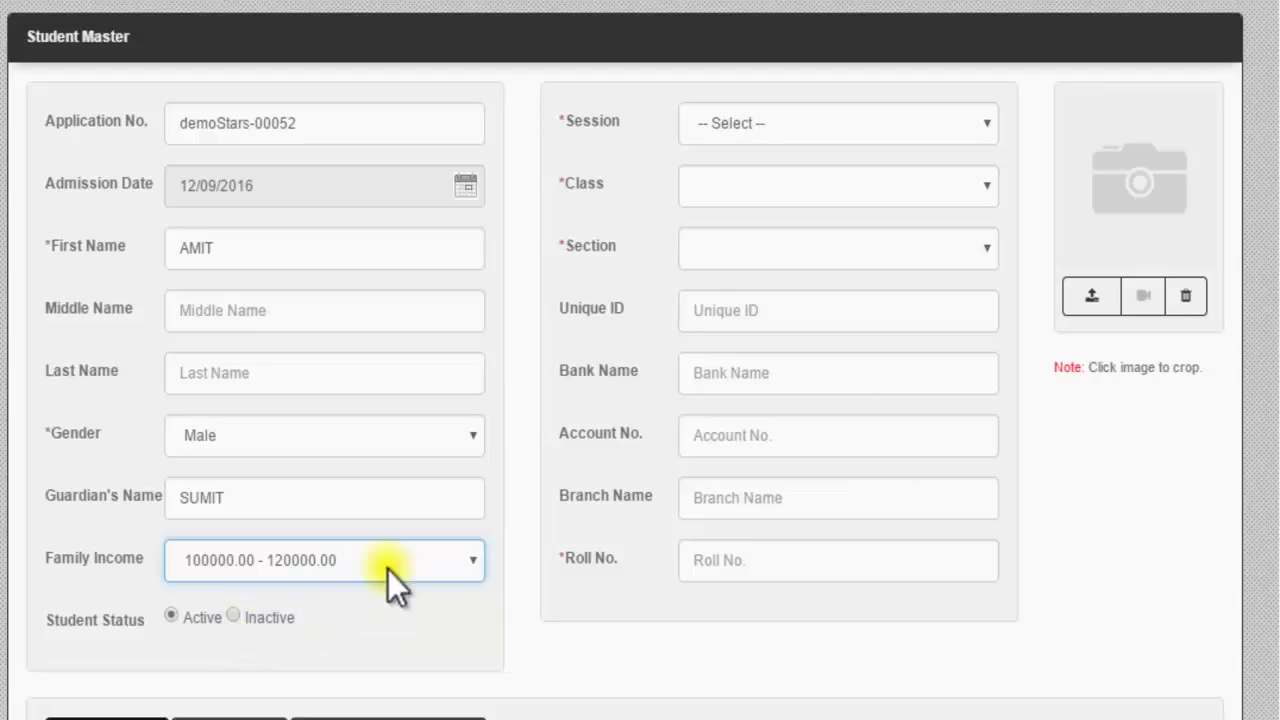
Step: Assign the student to SESSION 2017, class STD XII, section SCIENCE
{"action": "left_click", "coordinate": [797, 121]}
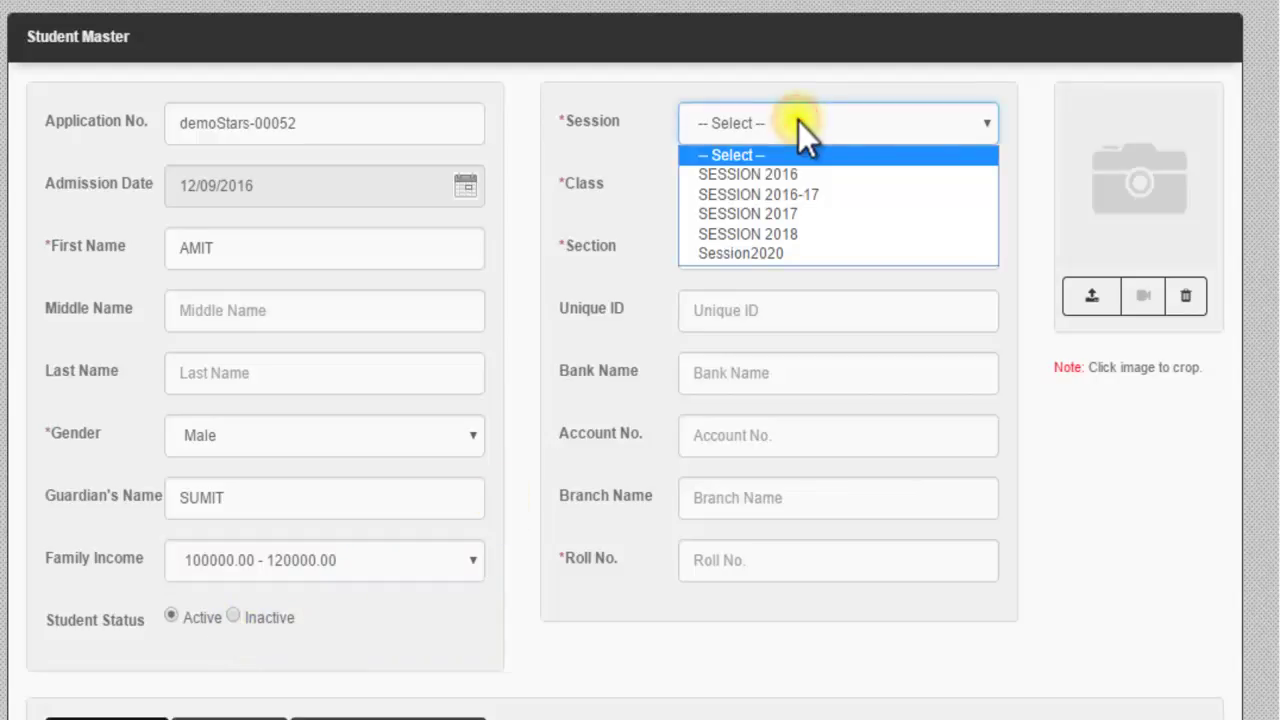
{"action": "left_click", "coordinate": [824, 216]}
{"action": "left_click", "coordinate": [831, 190]}
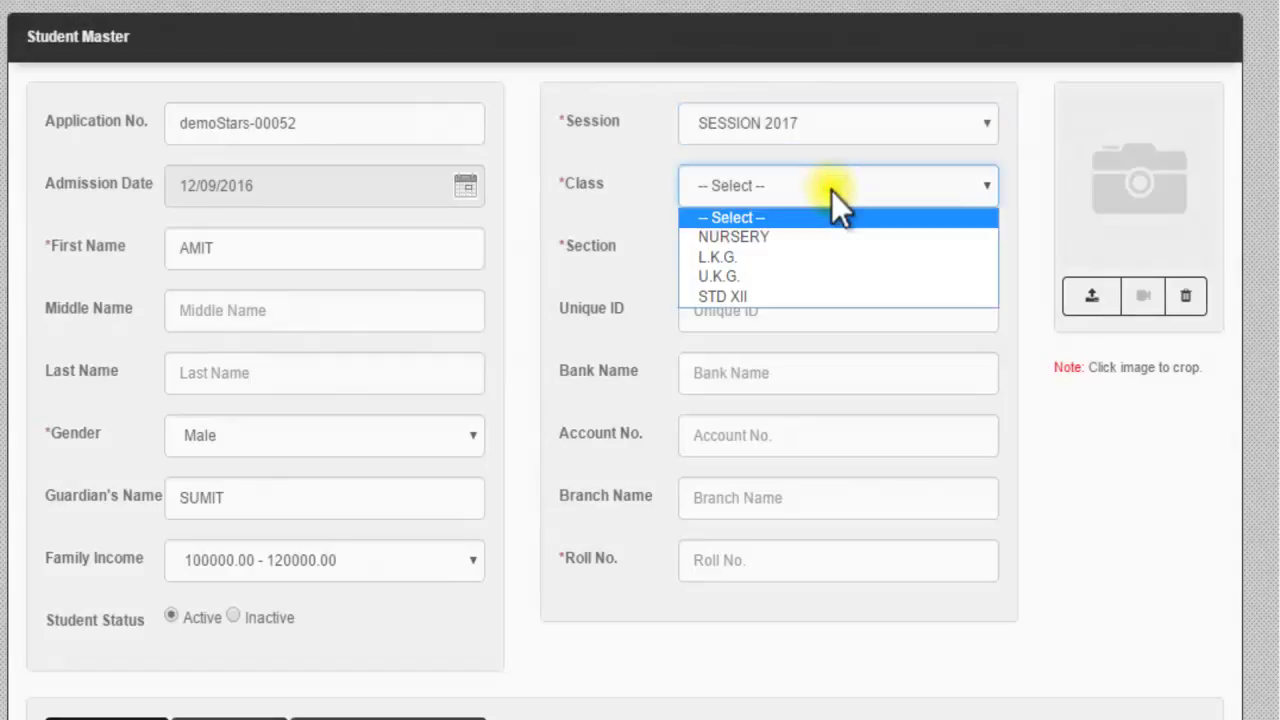
{"action": "left_click", "coordinate": [810, 300]}
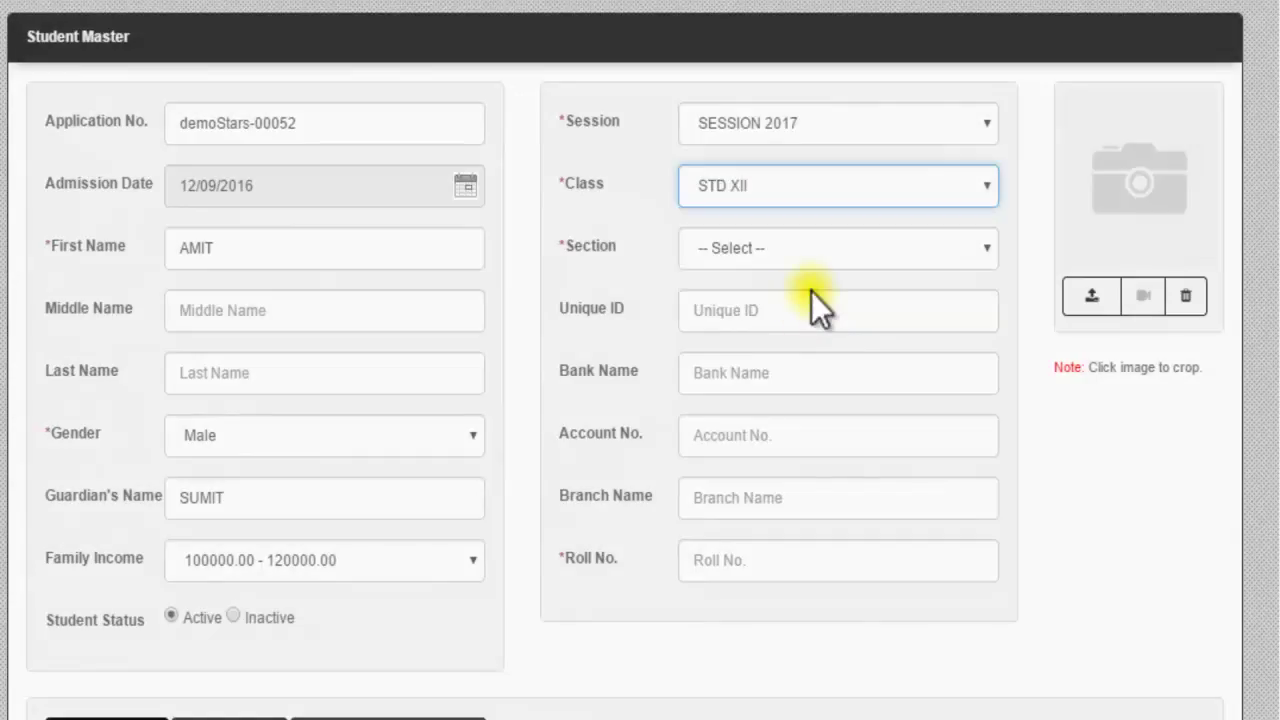
{"action": "left_click", "coordinate": [826, 249]}
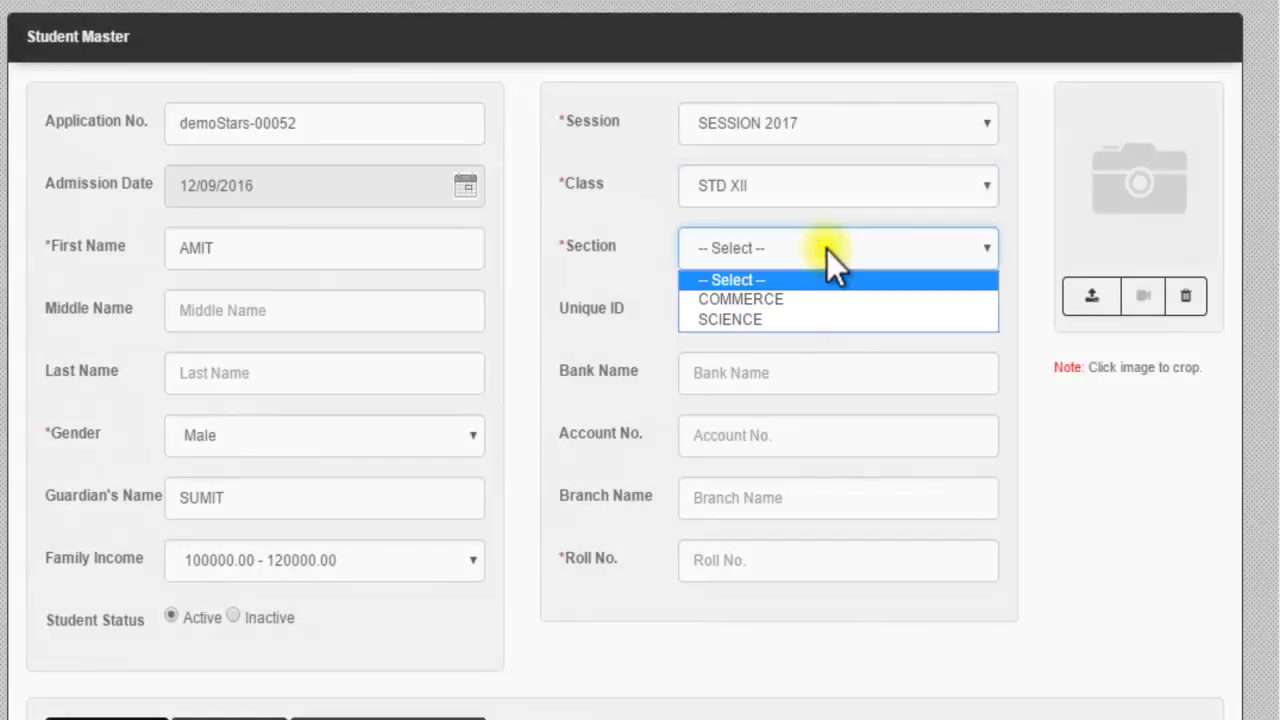
{"action": "left_click", "coordinate": [820, 319]}
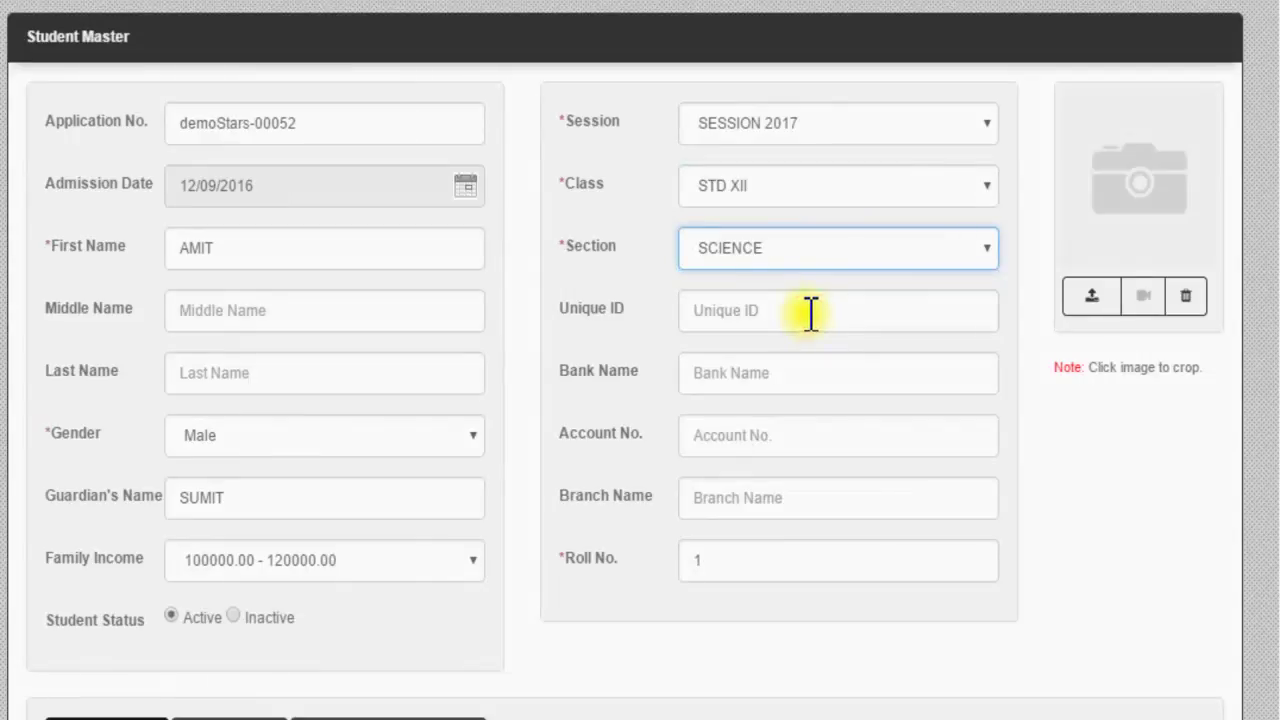
{"action": "left_click", "coordinate": [788, 309]}
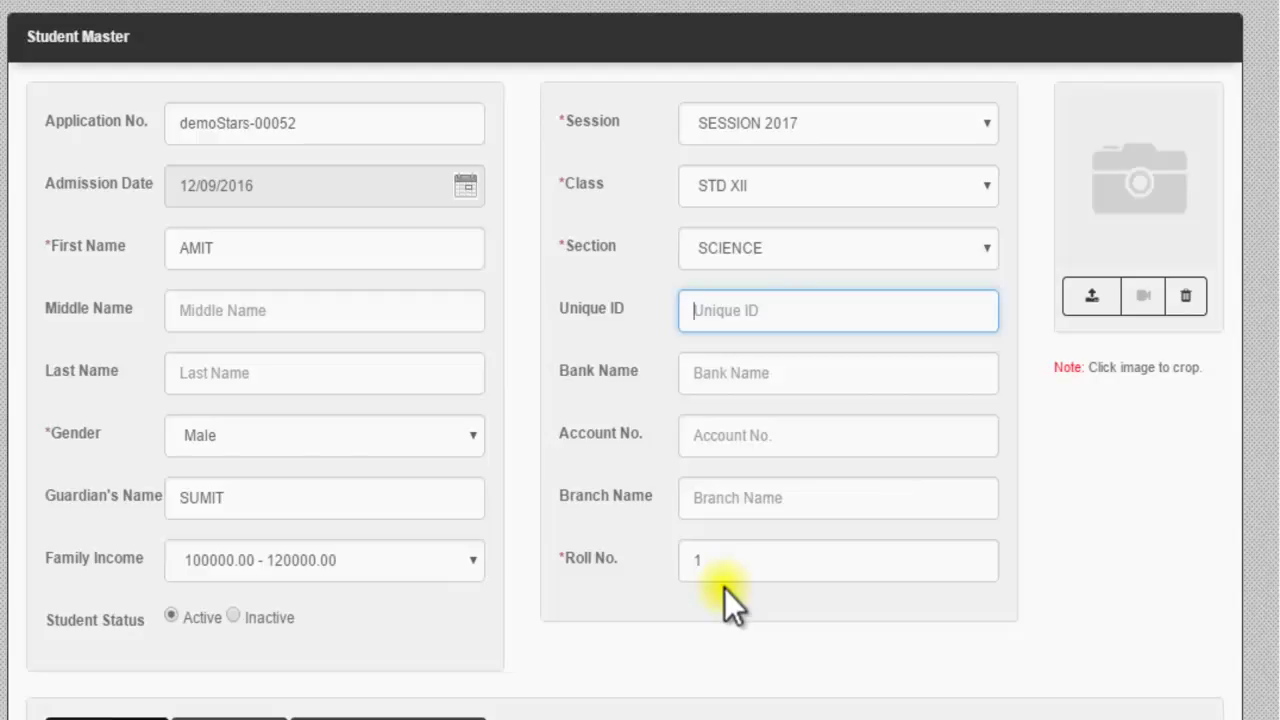
Step: Change the roll number from 1 to 4
{"action": "left_click", "coordinate": [712, 558]}
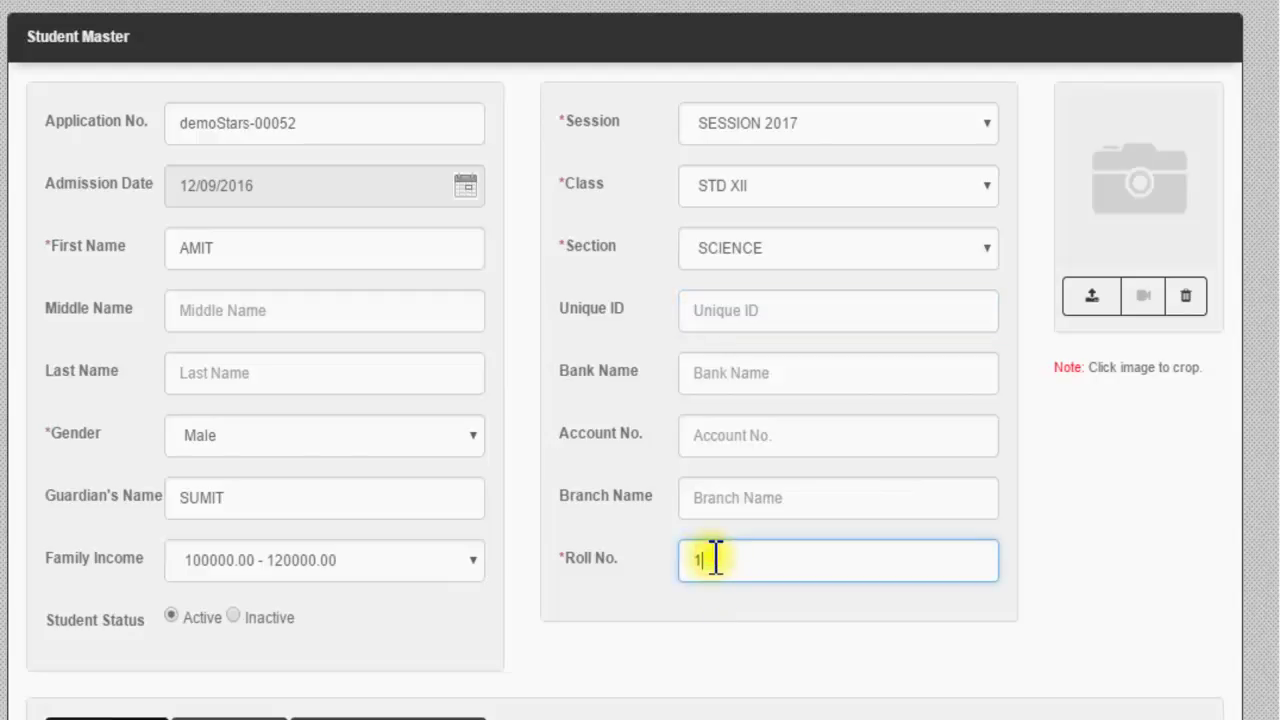
{"action": "key", "text": "BackSpace"}
{"action": "type", "text": "4"}
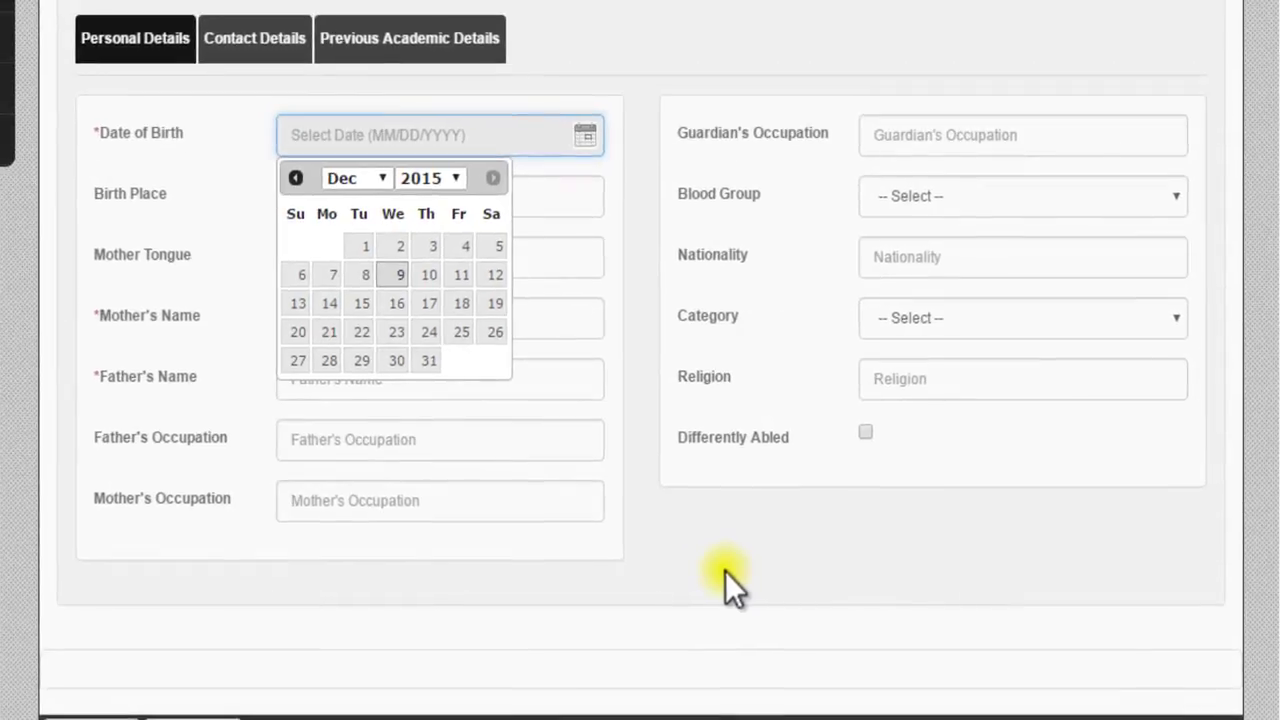
Step: Enter birth place KOLKATA and the mother's and father's names
{"action": "left_click", "coordinate": [367, 196]}
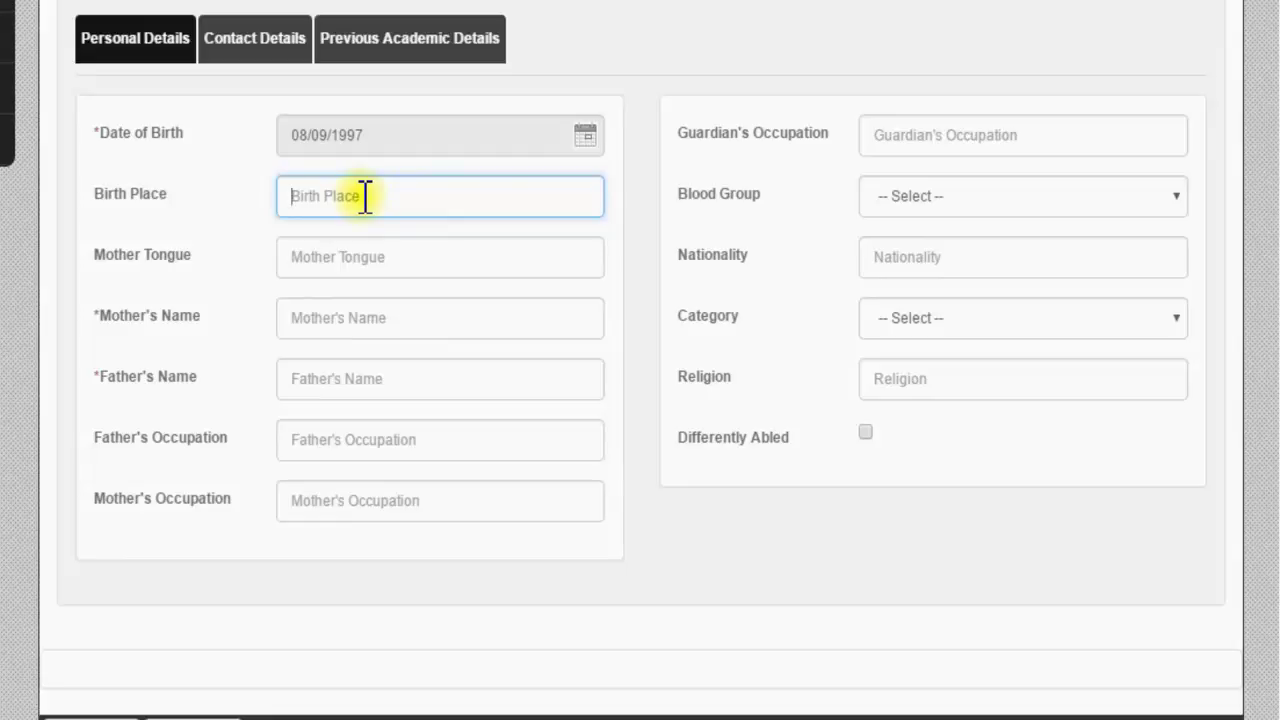
{"action": "type", "text": "KOLKATA"}
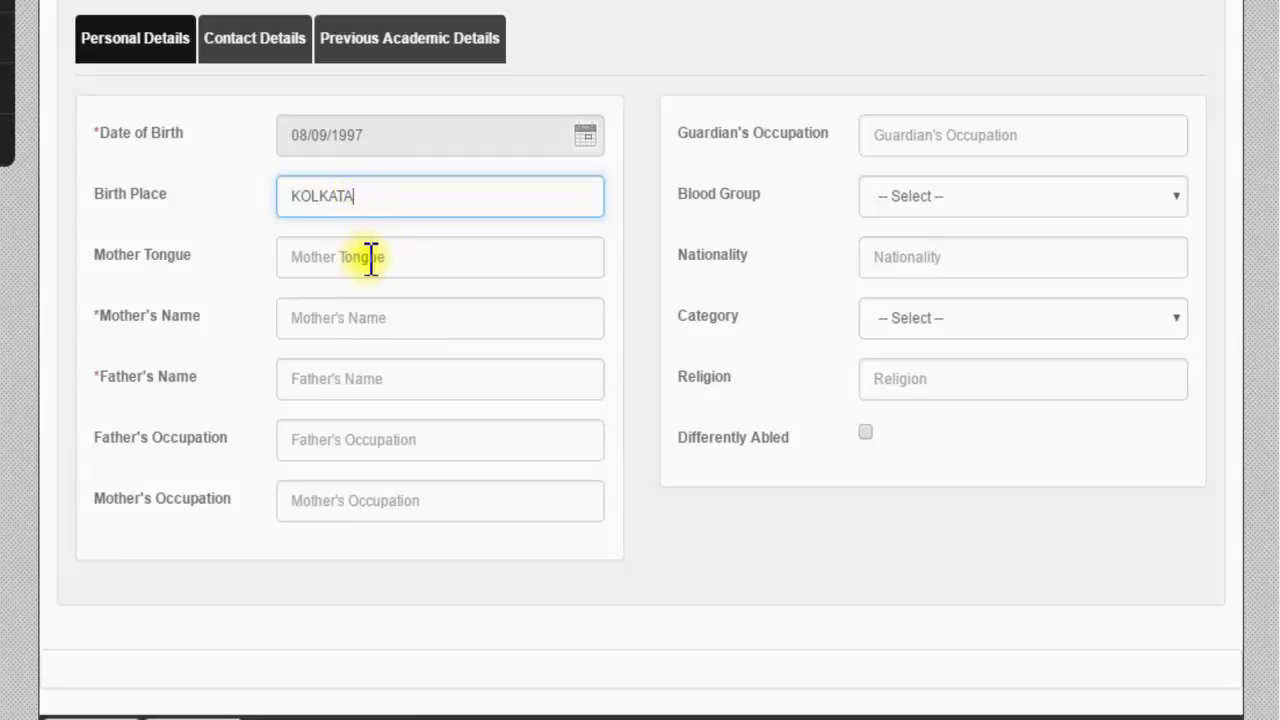
{"action": "left_click", "coordinate": [345, 313]}
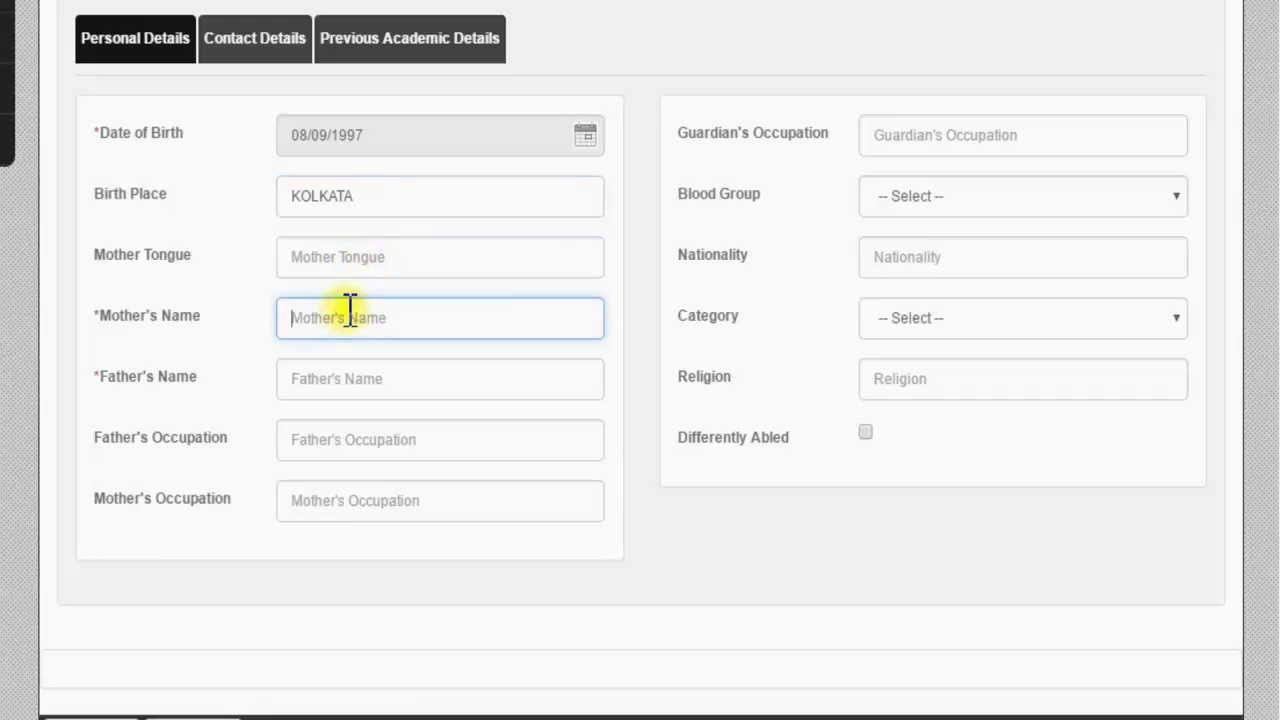
{"action": "type", "text": "ANJALI"}
{"action": "left_click", "coordinate": [365, 377]}
{"action": "type", "text": "SUMIT"}
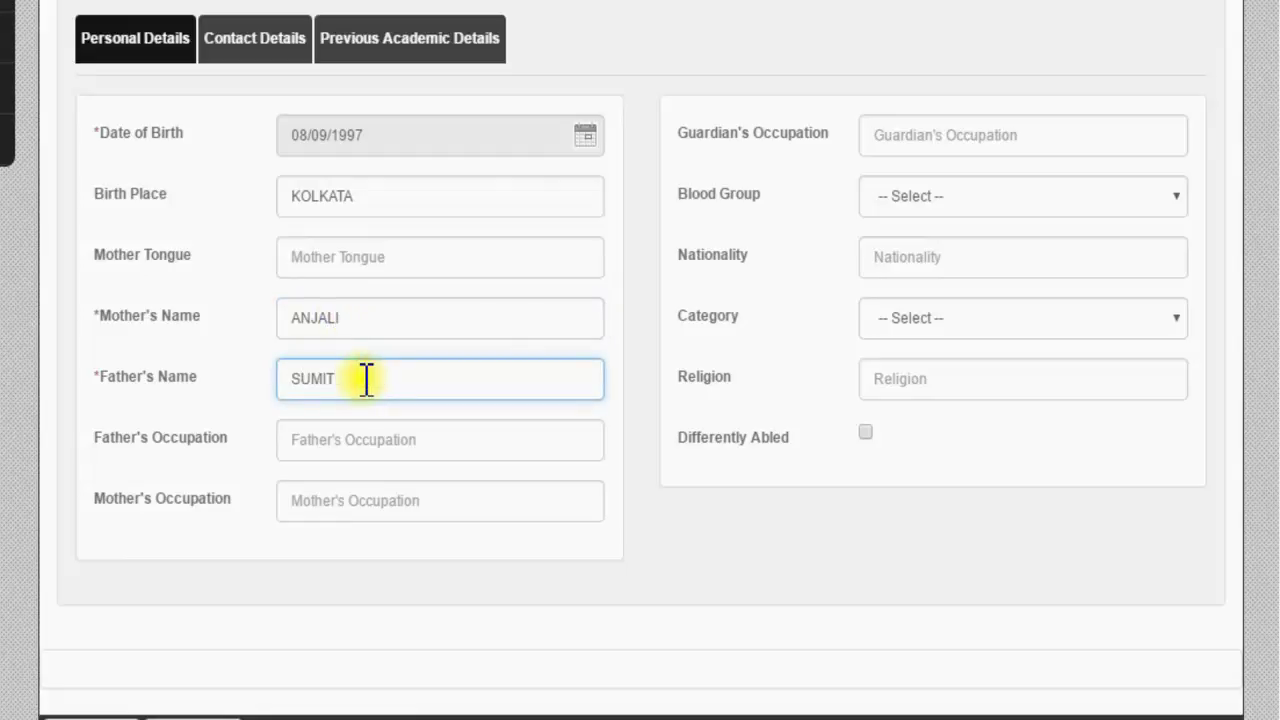
Step: Set father's occupation to BUSINESS and mother's occupation to TEACHER
{"action": "left_click", "coordinate": [372, 436]}
{"action": "type", "text": "BUS"}
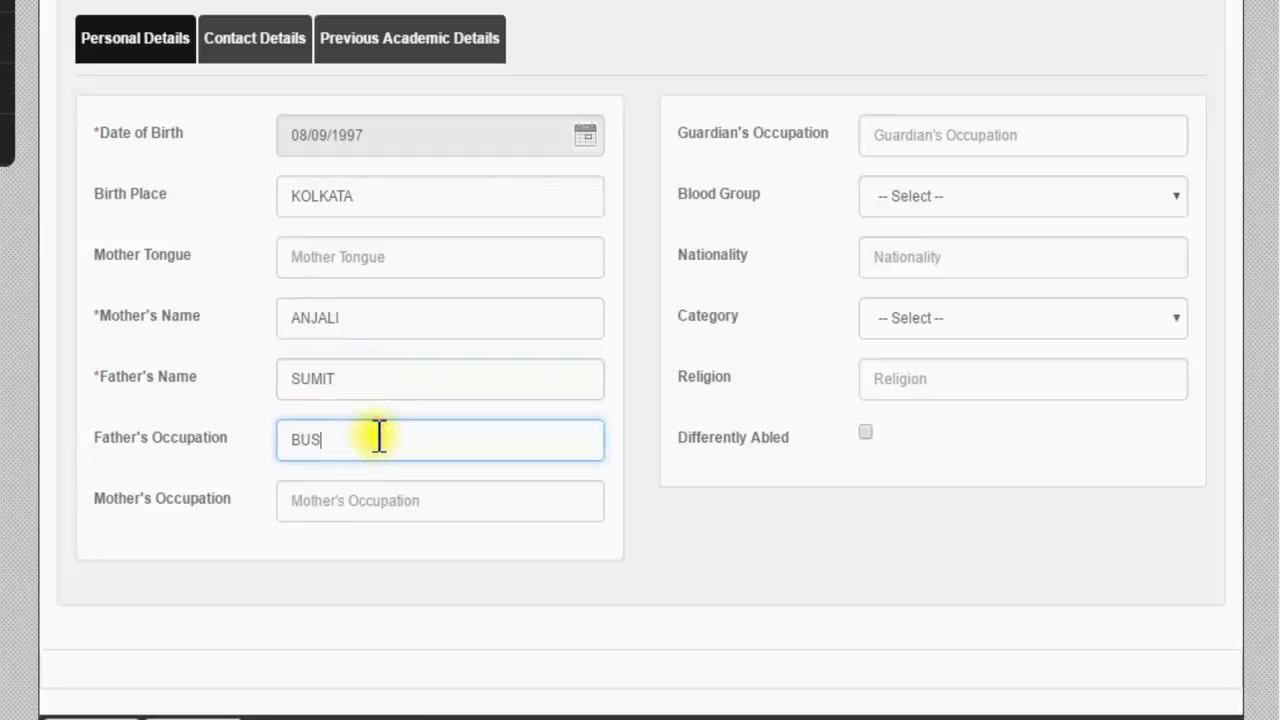
{"action": "type", "text": "INESSMAN"}
{"action": "key", "text": "BackSpace"}
{"action": "key", "text": "BackSpace"}
{"action": "key", "text": "BackSpace"}
{"action": "left_click", "coordinate": [325, 498]}
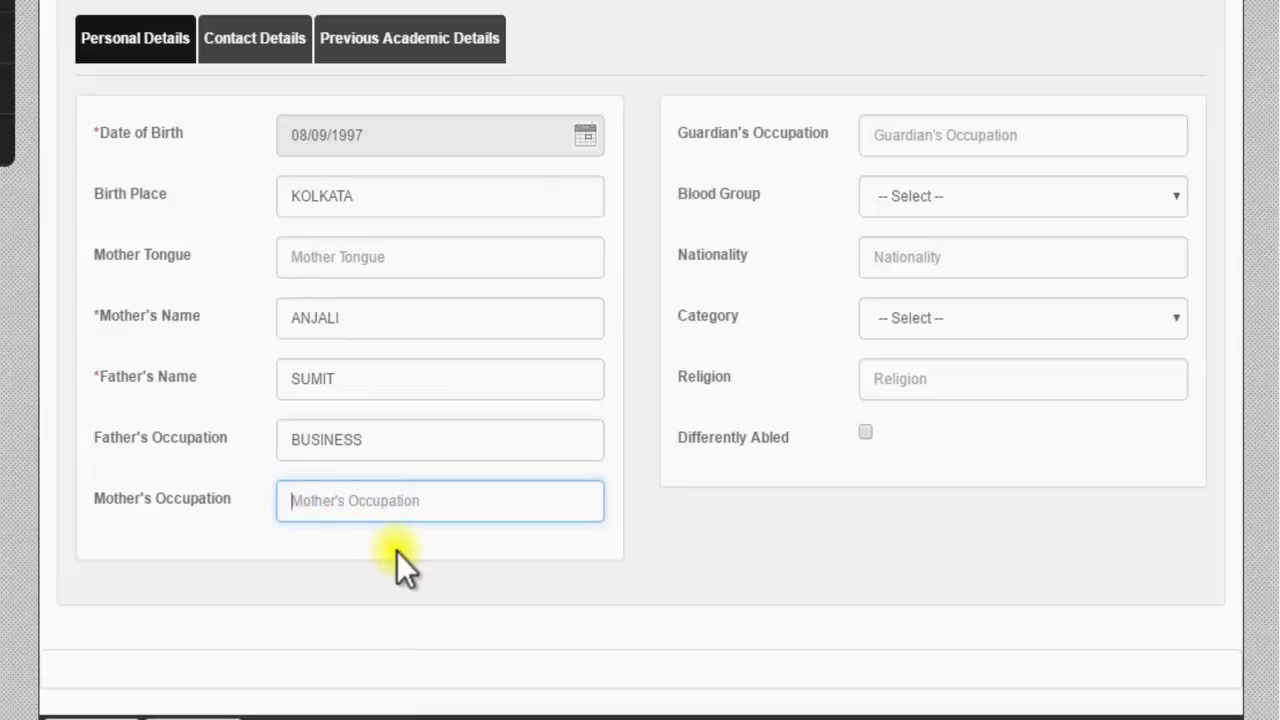
{"action": "type", "text": "TEACHER"}
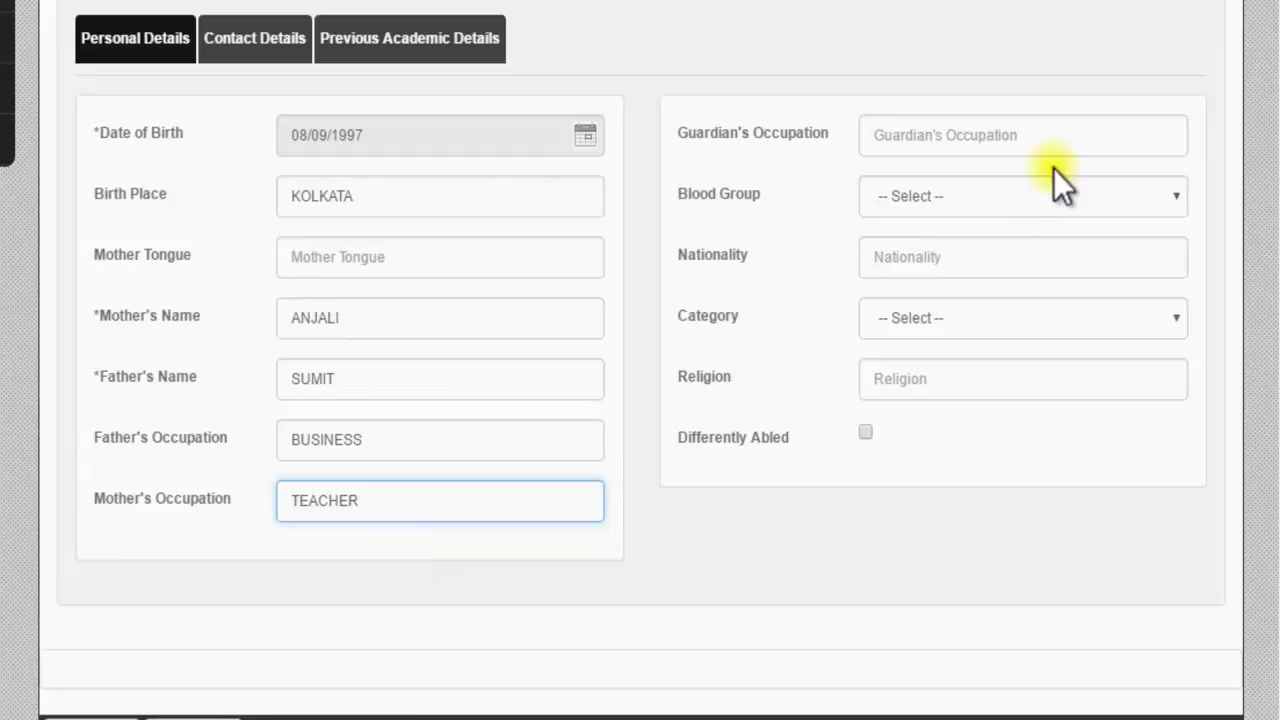
Step: Set guardian's occupation BUSINESS, blood group O+, and nationality INDIAN
{"action": "left_click", "coordinate": [1012, 130]}
{"action": "type", "text": "BUSINESS"}
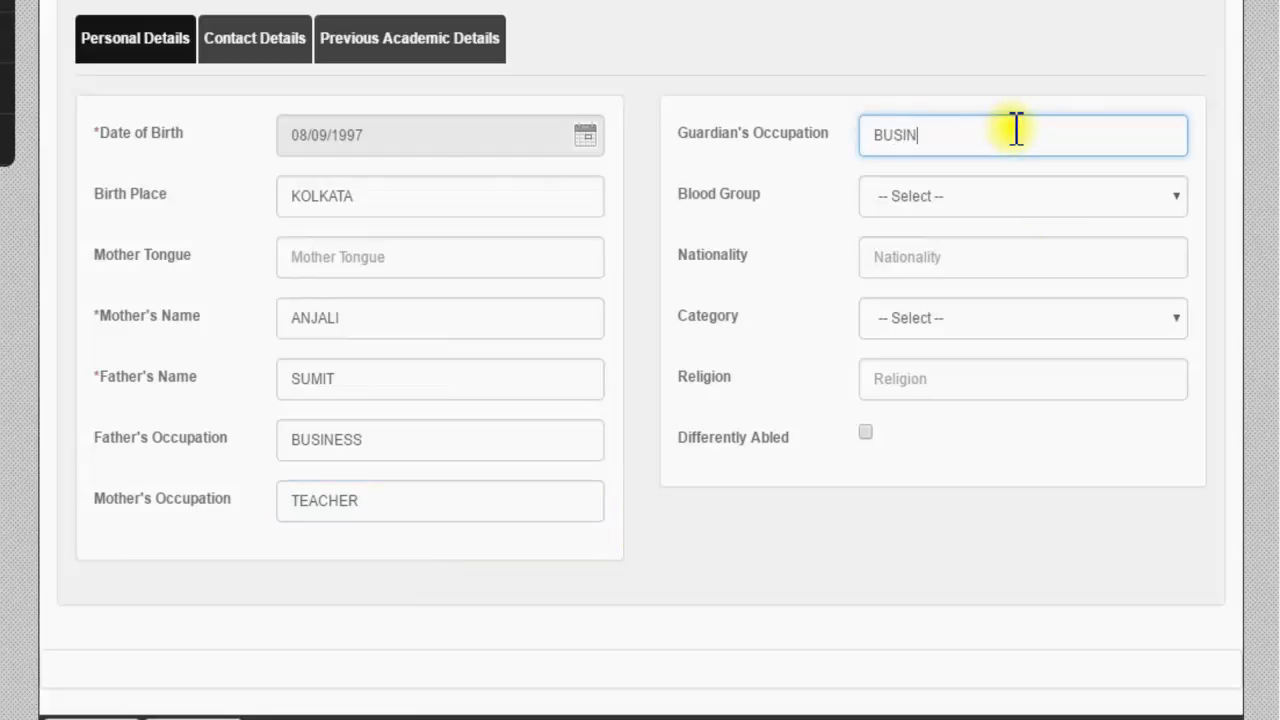
{"action": "left_click", "coordinate": [991, 197]}
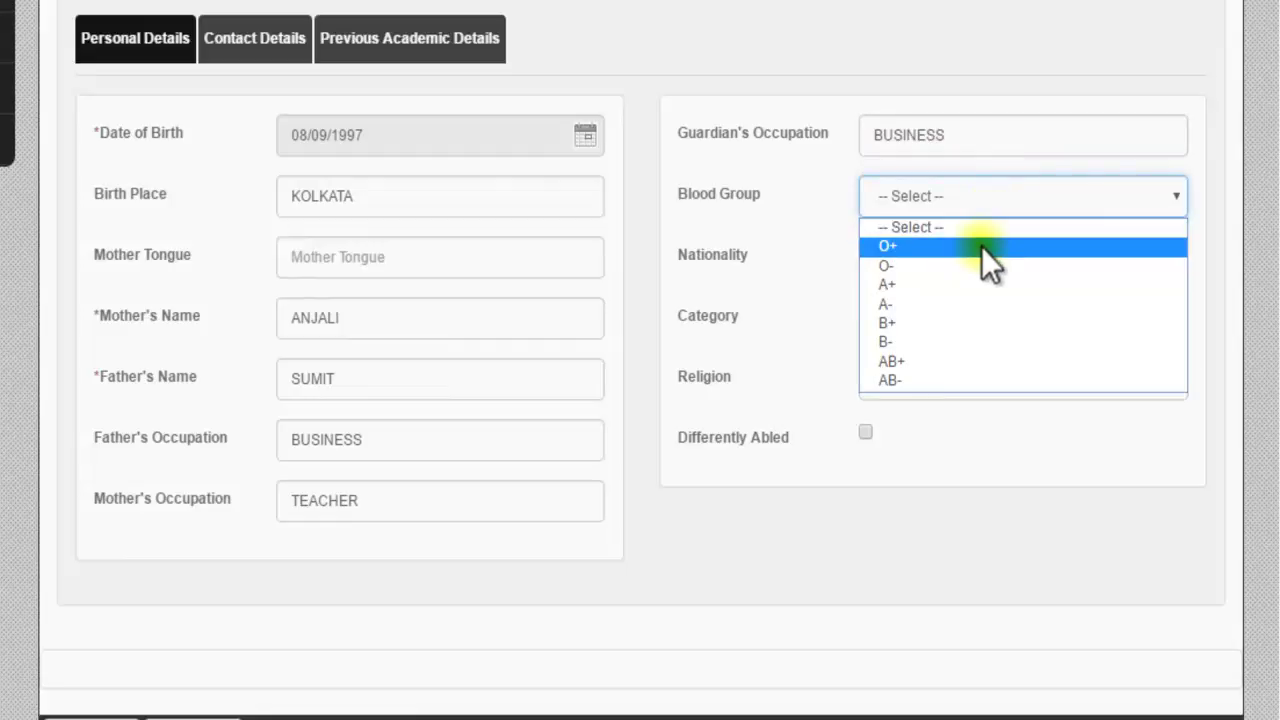
{"action": "left_click", "coordinate": [981, 247]}
{"action": "left_click", "coordinate": [979, 251]}
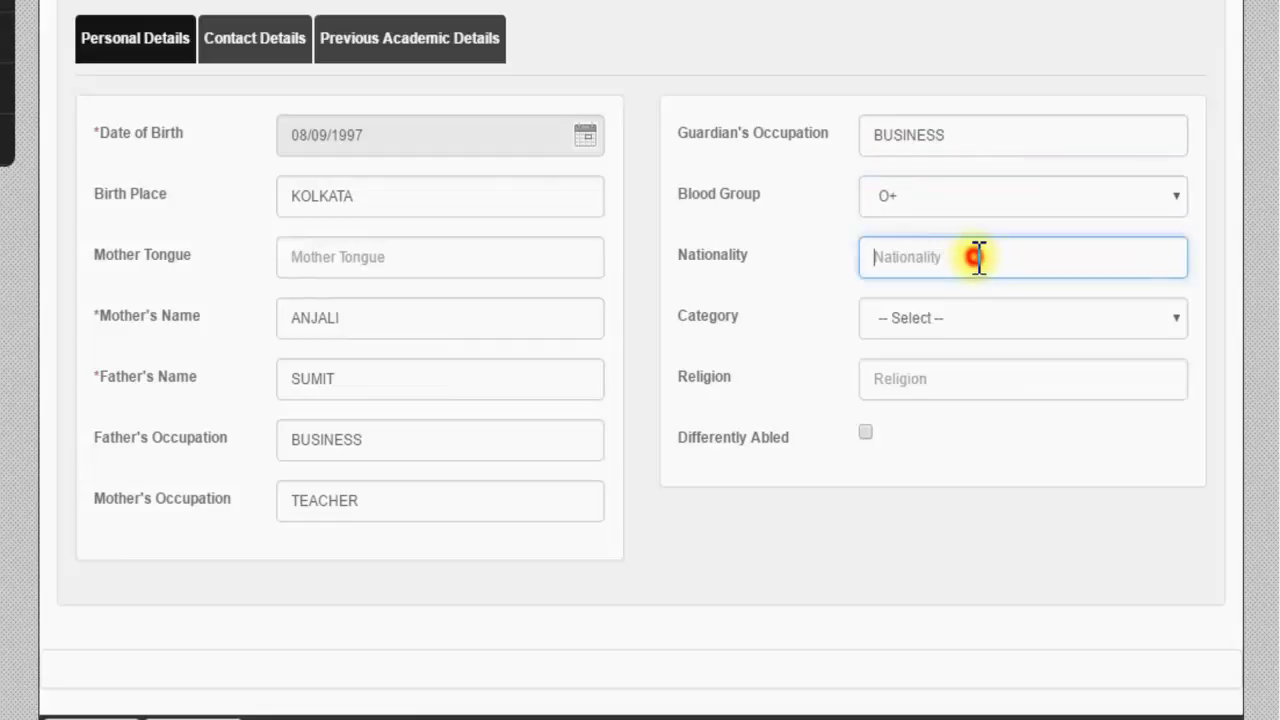
{"action": "type", "text": "IN"}
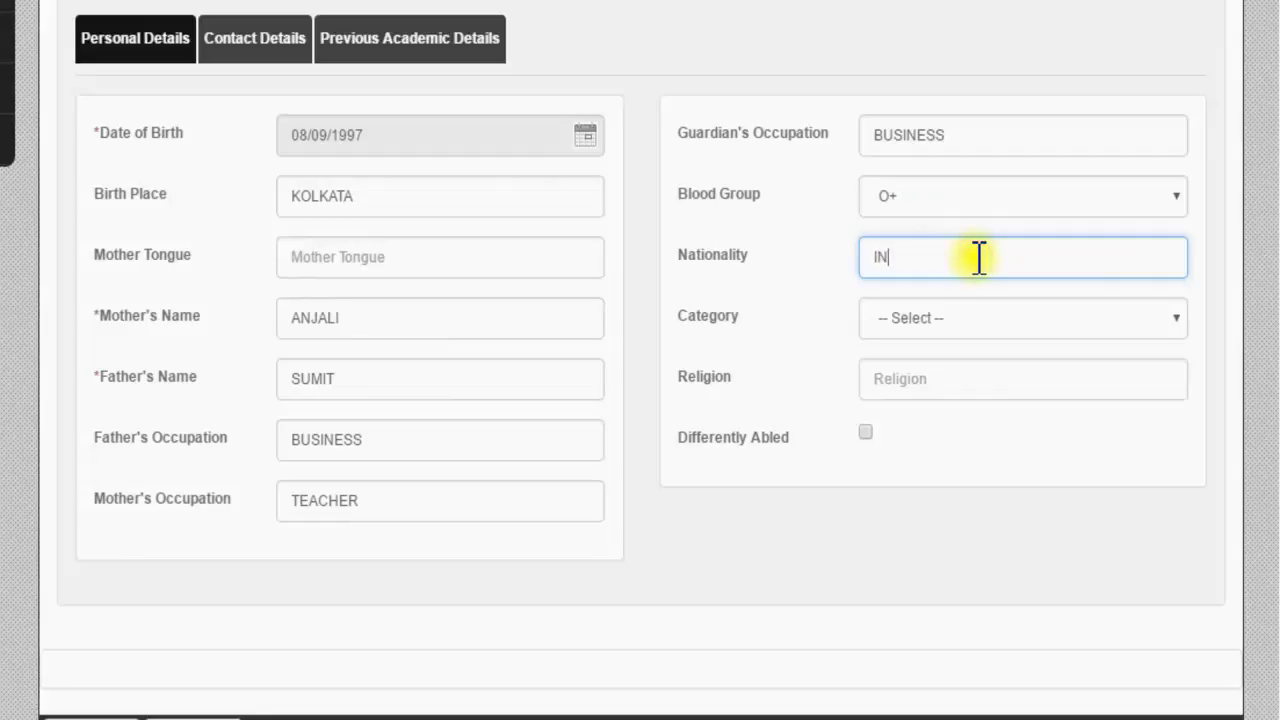
{"action": "type", "text": "DIAN"}
Step: Set category NORMAL and religion HINDUISM, then move to the Contact Details section
{"action": "left_click", "coordinate": [975, 312]}
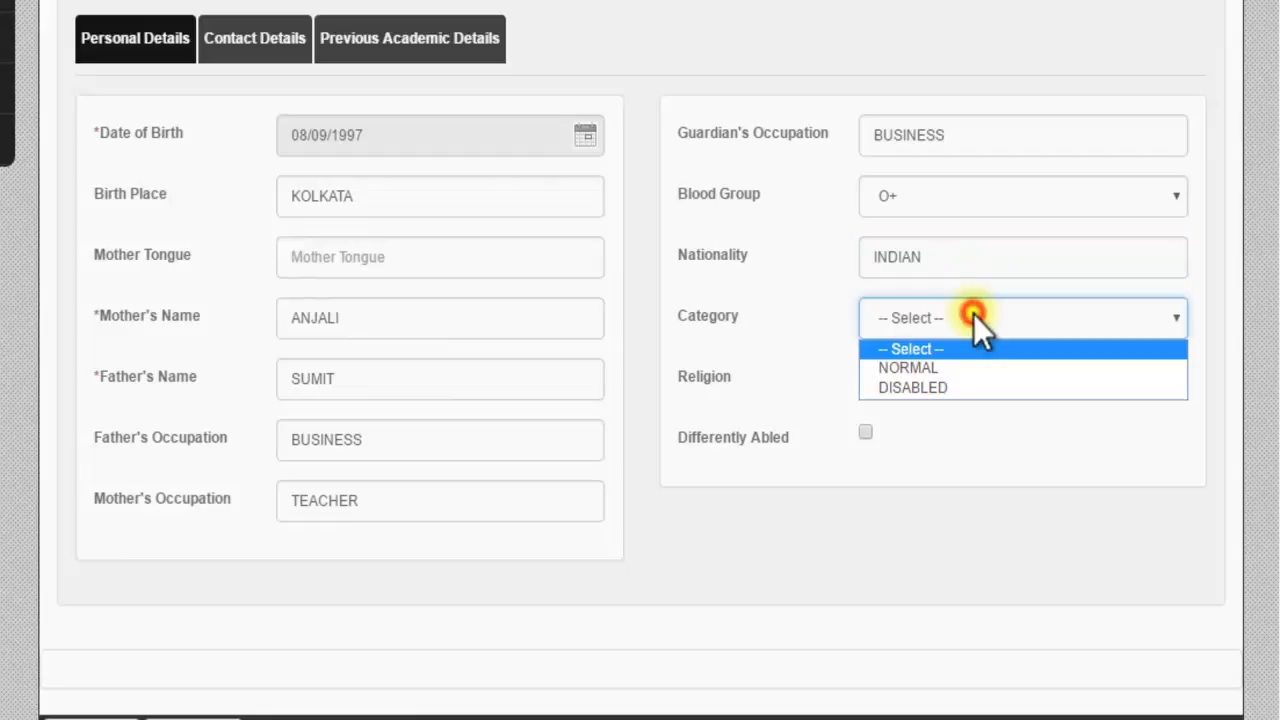
{"action": "left_click", "coordinate": [981, 366]}
{"action": "left_click", "coordinate": [956, 378]}
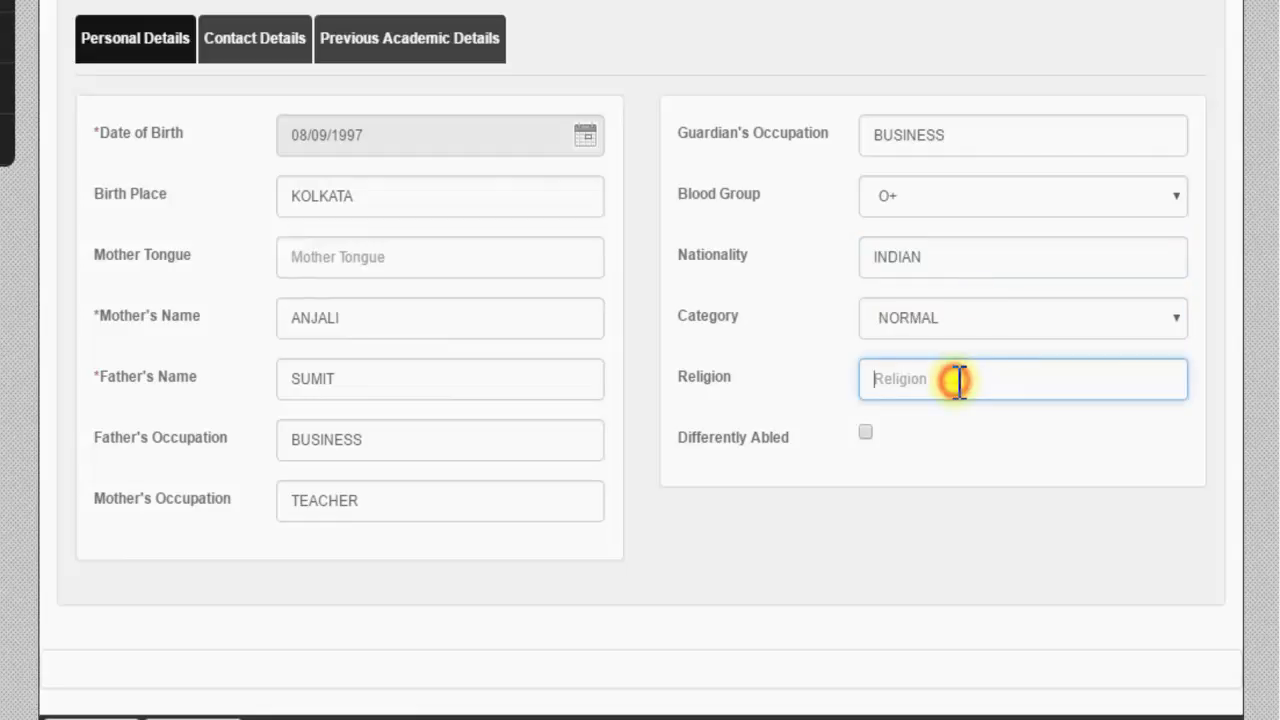
{"action": "type", "text": "HINDUISM"}
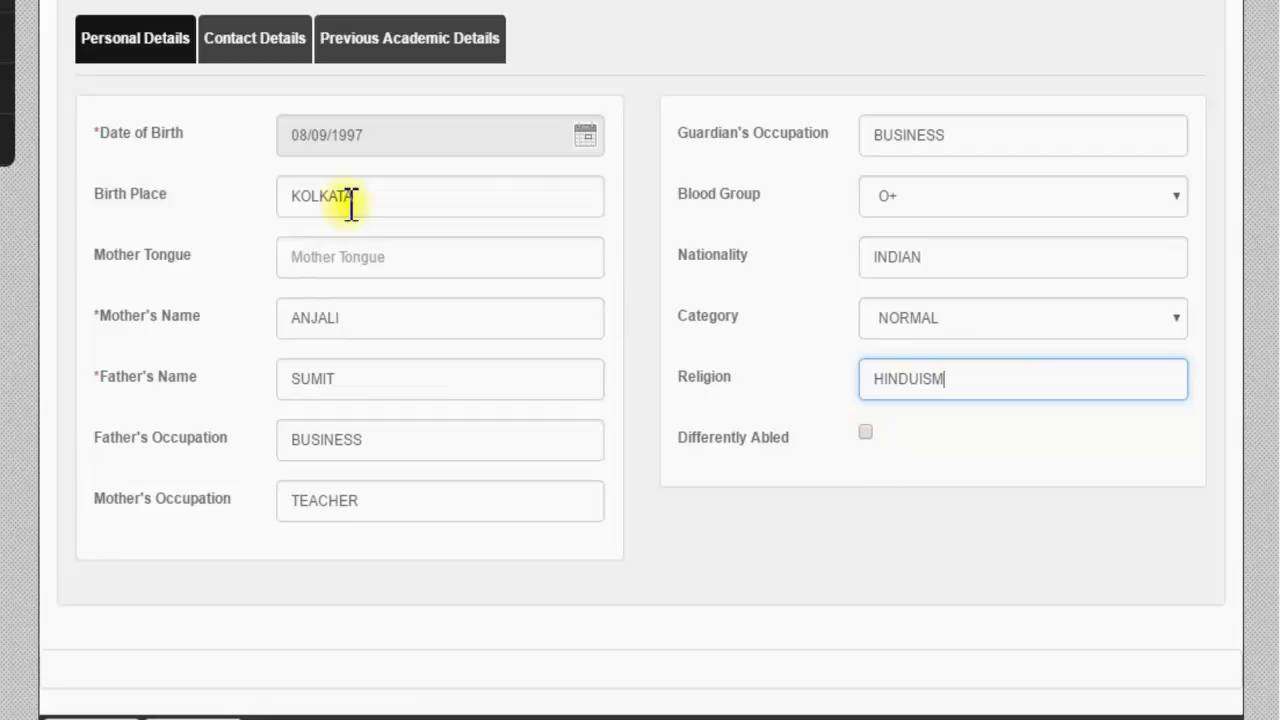
{"action": "left_click", "coordinate": [247, 42]}
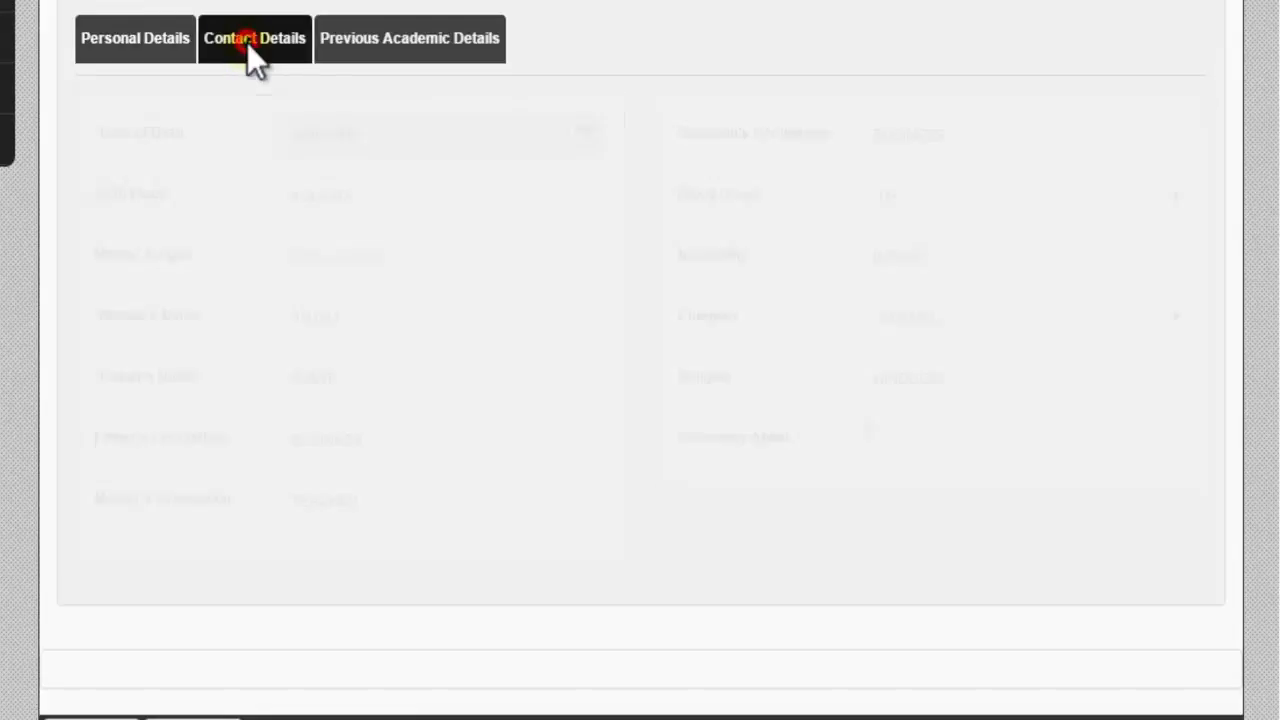
Step: Enter both present address street lines and country INDIA
{"action": "left_click", "coordinate": [335, 186]}
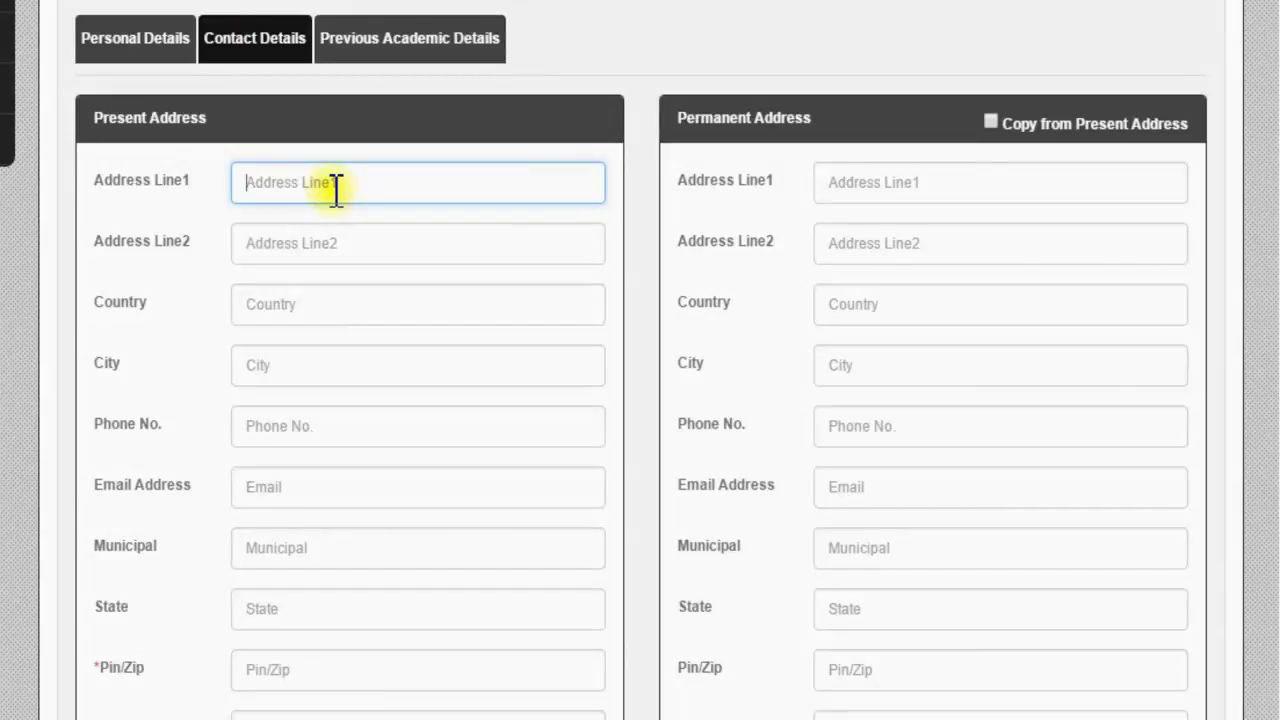
{"action": "left_click", "coordinate": [336, 246]}
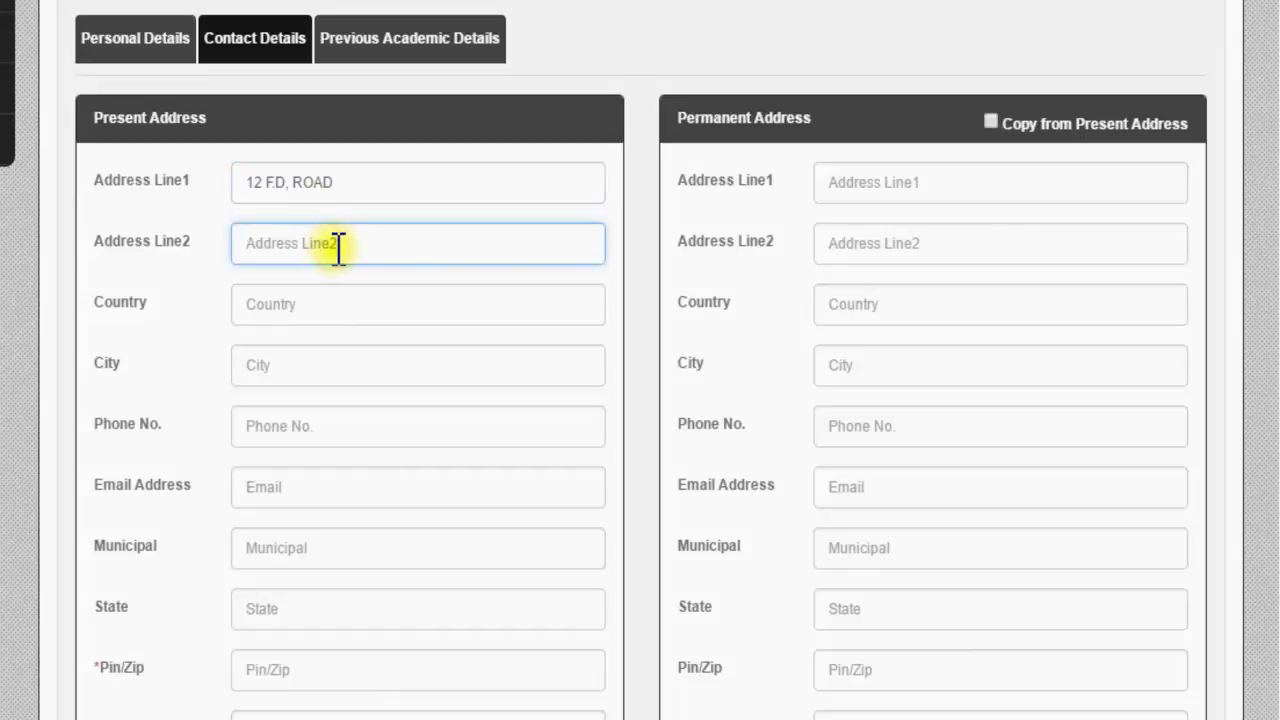
{"action": "left_click", "coordinate": [330, 294]}
{"action": "type", "text": "IN"}
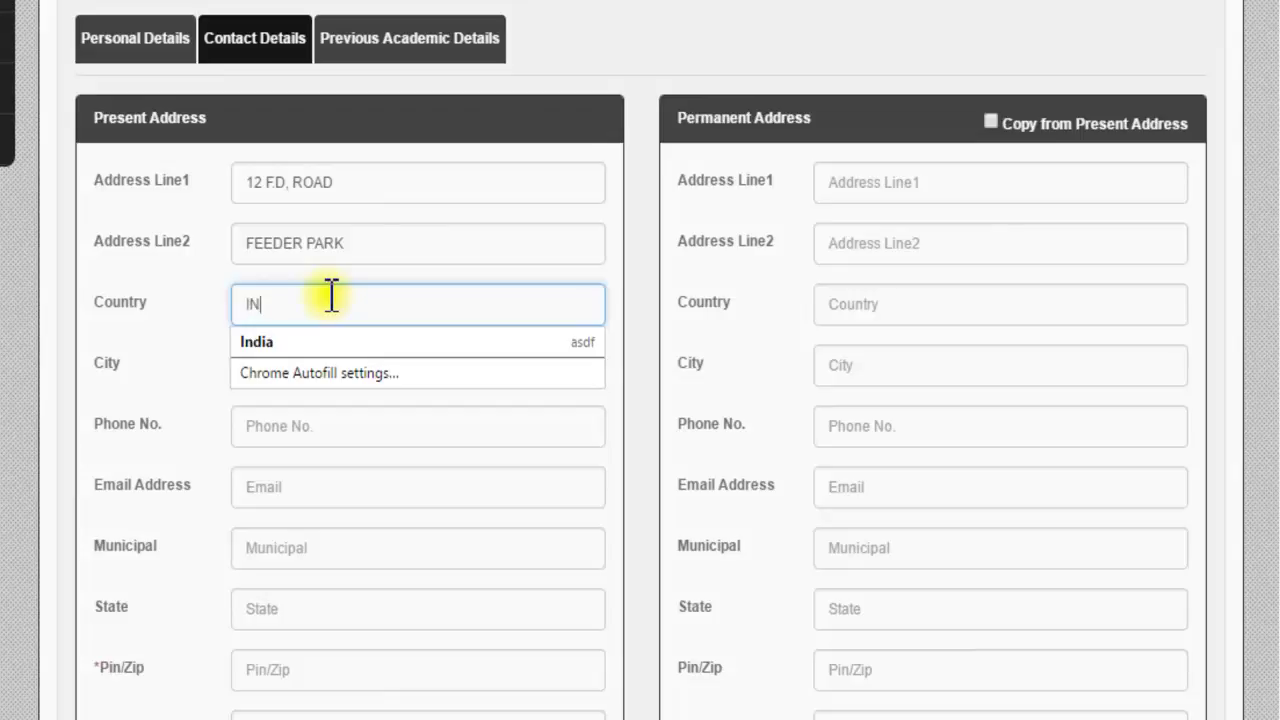
{"action": "type", "text": "DIA"}
{"action": "left_click", "coordinate": [166, 361]}
Step: Enter city KOLKATA, the student's phone number and e-mail address
{"action": "left_click", "coordinate": [316, 367]}
{"action": "type", "text": "KOLKATA"}
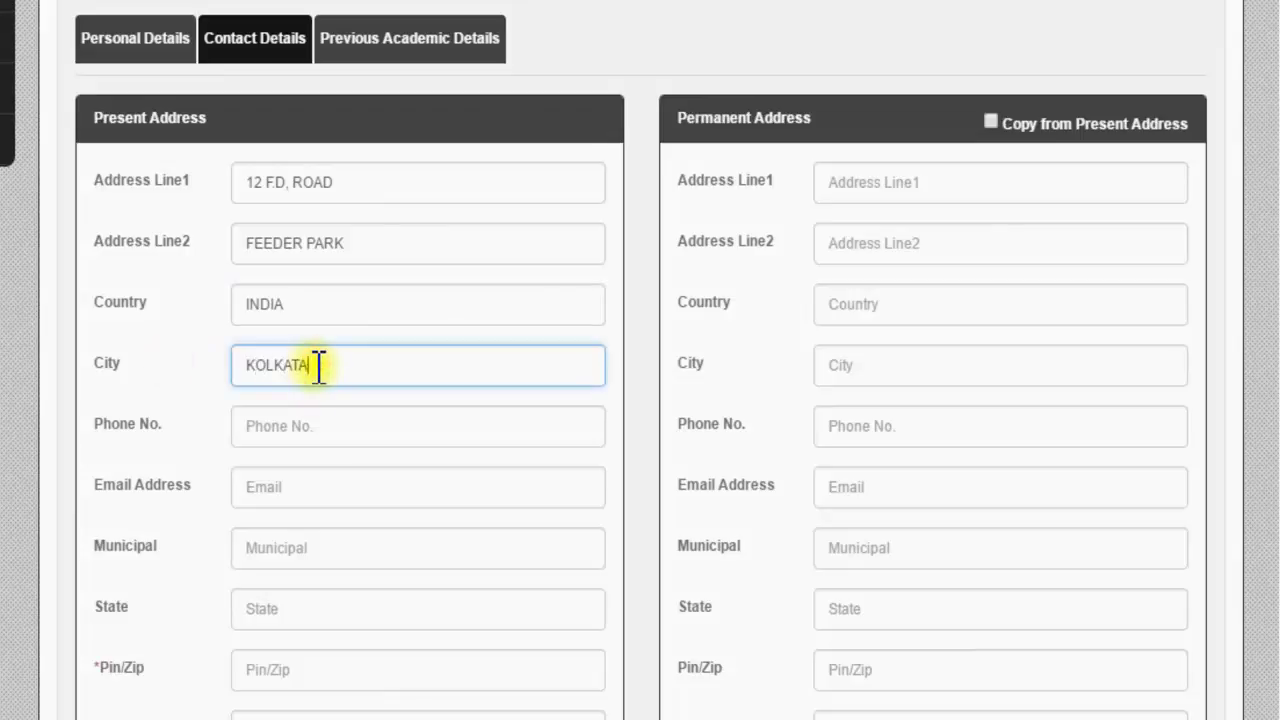
{"action": "left_click", "coordinate": [314, 418]}
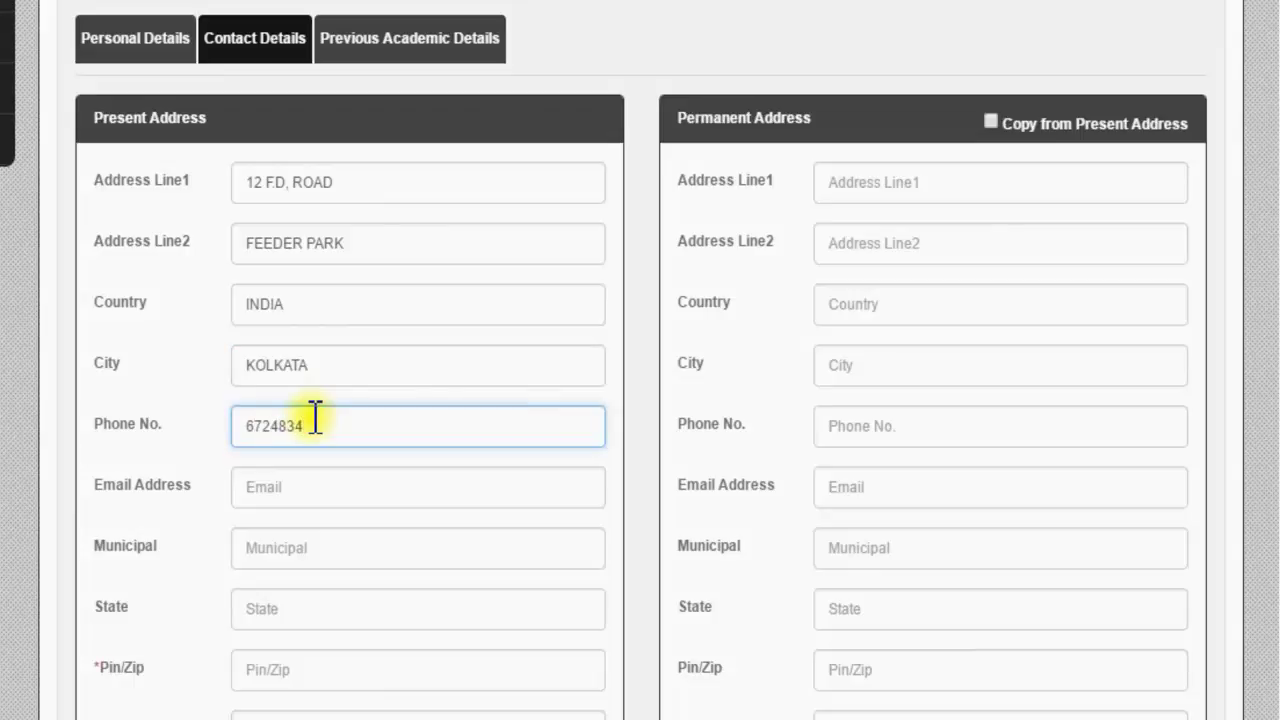
{"action": "left_click", "coordinate": [336, 484]}
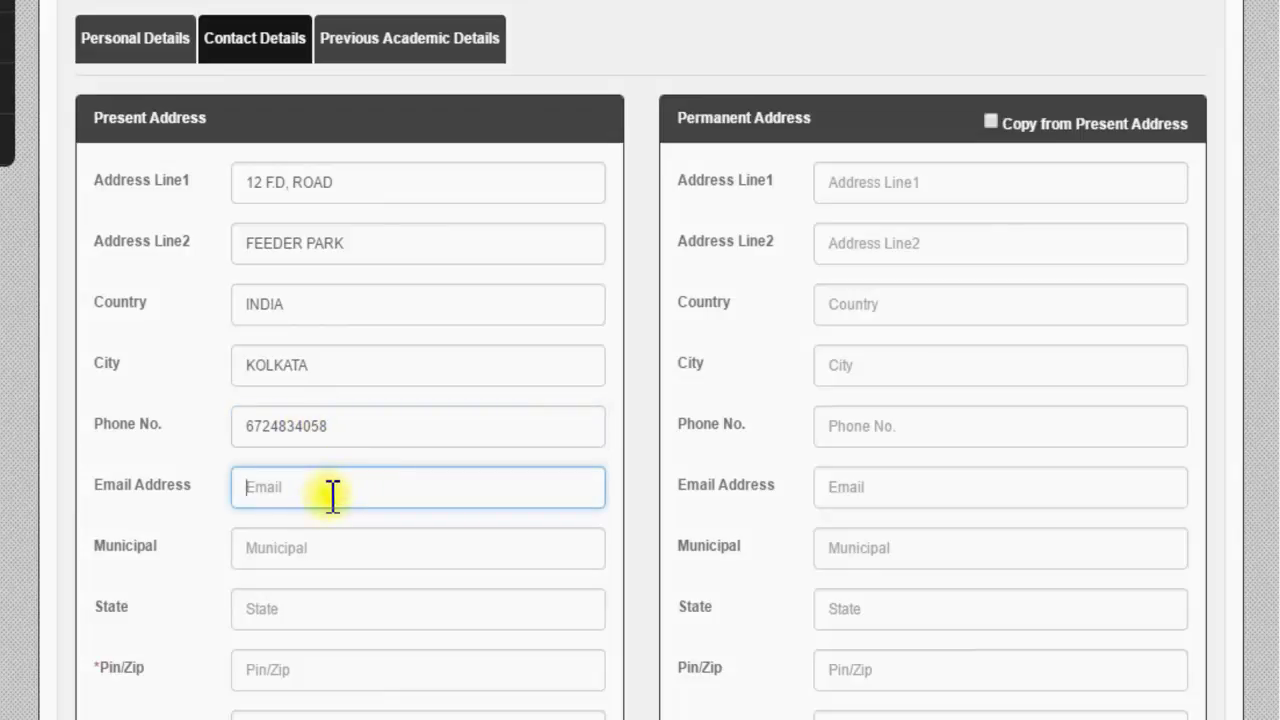
{"action": "left_click", "coordinate": [323, 547]}
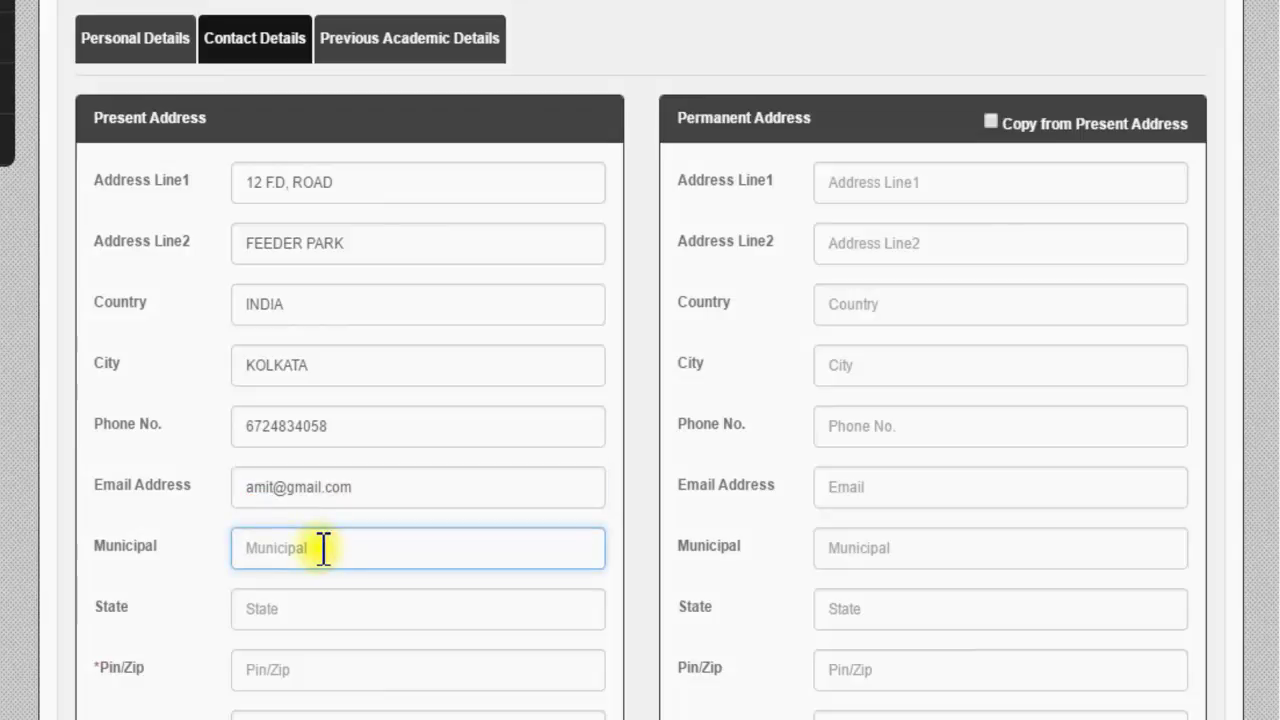
Step: Set the present address state to WEST BENGAL and fill in the pin code
{"action": "scroll", "coordinate": [323, 548], "scroll_direction": "down", "scroll_amount": 4}
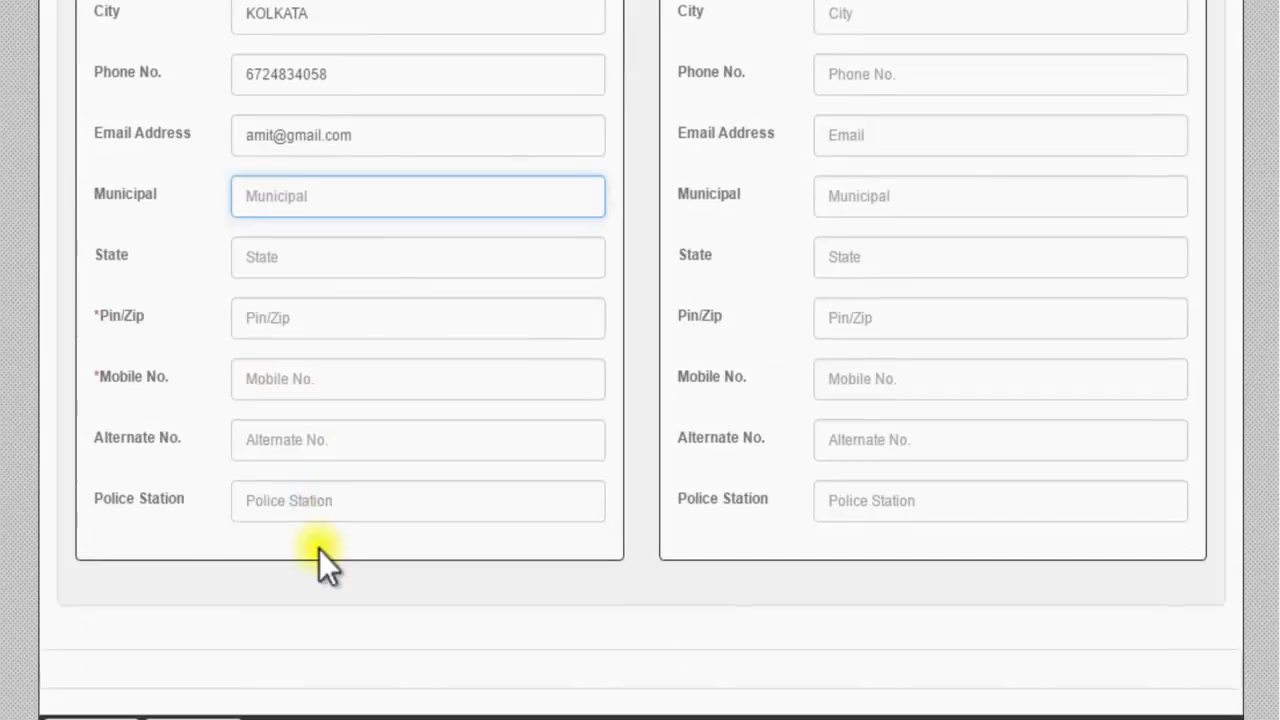
{"action": "left_click", "coordinate": [310, 261]}
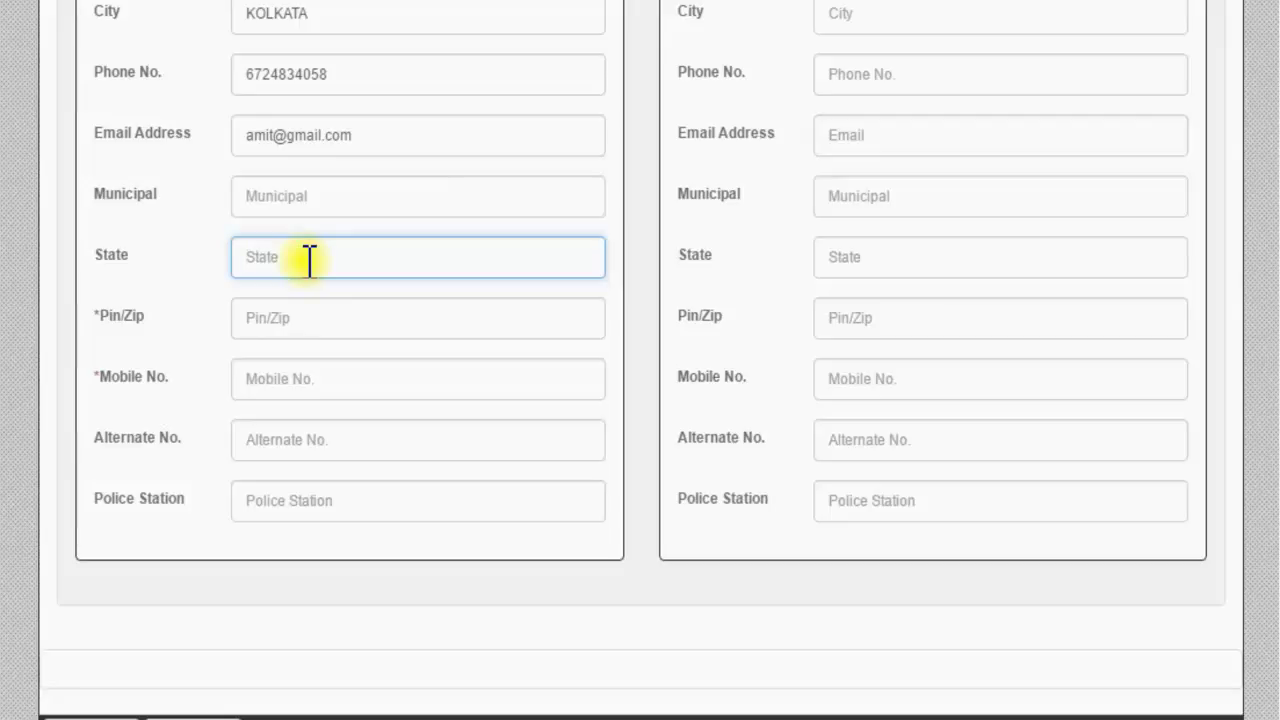
{"action": "type", "text": "WEST BENGAL"}
{"action": "left_click", "coordinate": [312, 318]}
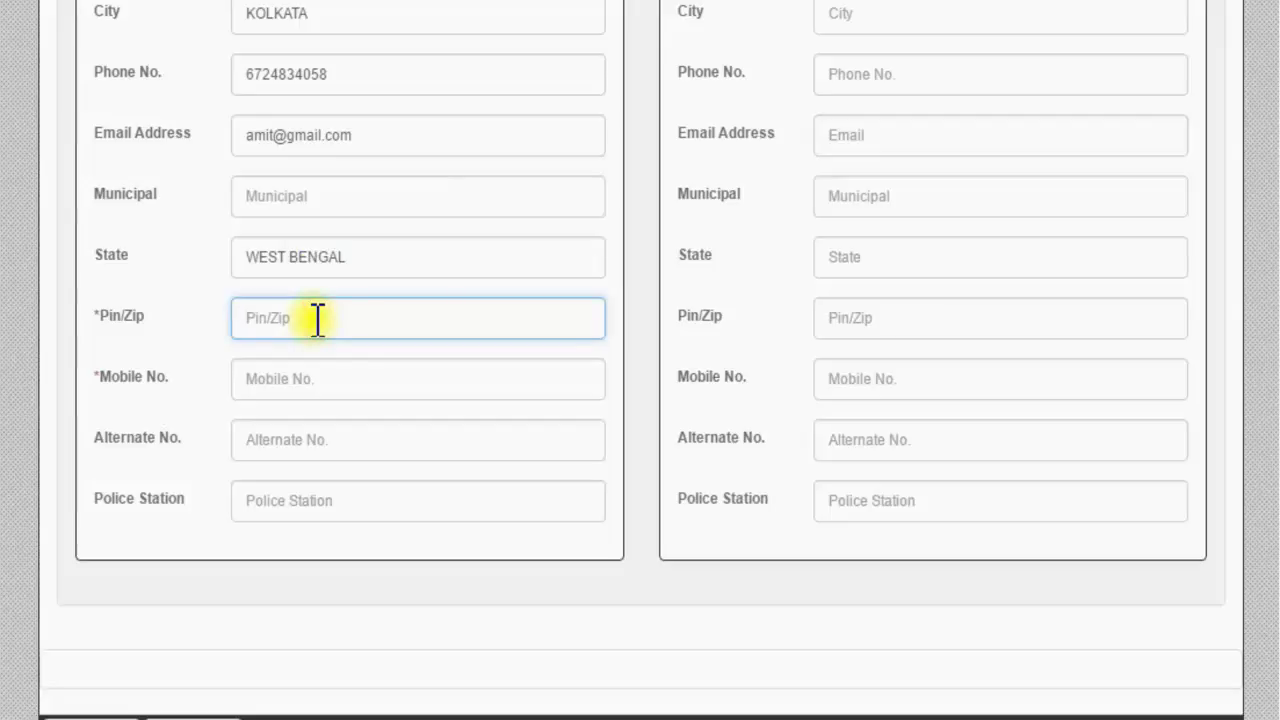
{"action": "type", "text": "61502"}
Step: Copy the phone number into the Mobile No. field
{"action": "left_click", "coordinate": [337, 380]}
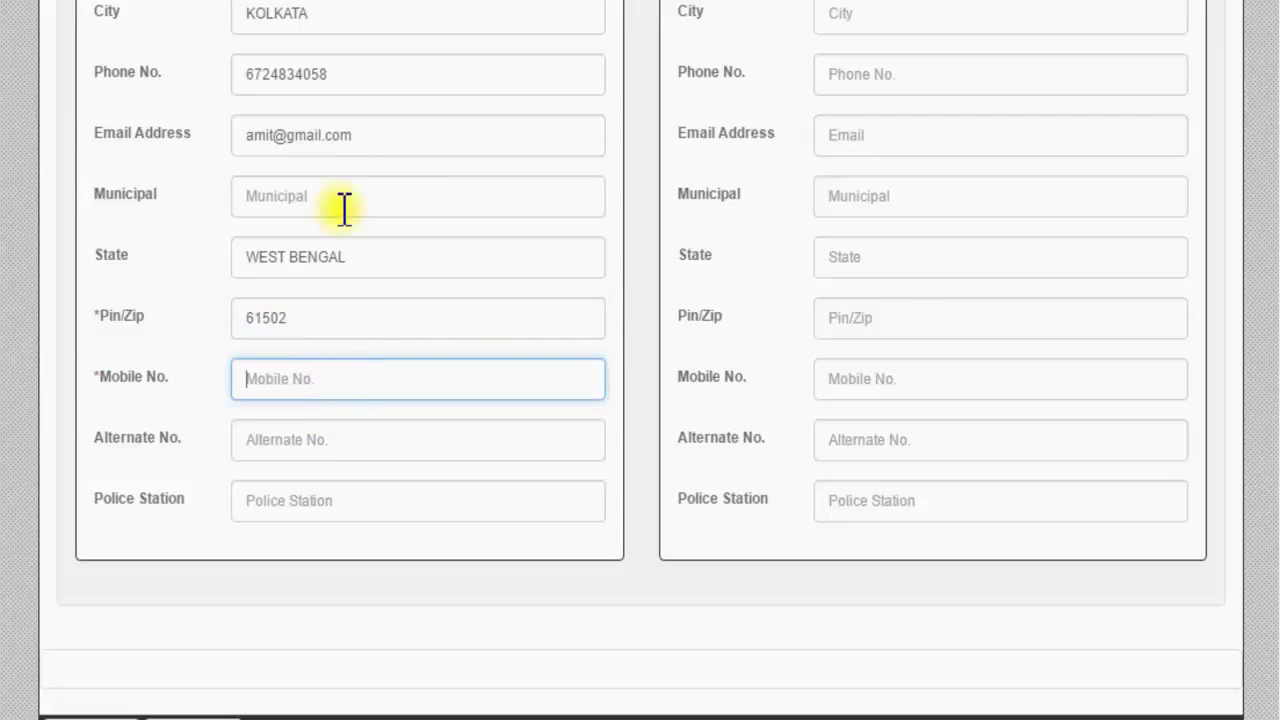
{"action": "left_click_drag", "start_coordinate": [334, 73], "coordinate": [240, 73]}
{"action": "key", "text": "ctrl+c"}
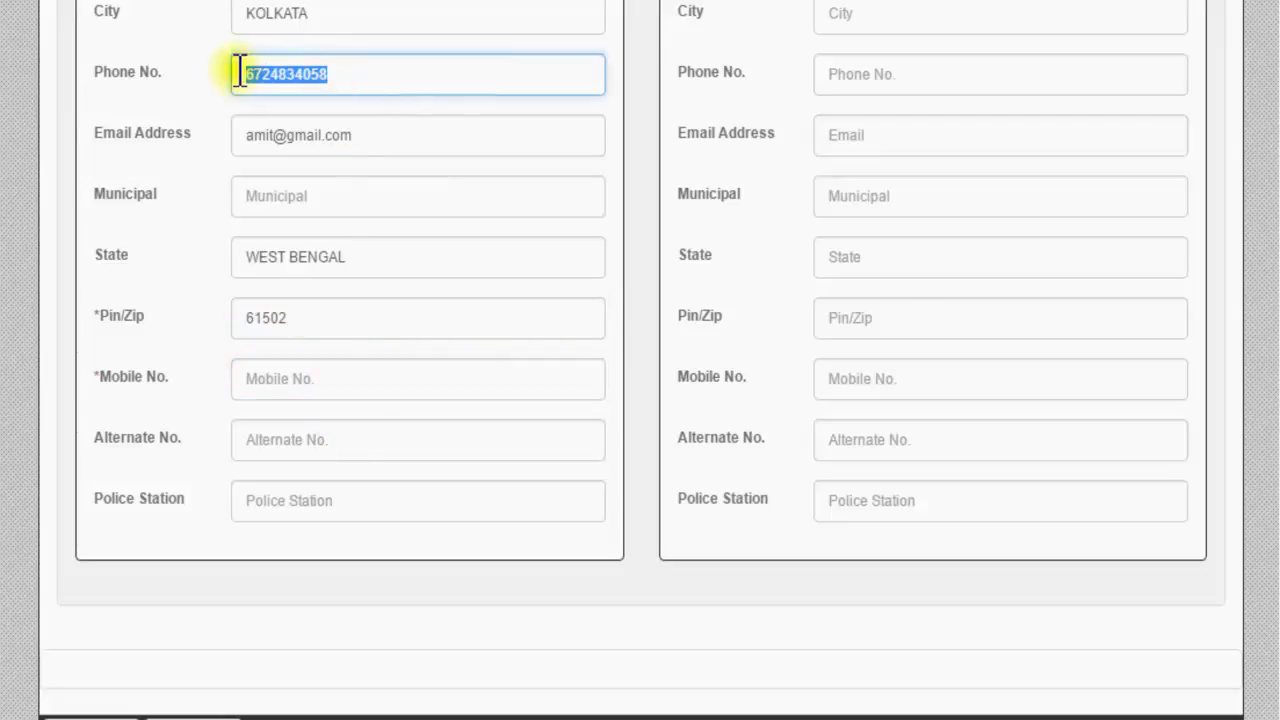
{"action": "left_click", "coordinate": [329, 378]}
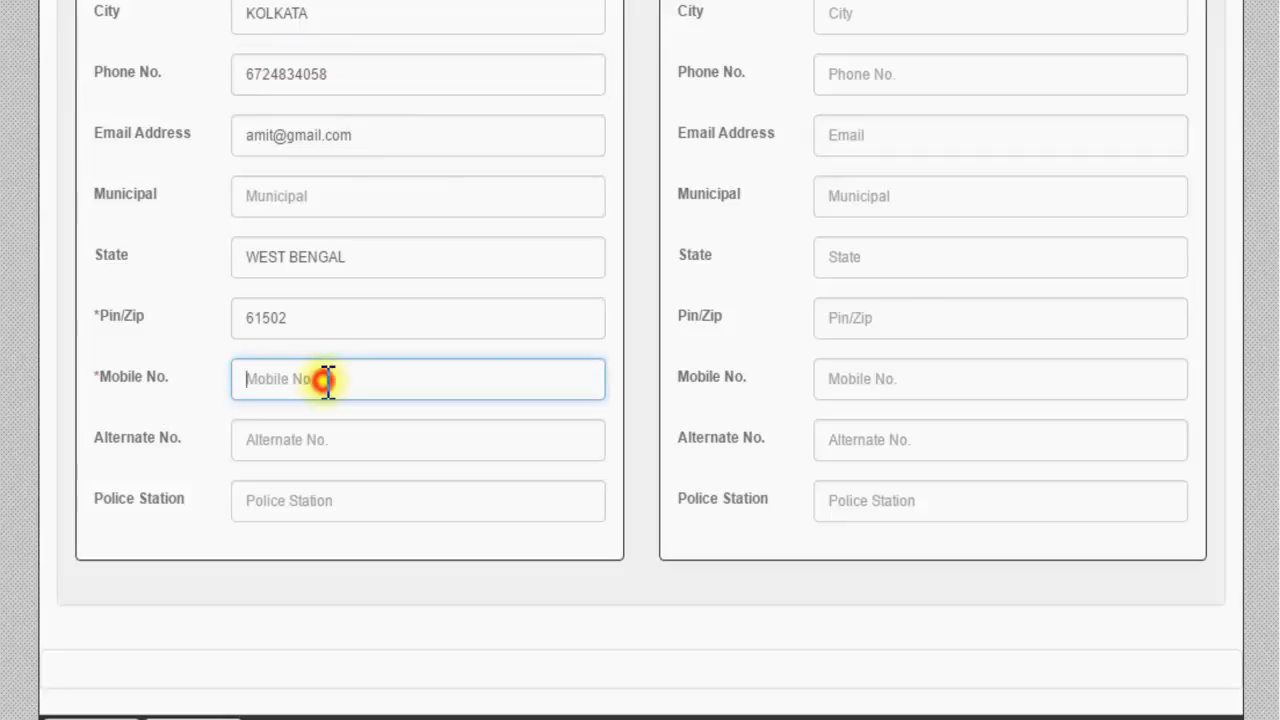
{"action": "key", "text": "ctrl+v"}
{"action": "left_click", "coordinate": [365, 440]}
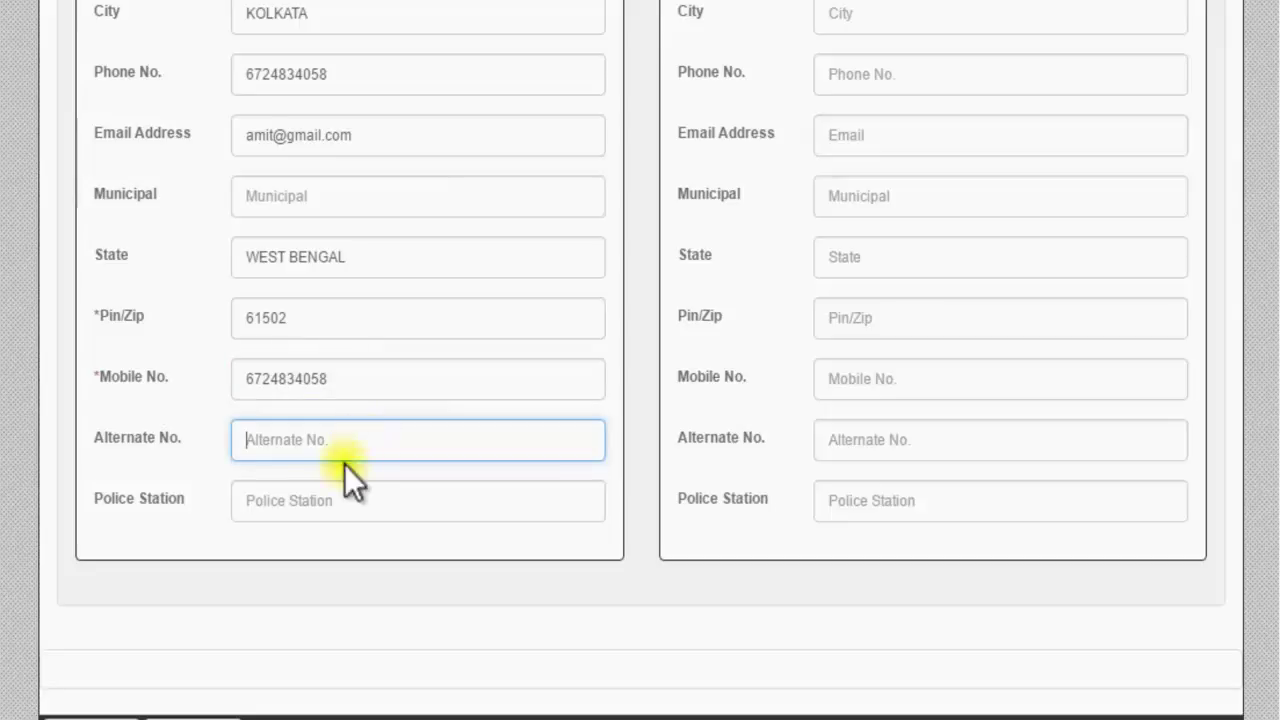
{"action": "left_click", "coordinate": [312, 499]}
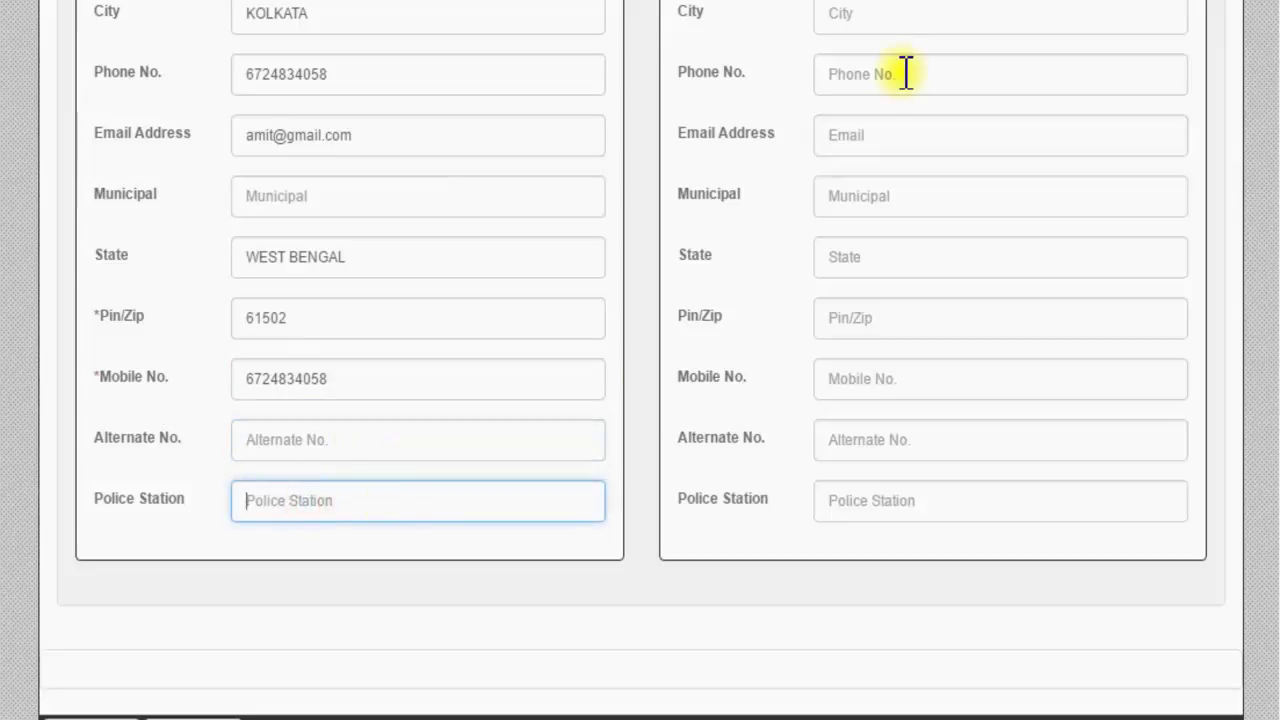
{"action": "scroll", "coordinate": [394, 411], "scroll_direction": "up", "scroll_amount": 2}
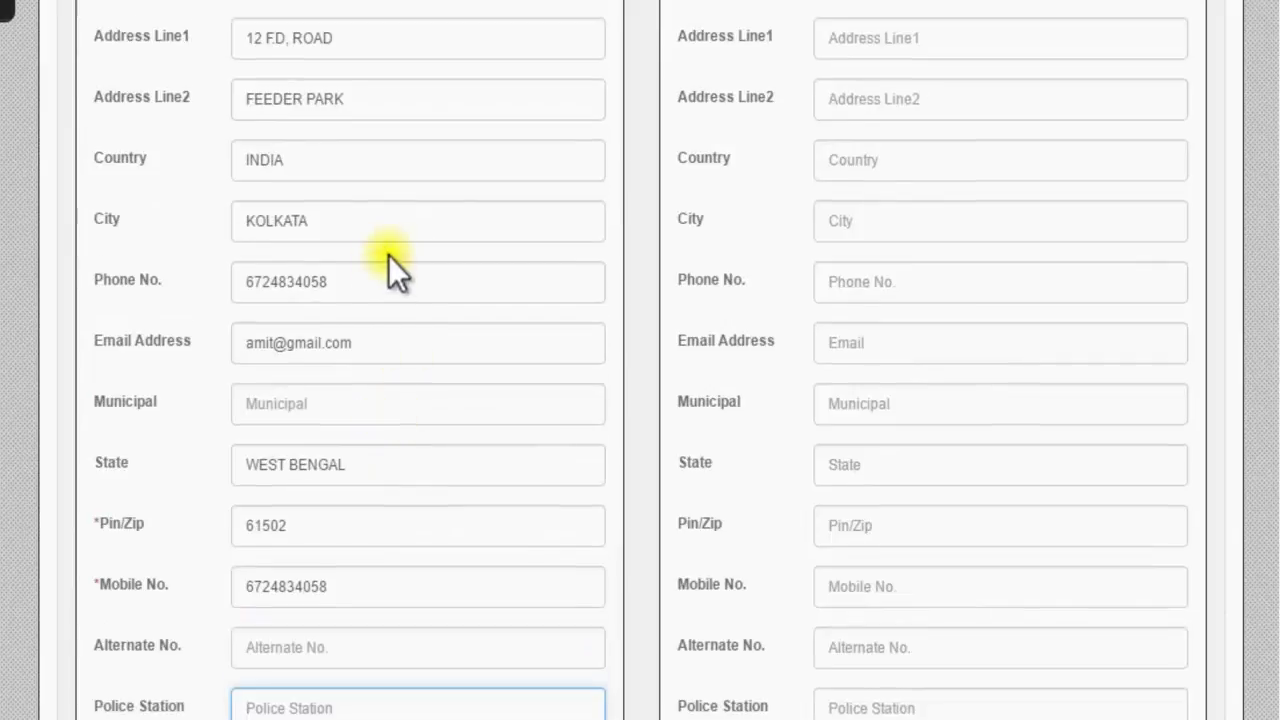
{"action": "scroll", "coordinate": [391, 260], "scroll_direction": "up", "scroll_amount": 2}
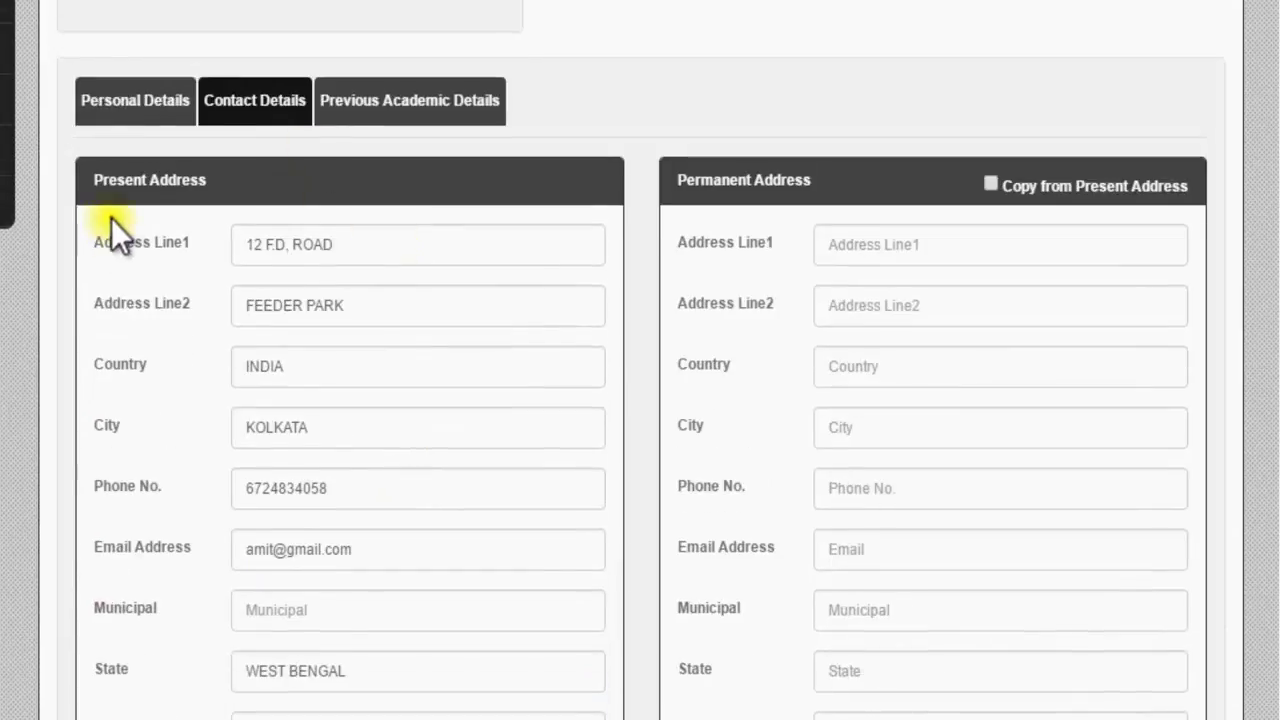
Step: Tick Copy from Present Address to fill the permanent address
{"action": "left_click", "coordinate": [990, 184]}
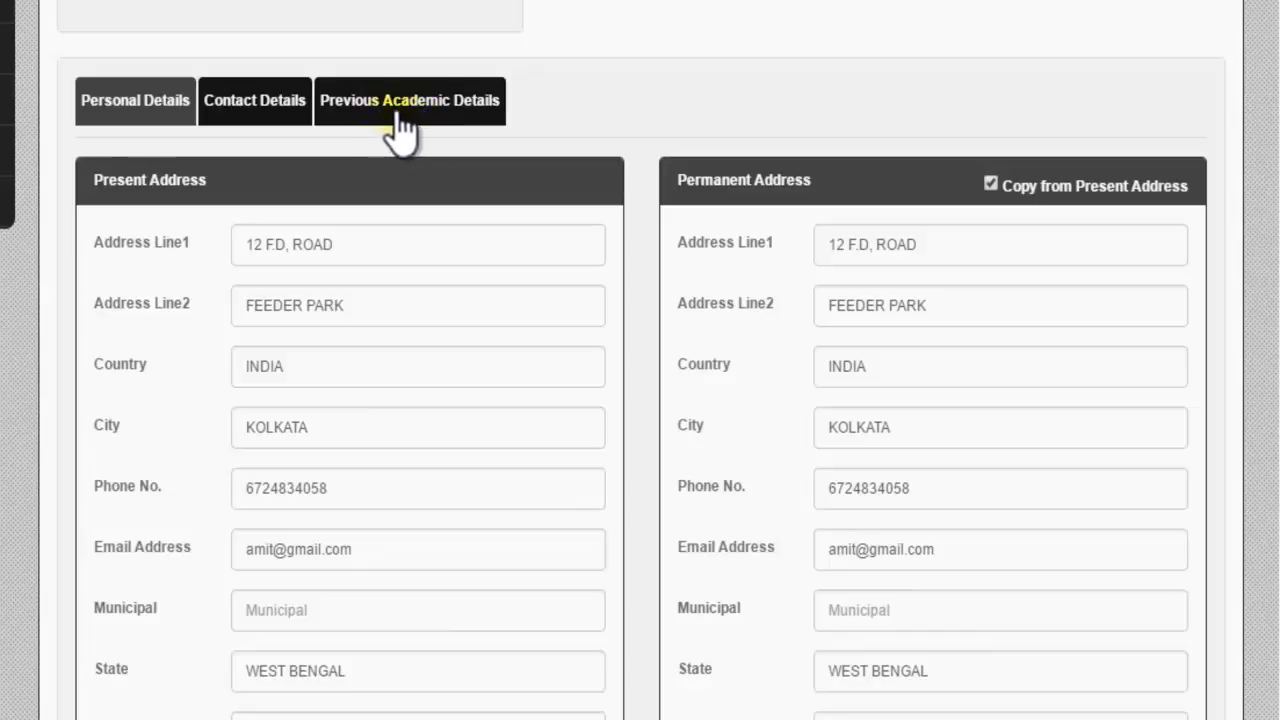
Step: Review the previous academic details and submit the new STD XII Science admission
{"action": "left_click", "coordinate": [397, 112]}
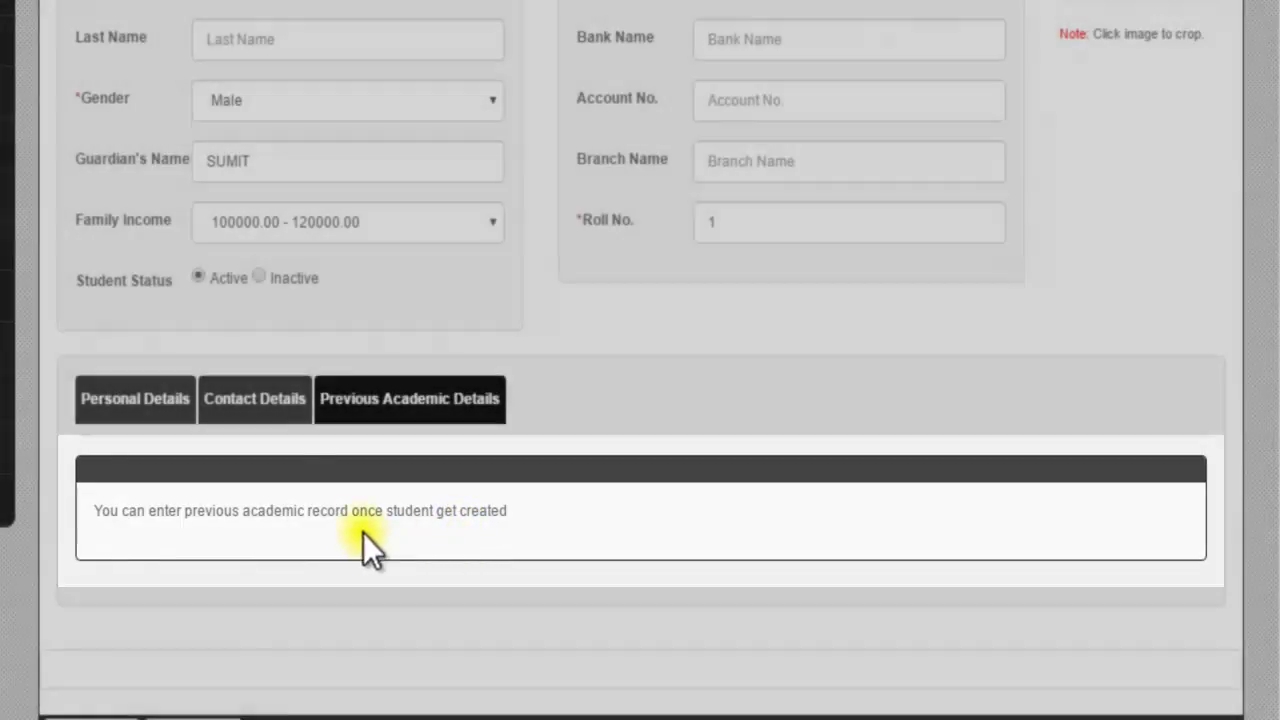
{"action": "scroll", "coordinate": [373, 410], "scroll_direction": "up", "scroll_amount": 3}
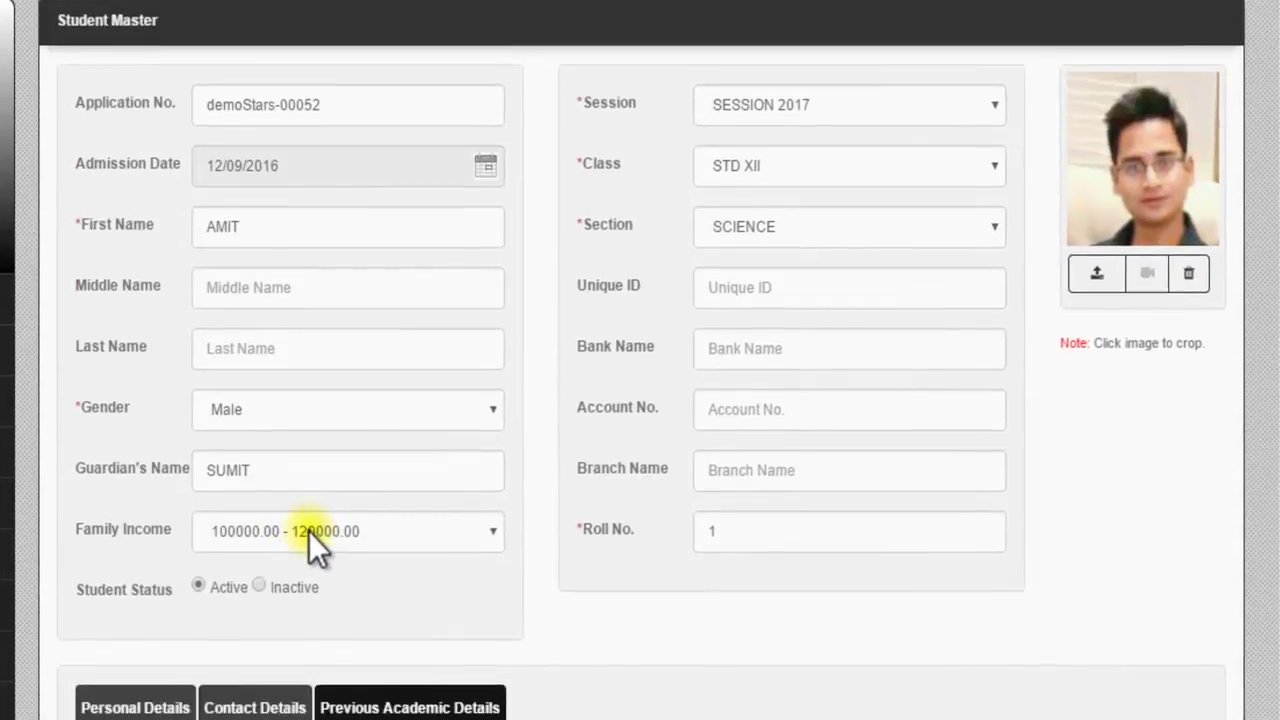
{"action": "scroll", "coordinate": [308, 505], "scroll_direction": "down", "scroll_amount": 3}
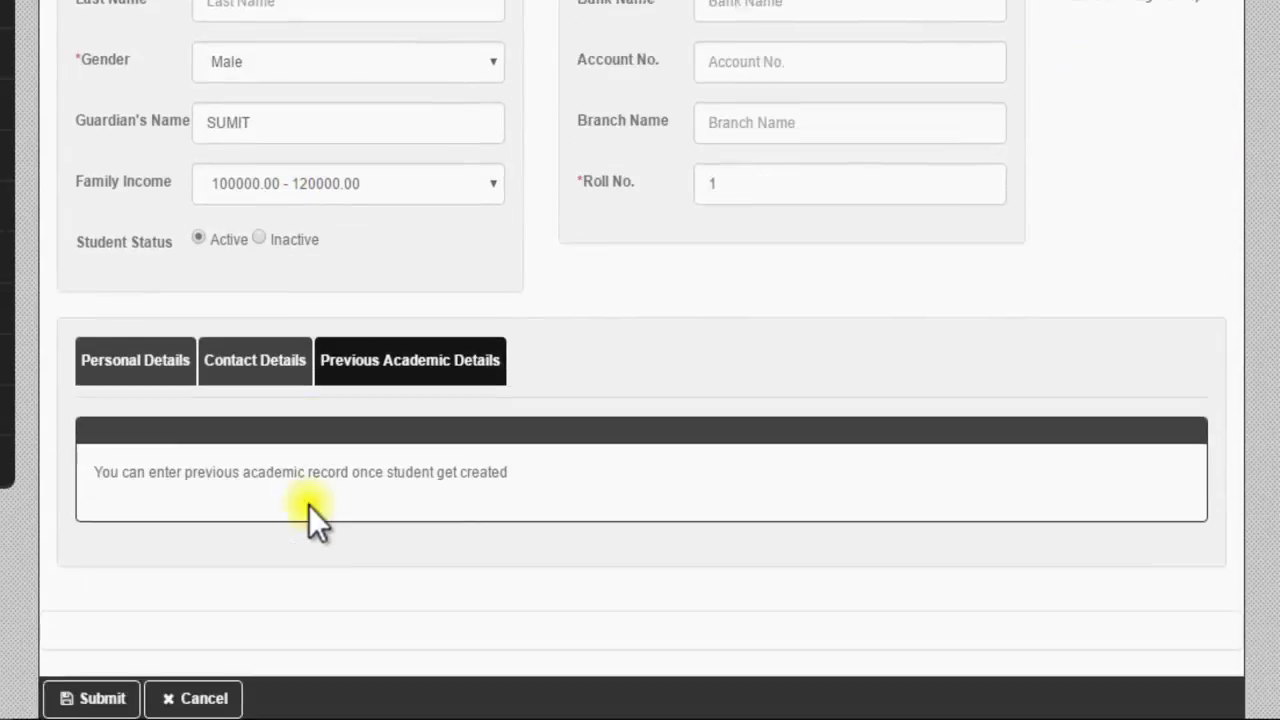
{"action": "left_click", "coordinate": [108, 672]}
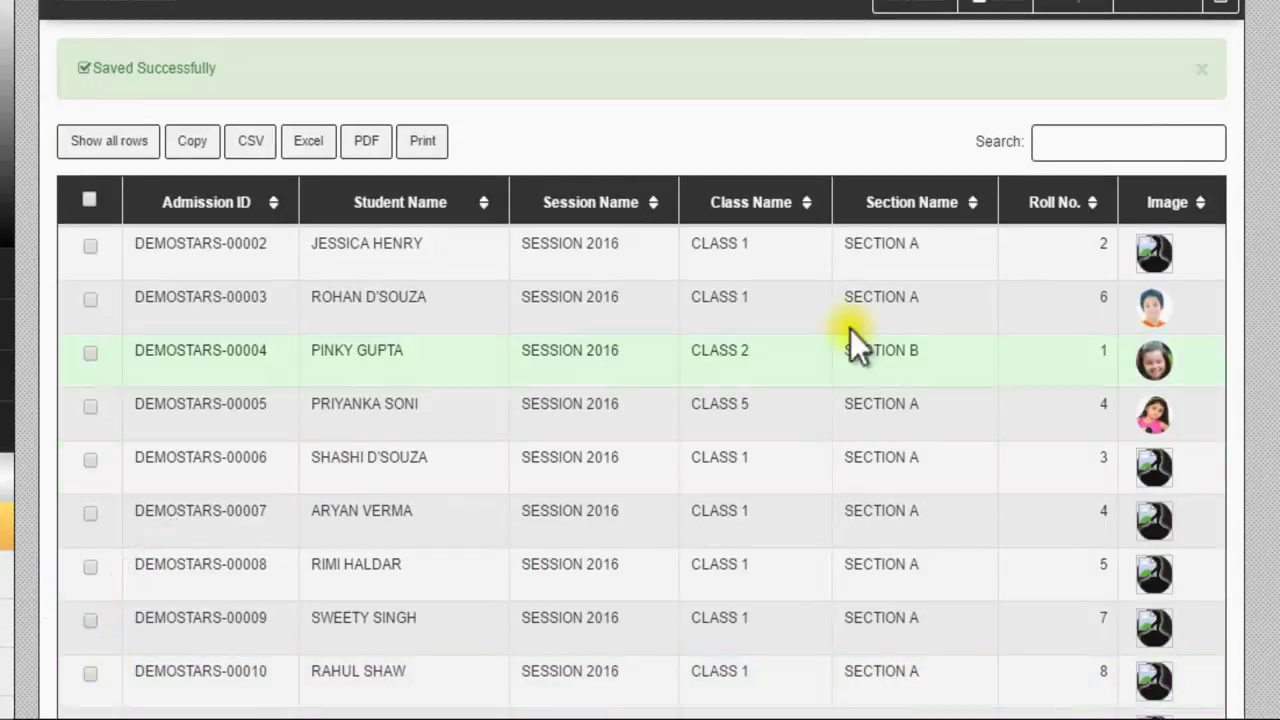
Step: Search the admissions list by the student's first name and select the STD XII Science row
{"action": "left_click", "coordinate": [1078, 144]}
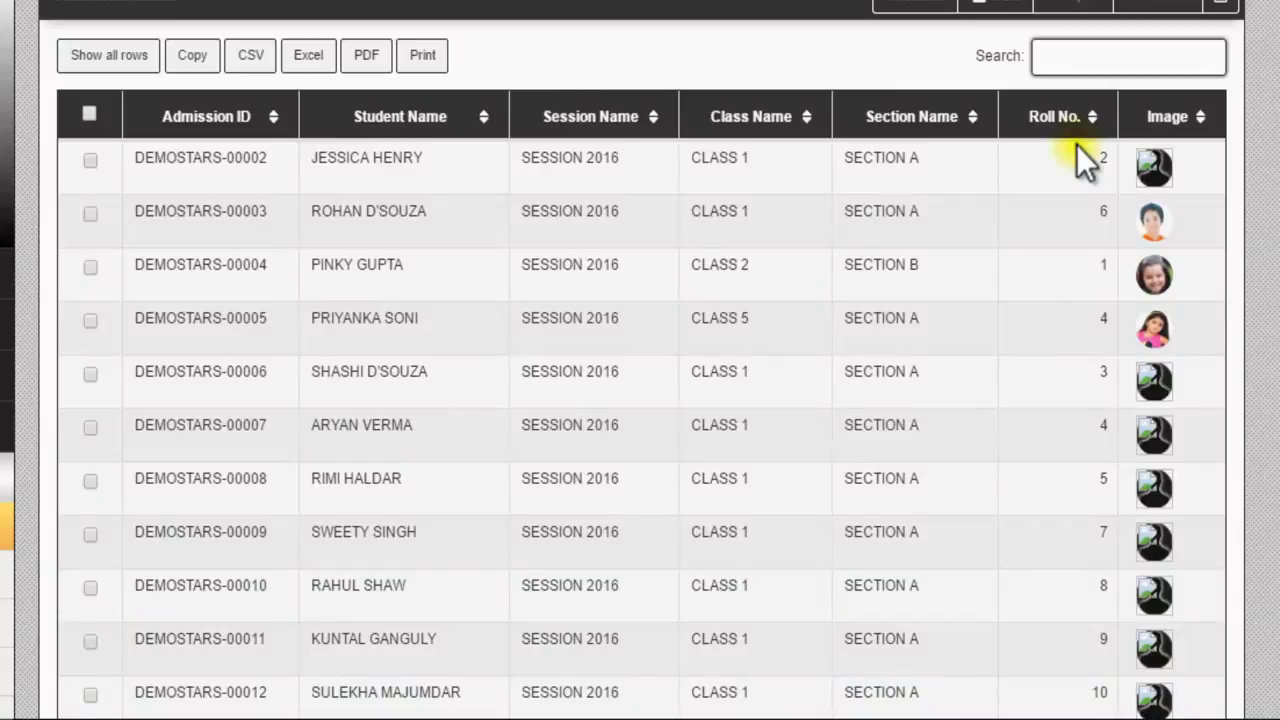
{"action": "type", "text": "AM"}
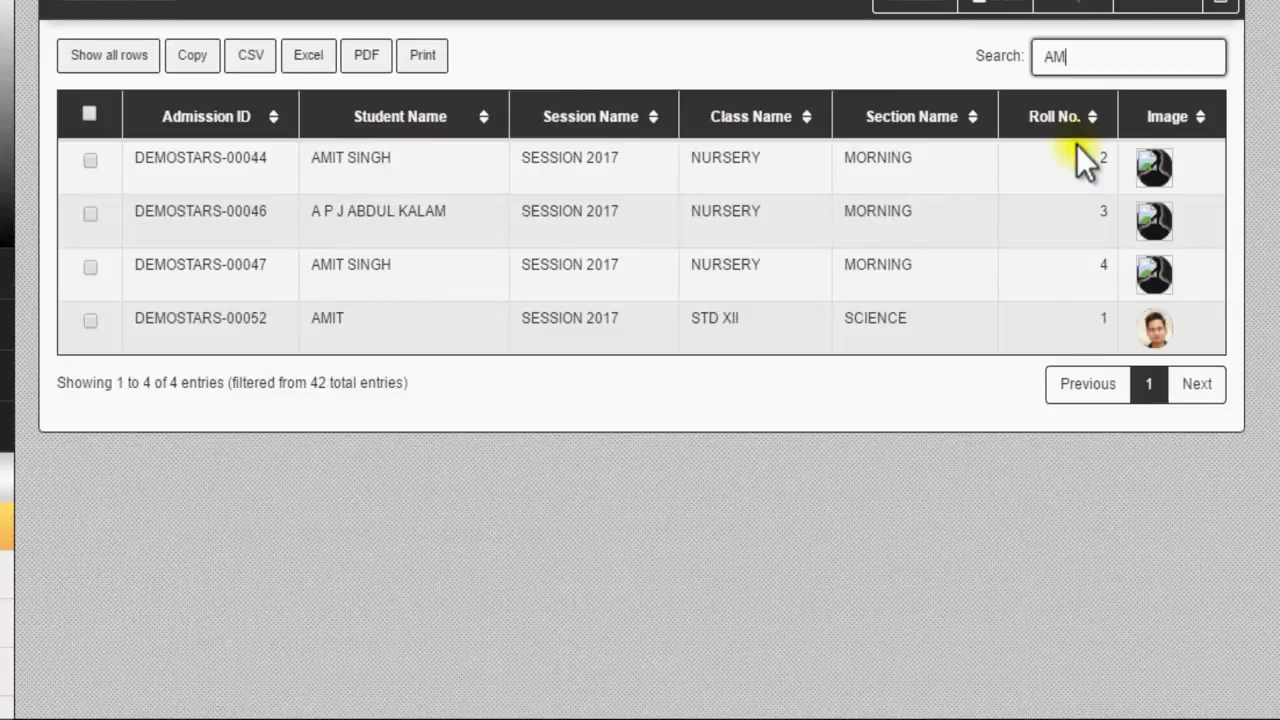
{"action": "type", "text": "IT"}
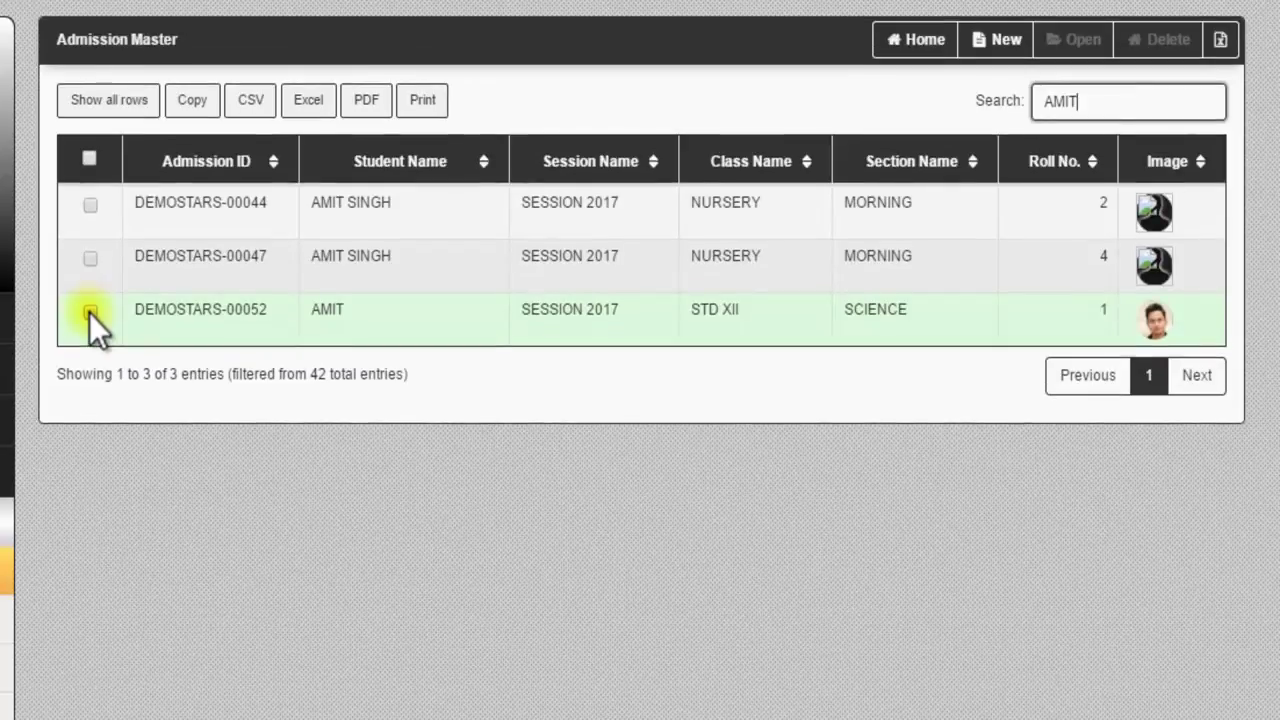
{"action": "left_click", "coordinate": [91, 313]}
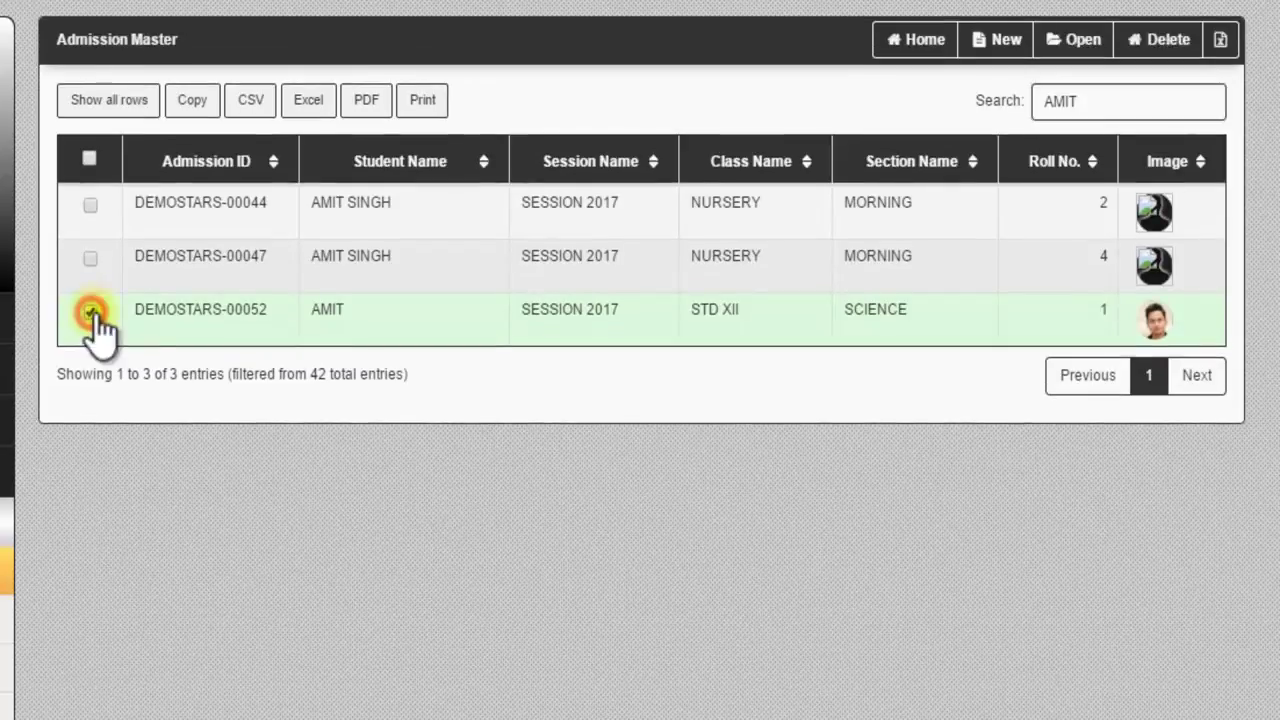
Step: Open the chosen student's record for updating and scroll down to its Personal Details tab
{"action": "left_click", "coordinate": [1077, 40]}
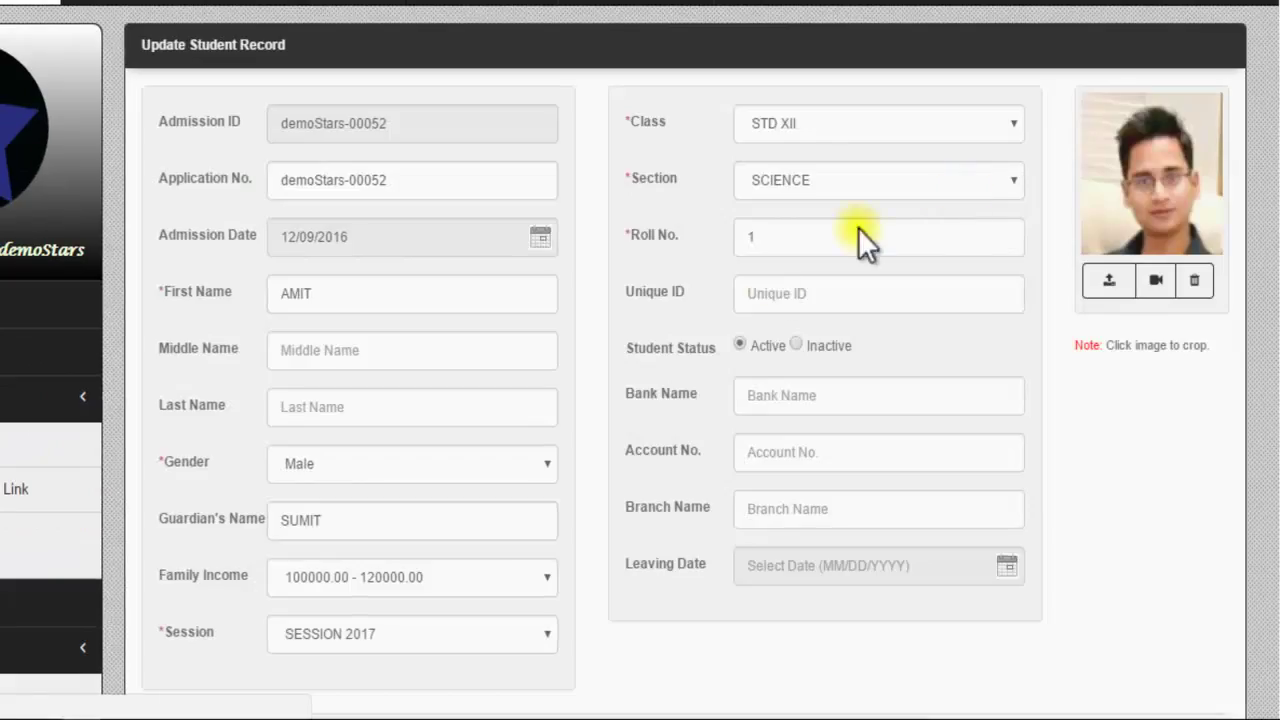
{"action": "scroll", "coordinate": [534, 306], "scroll_direction": "down", "scroll_amount": 6}
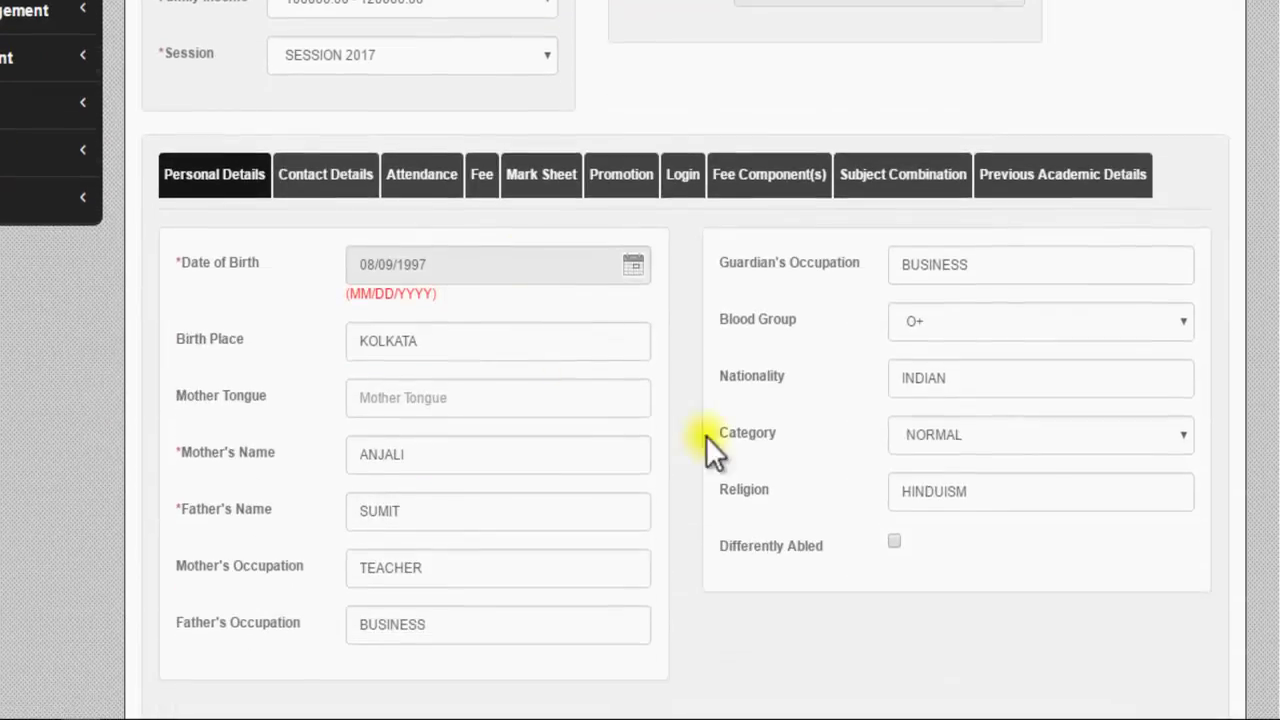
{"action": "scroll", "coordinate": [585, 425], "scroll_direction": "down", "scroll_amount": 1}
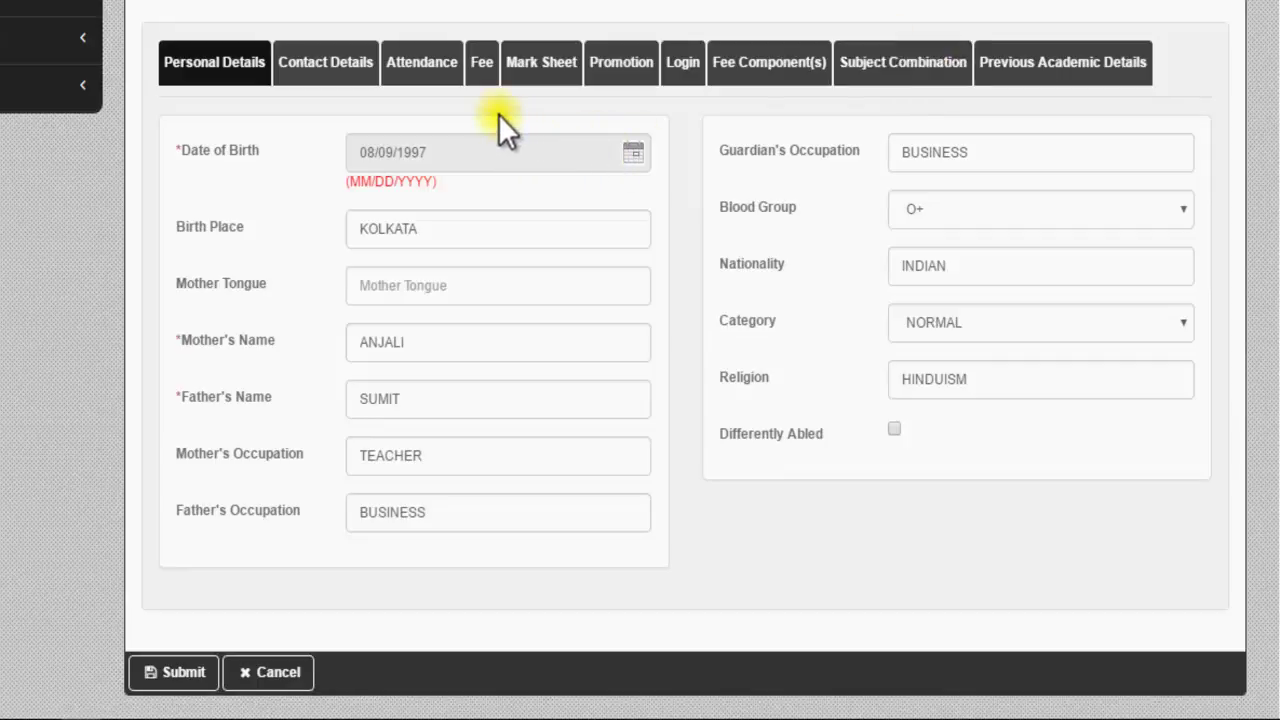
Step: View the student's Attendance, Fee, Mark Sheet, Promotion and Fee Component(s) tabs in turn
{"action": "left_click", "coordinate": [418, 68]}
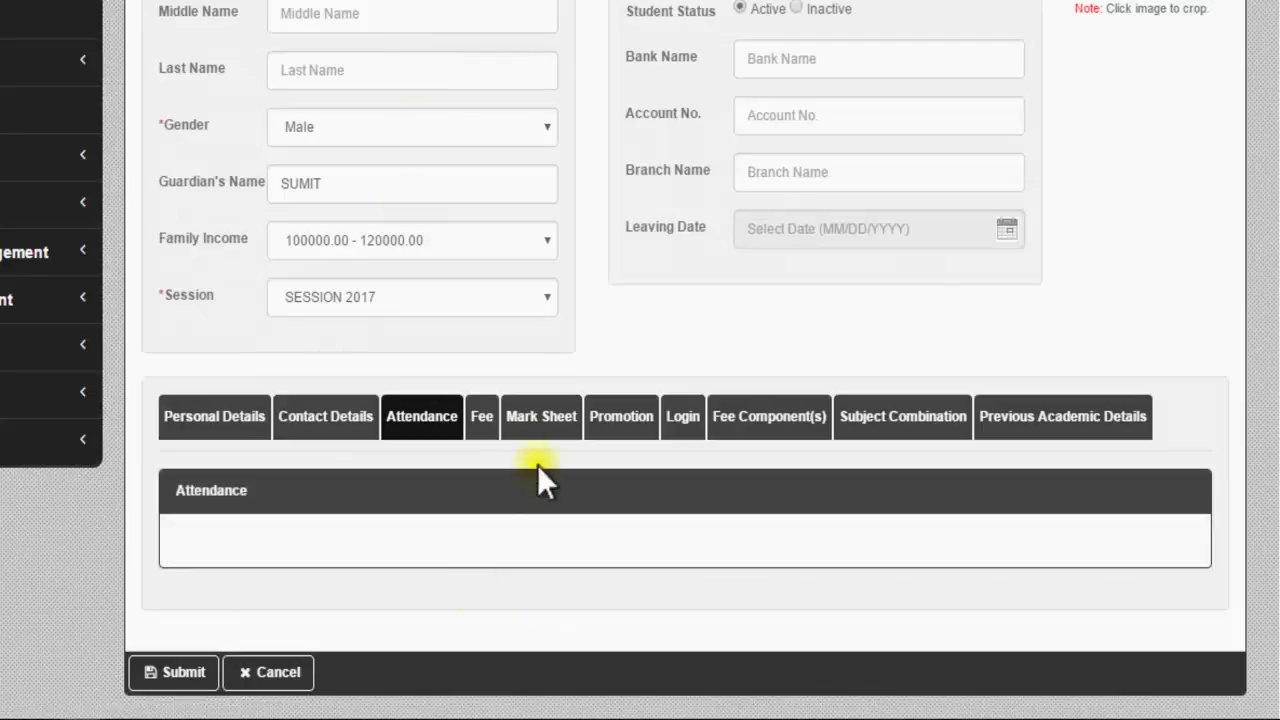
{"action": "left_click", "coordinate": [484, 420]}
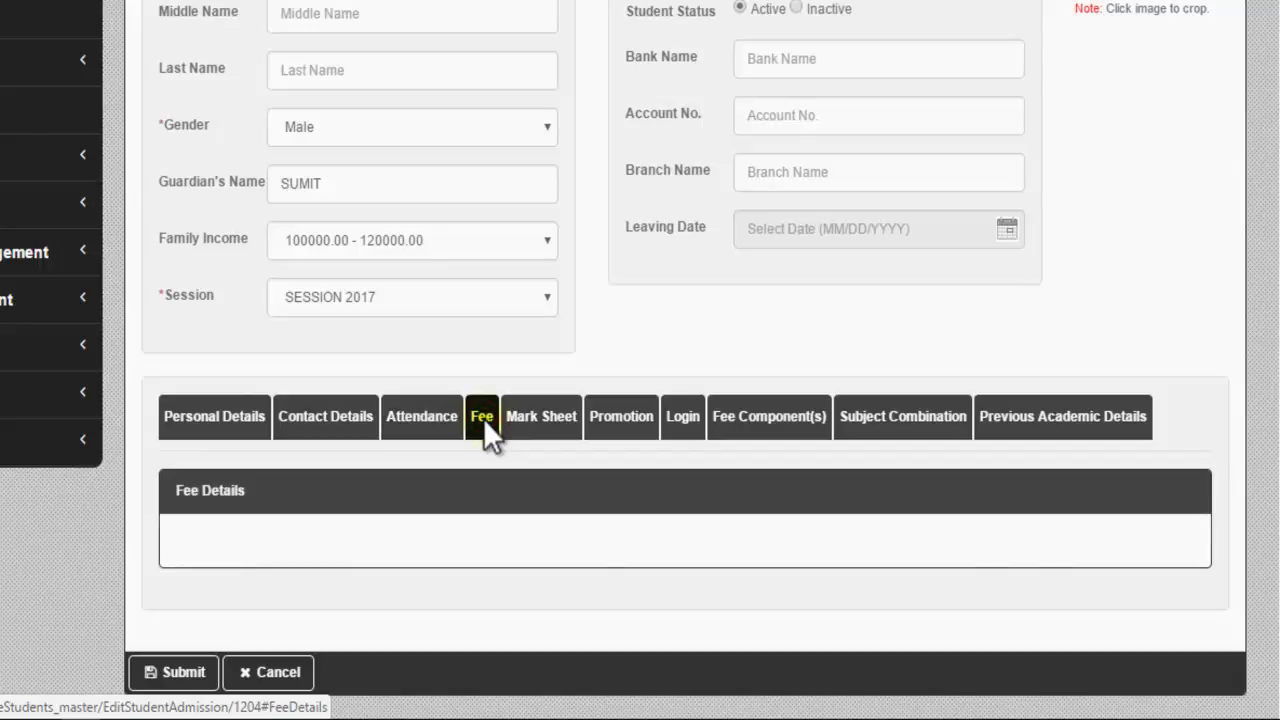
{"action": "left_click", "coordinate": [553, 425]}
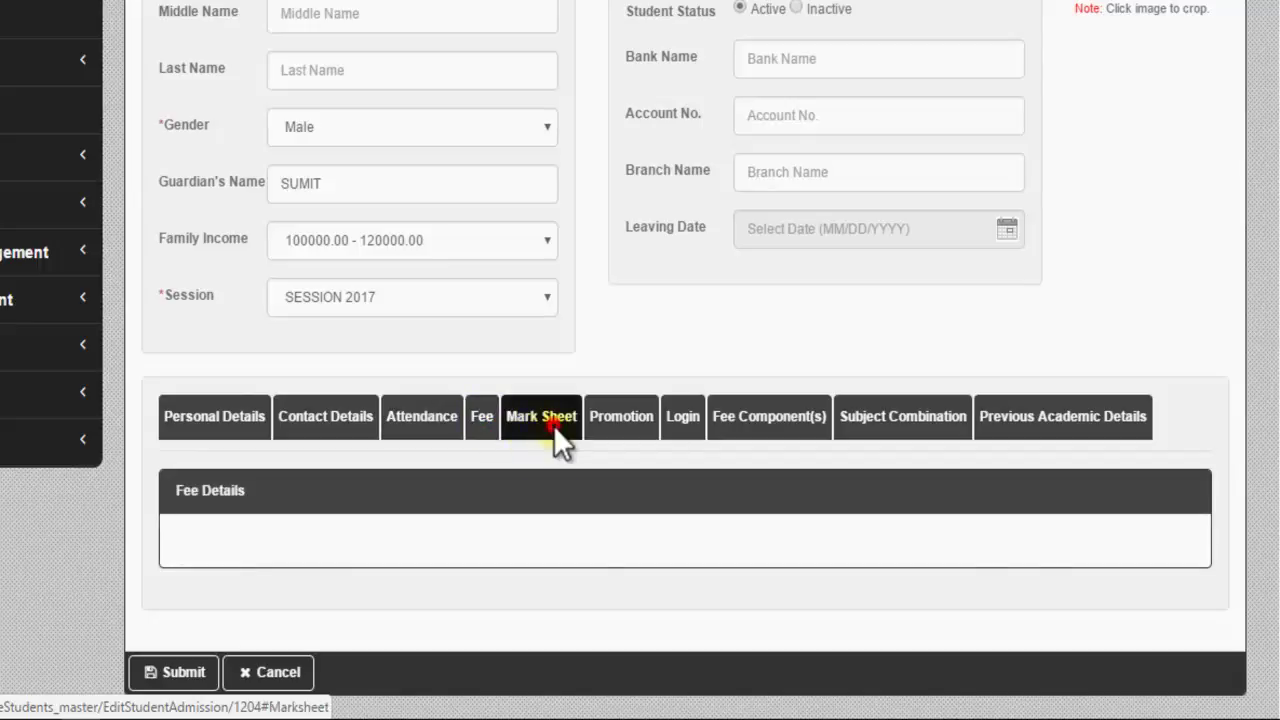
{"action": "left_click", "coordinate": [633, 428]}
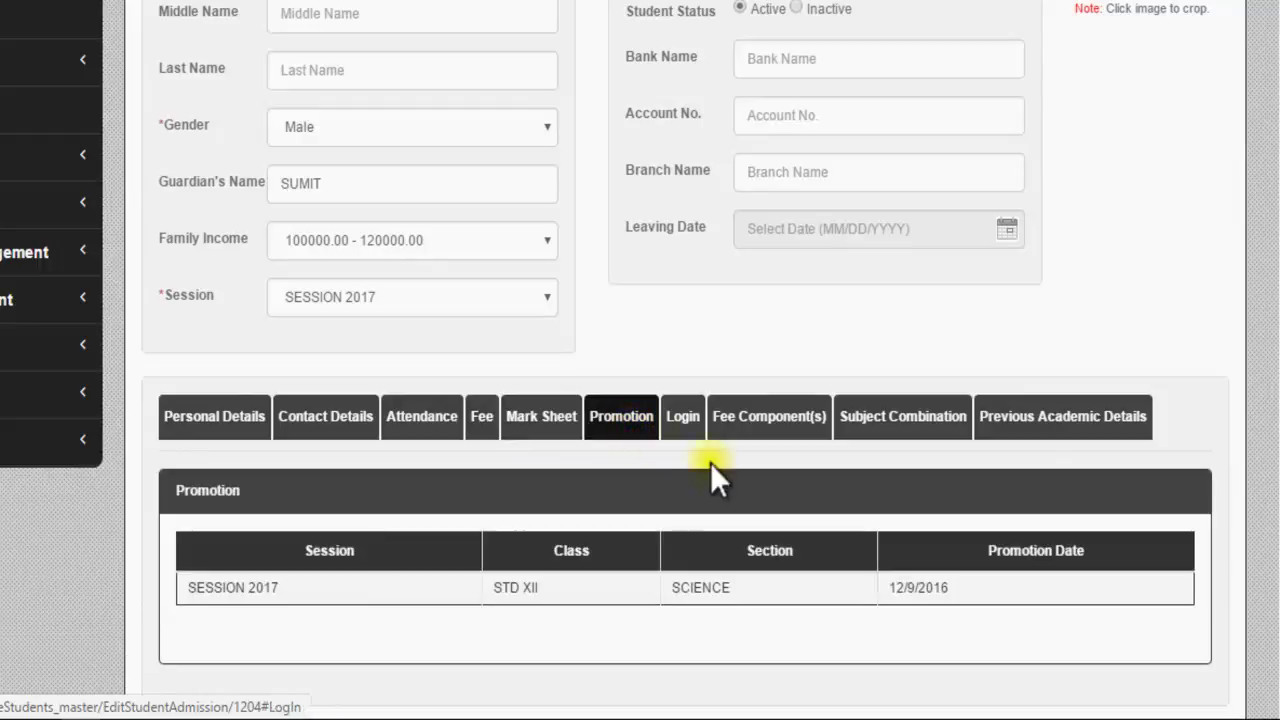
{"action": "left_click", "coordinate": [798, 422]}
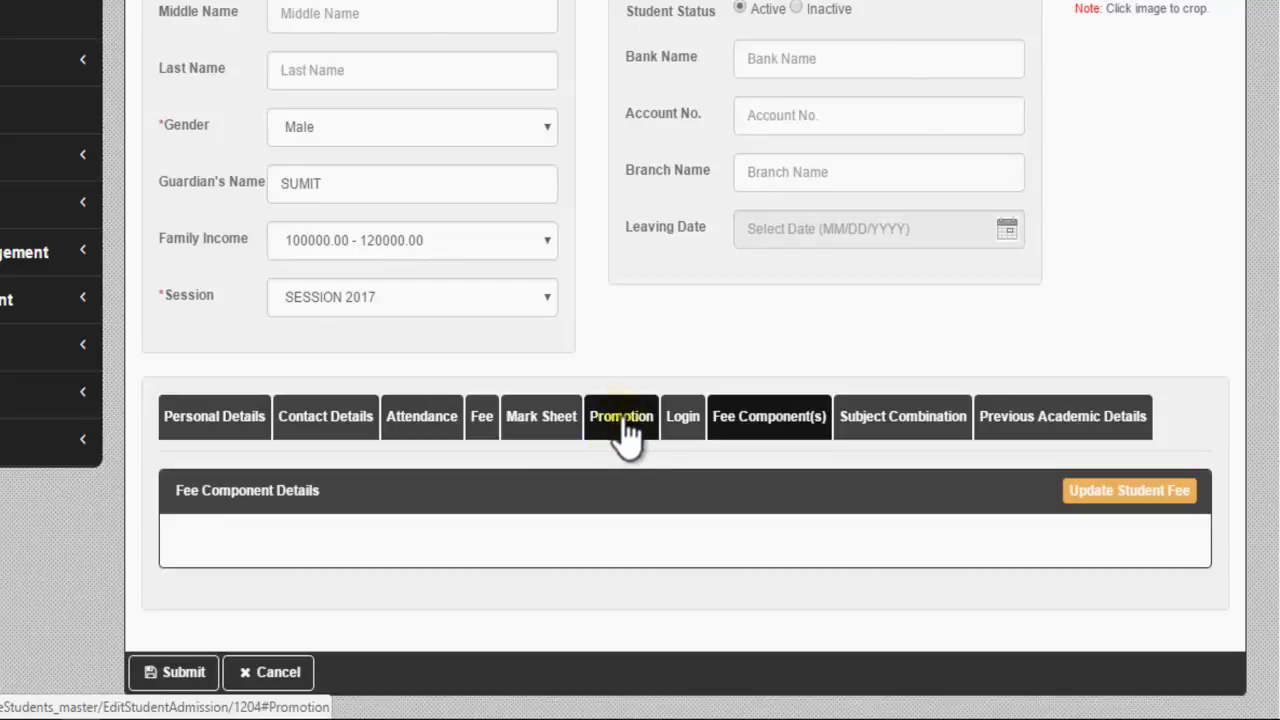
Step: On the Login tab, paste the other student's Admission ID into the Map with parent field
{"action": "left_click", "coordinate": [684, 430]}
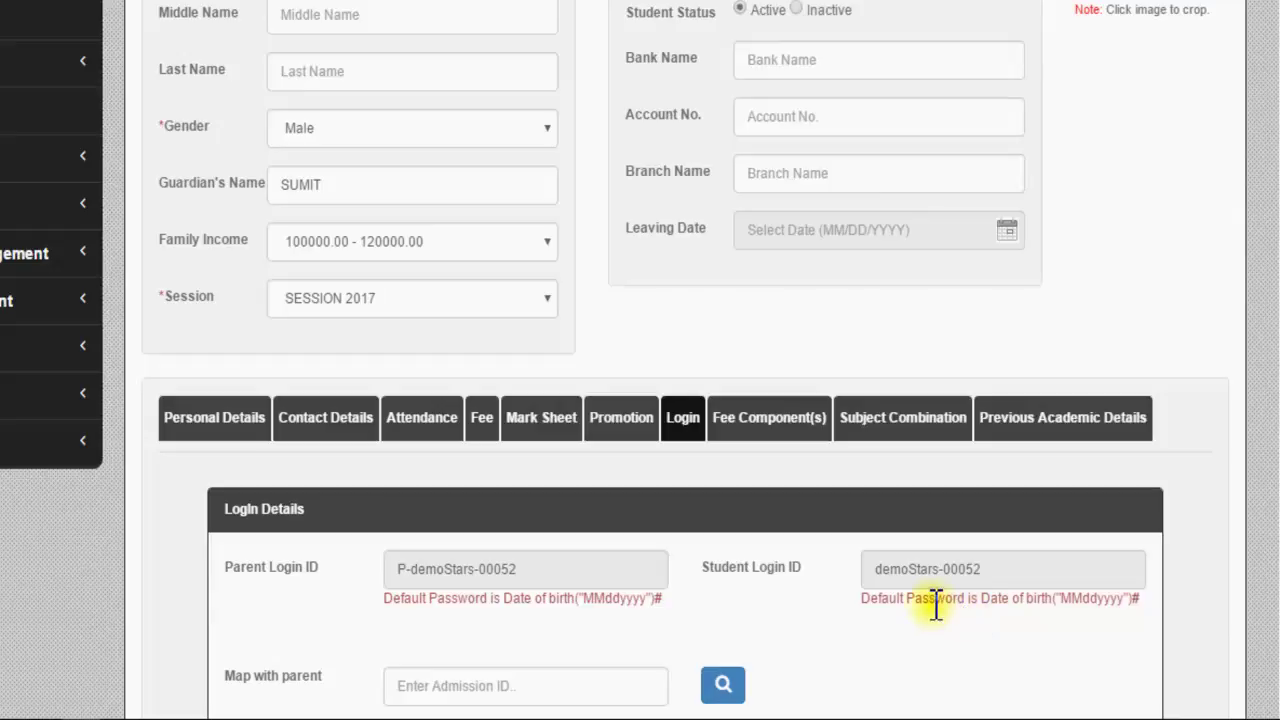
{"action": "scroll", "coordinate": [934, 603], "scroll_direction": "down", "scroll_amount": 2}
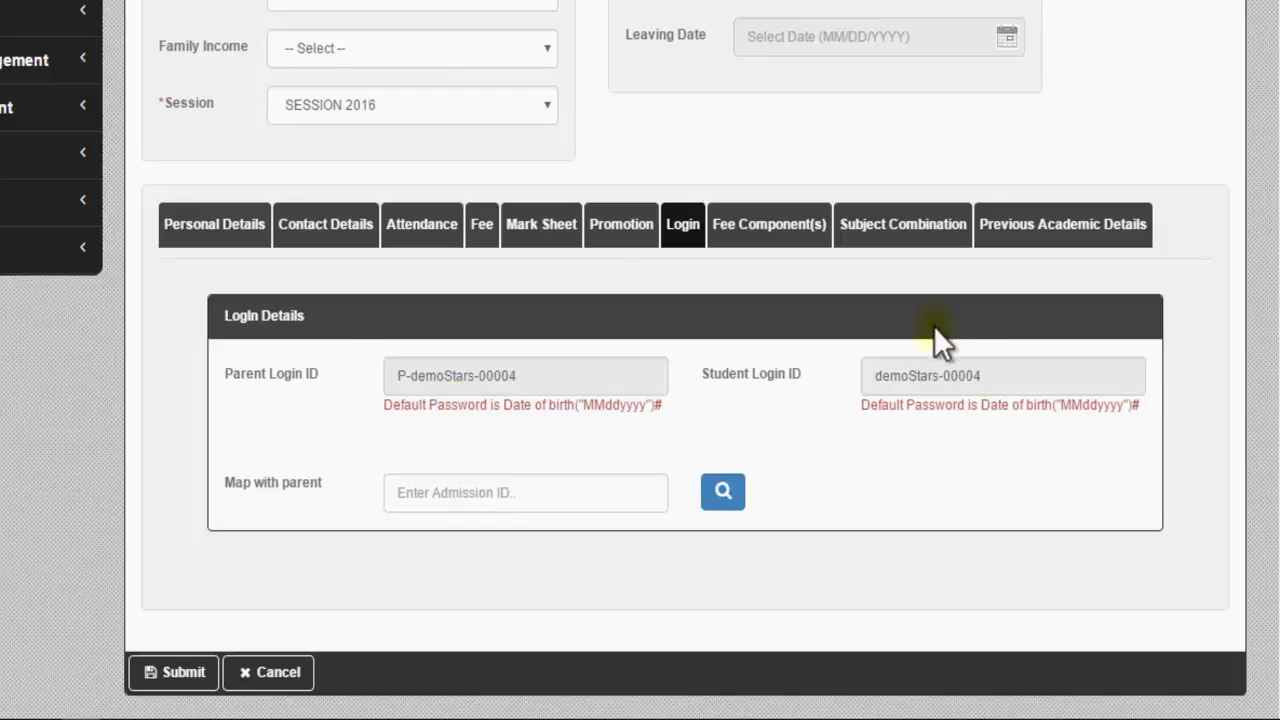
{"action": "scroll", "coordinate": [677, 346], "scroll_direction": "up", "scroll_amount": 5}
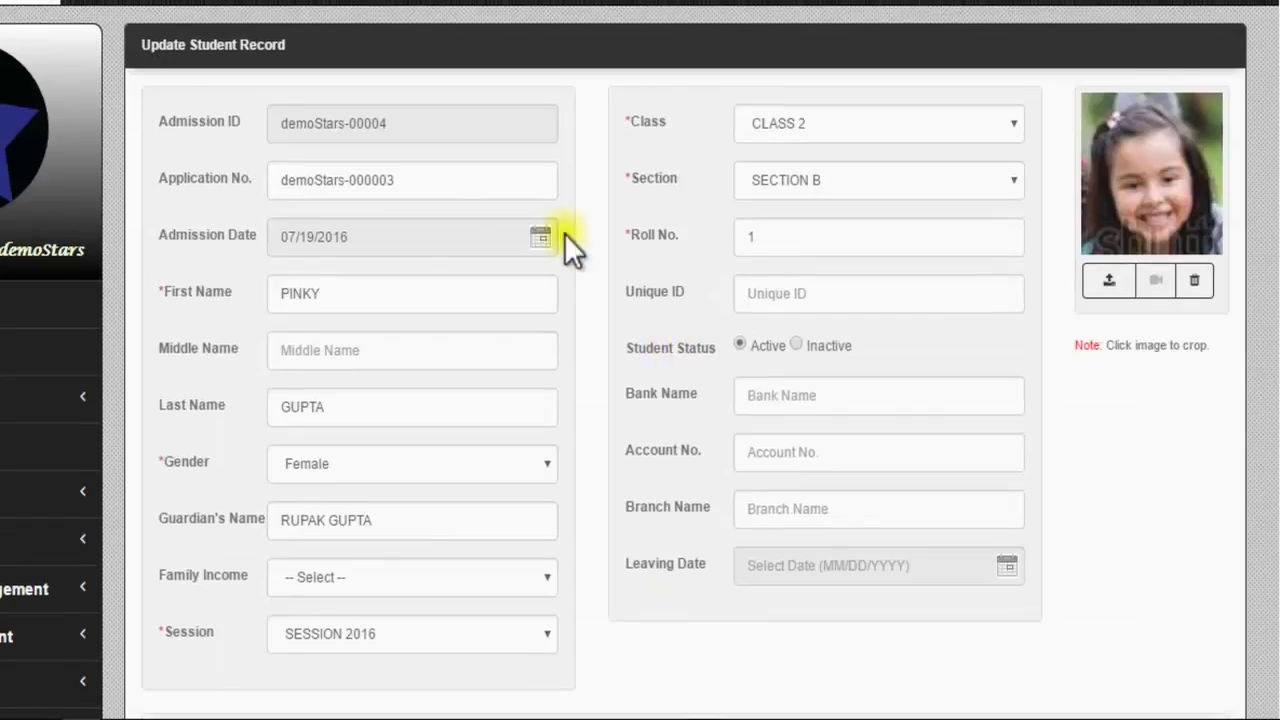
{"action": "left_click_drag", "start_coordinate": [390, 121], "coordinate": [275, 121]}
{"action": "key", "text": "ctrl+c"}
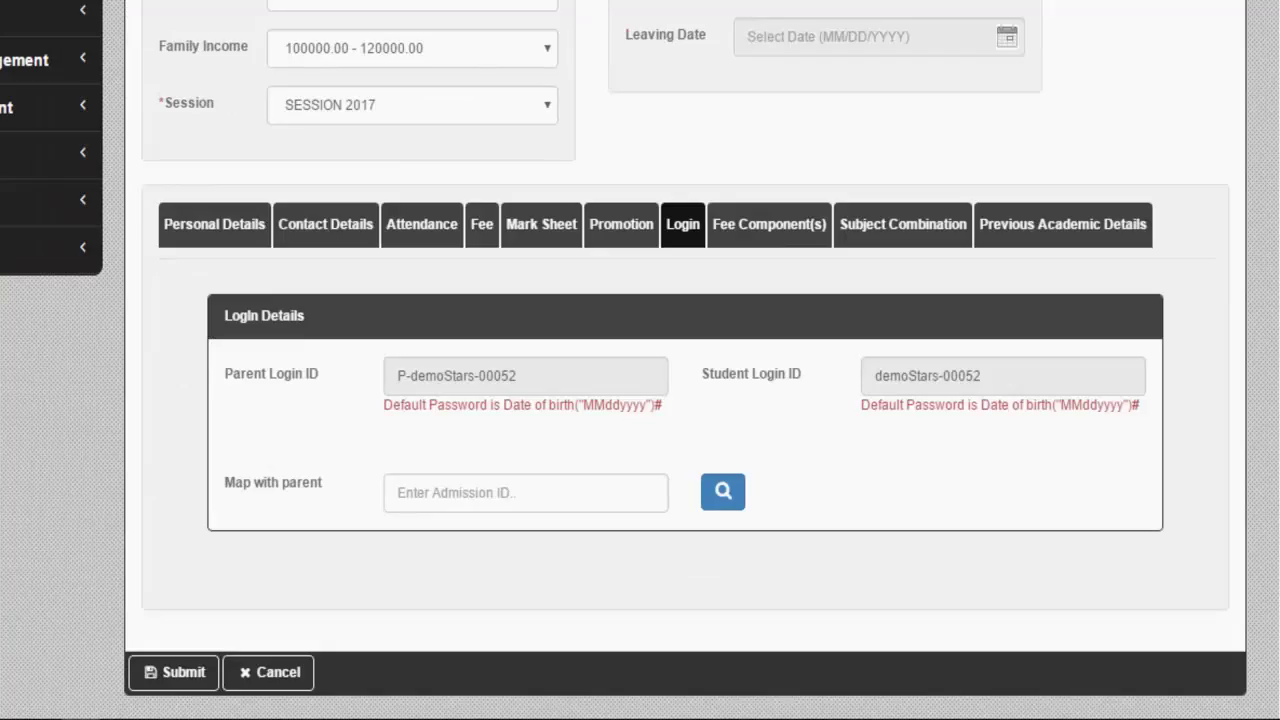
{"action": "left_click", "coordinate": [460, 492]}
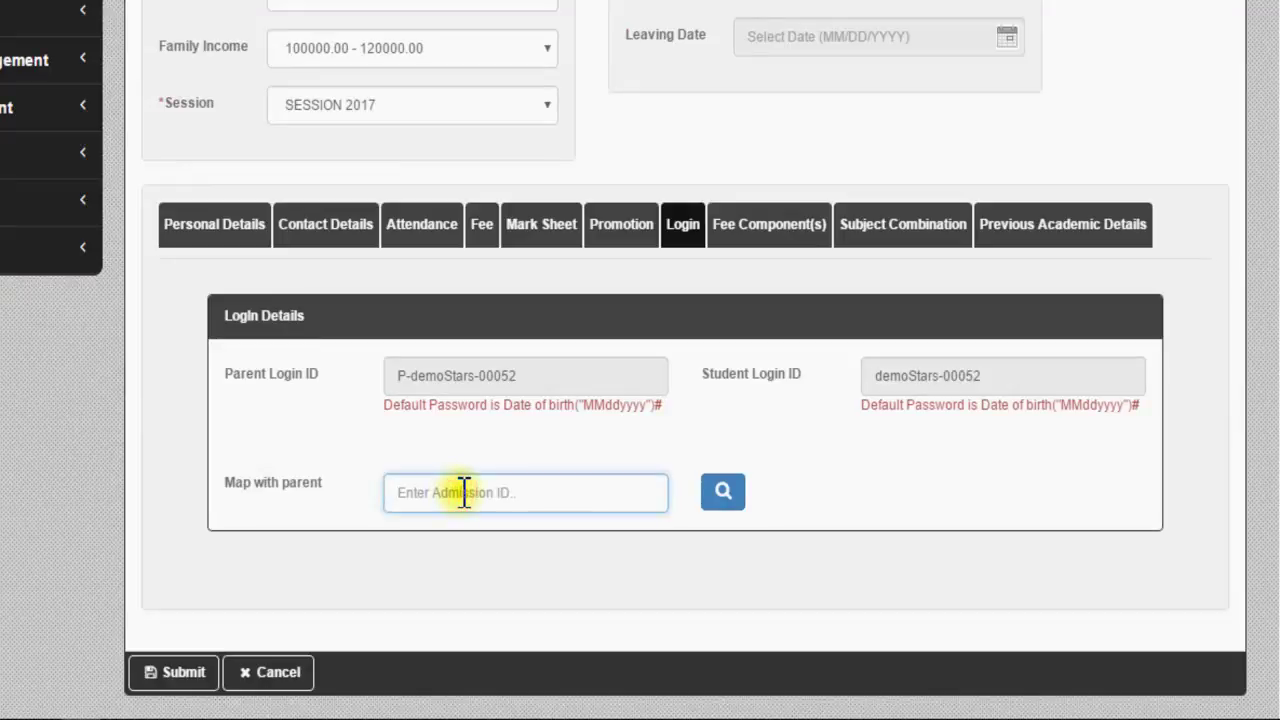
{"action": "key", "text": "ctrl+v"}
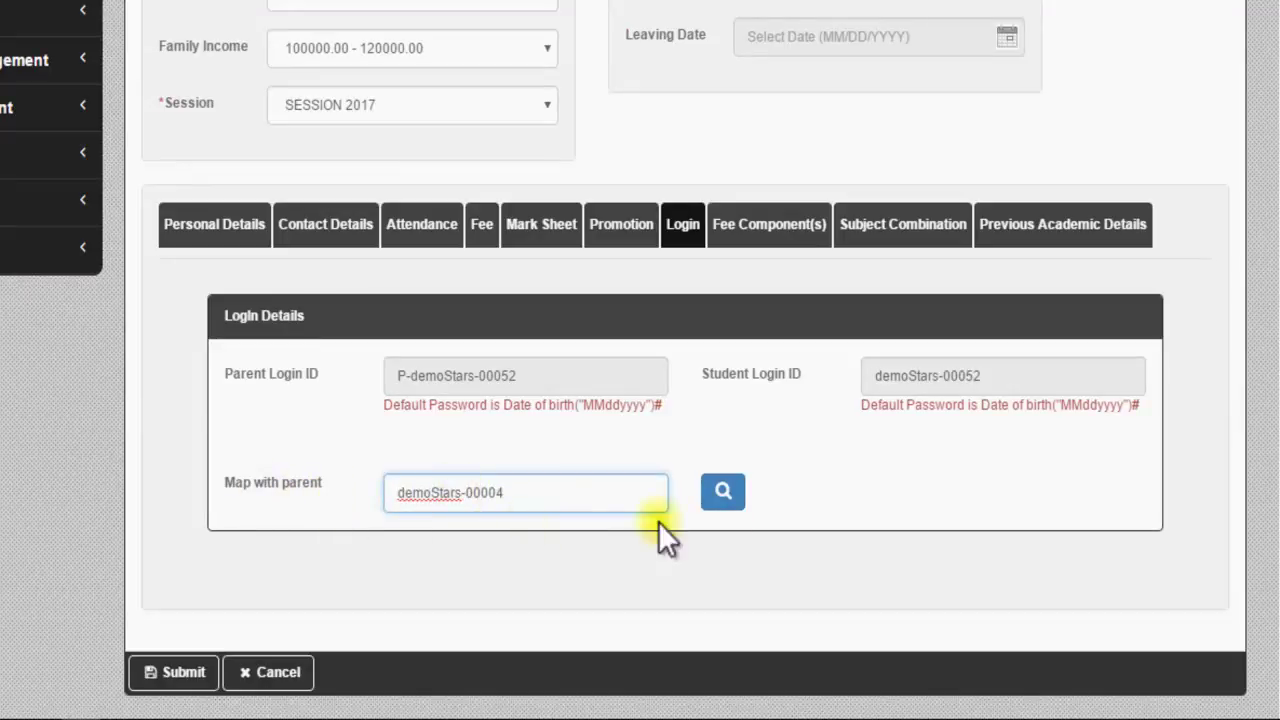
Step: Search the entered admission ID to fetch the parent ID, student name and address
{"action": "left_click", "coordinate": [726, 490]}
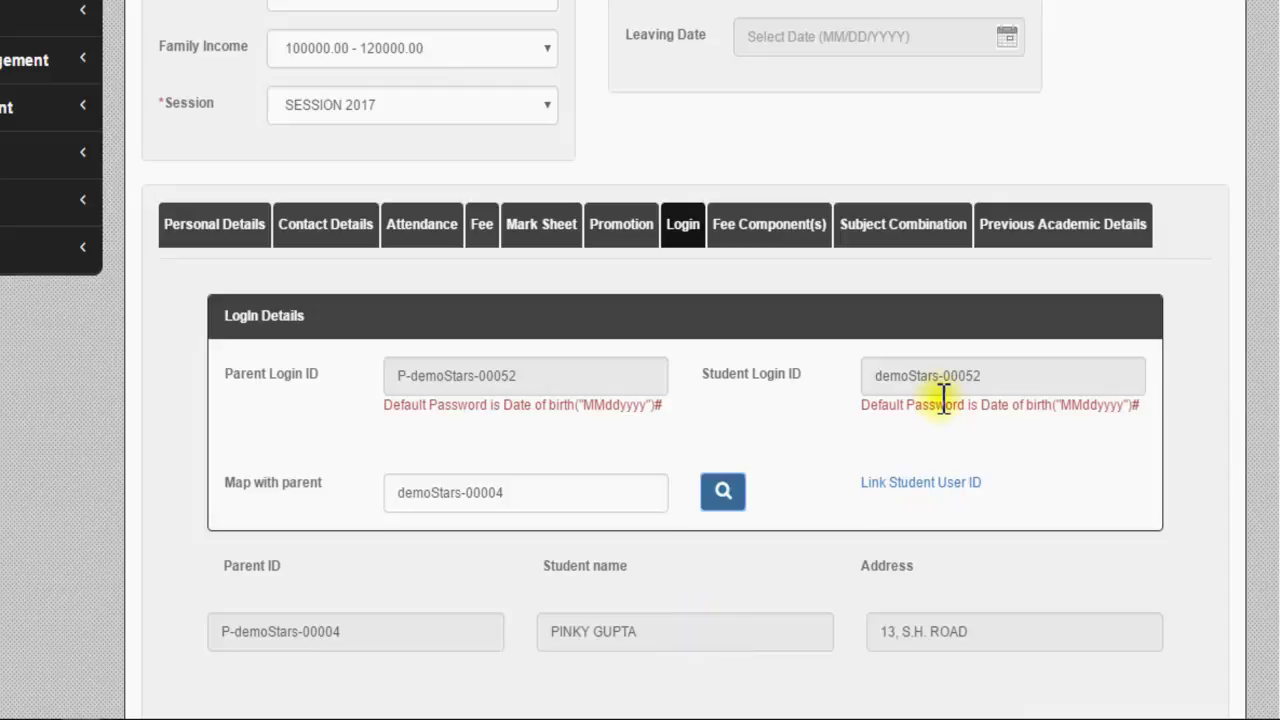
{"action": "scroll", "coordinate": [852, 418], "scroll_direction": "up", "scroll_amount": 5}
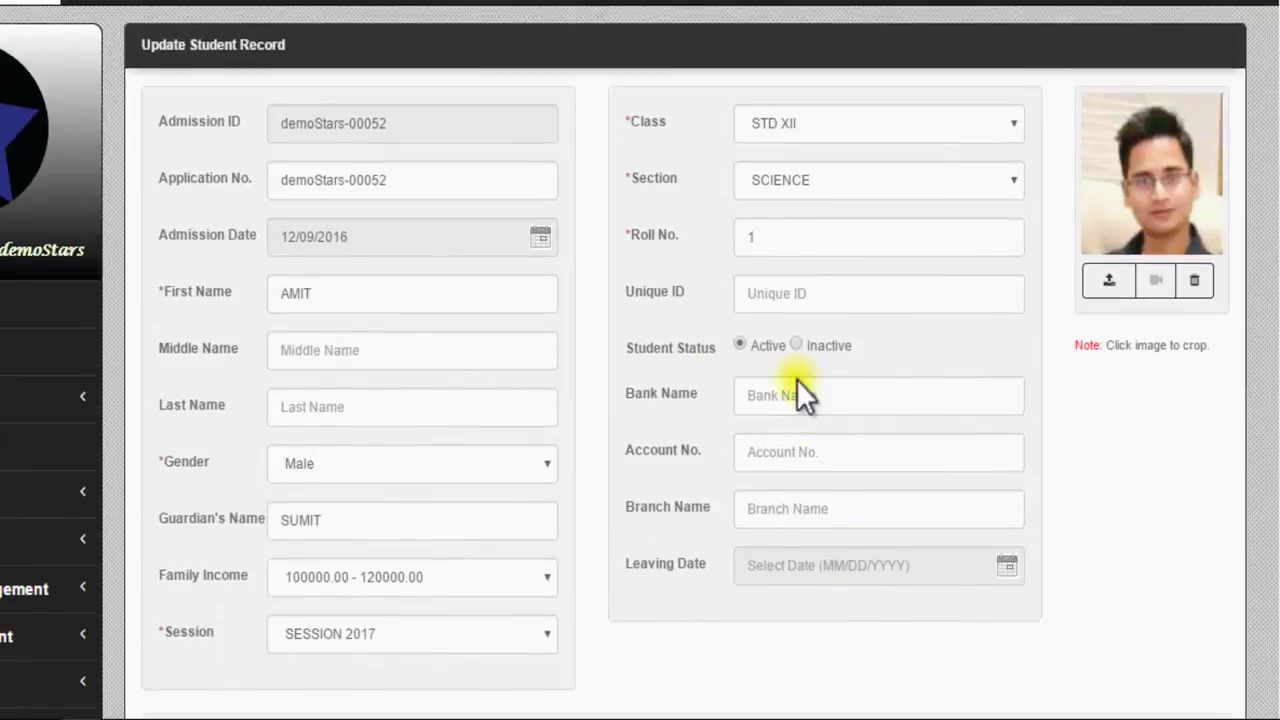
{"action": "scroll", "coordinate": [466, 443], "scroll_direction": "down", "scroll_amount": 6}
{"action": "scroll", "coordinate": [487, 447], "scroll_direction": "down", "scroll_amount": 1}
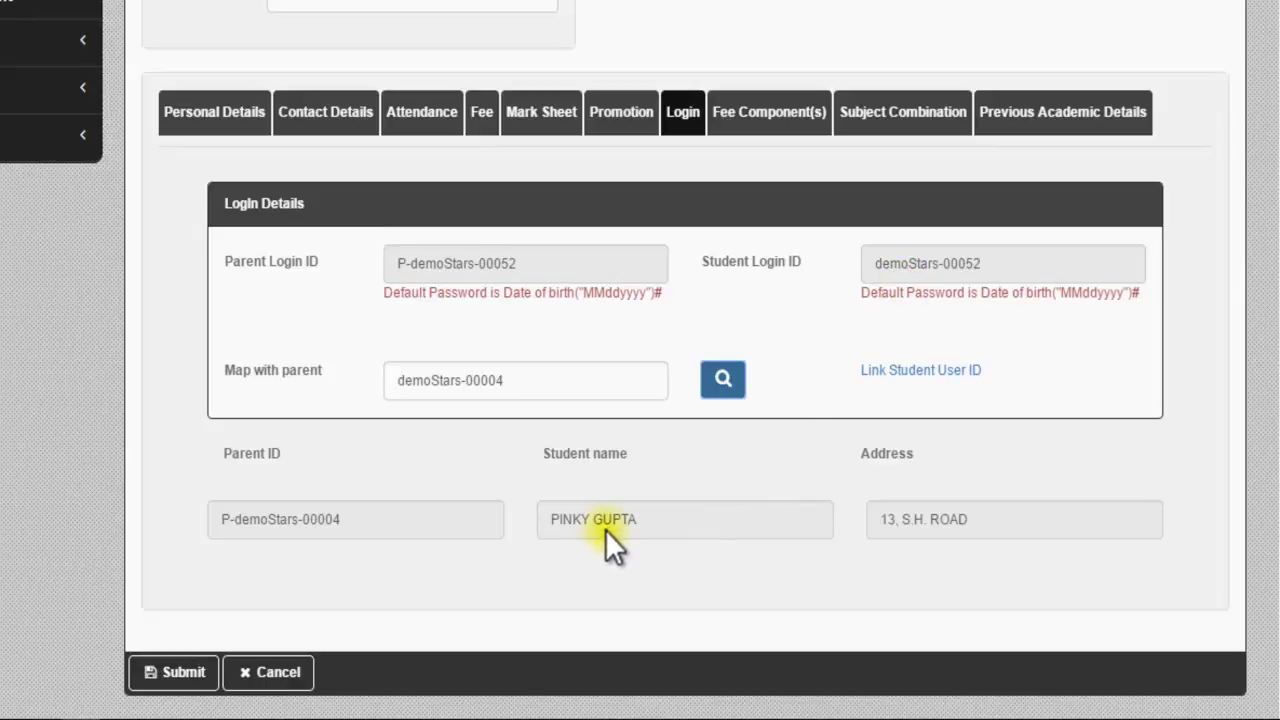
{"action": "scroll", "coordinate": [599, 529], "scroll_direction": "up", "scroll_amount": 5}
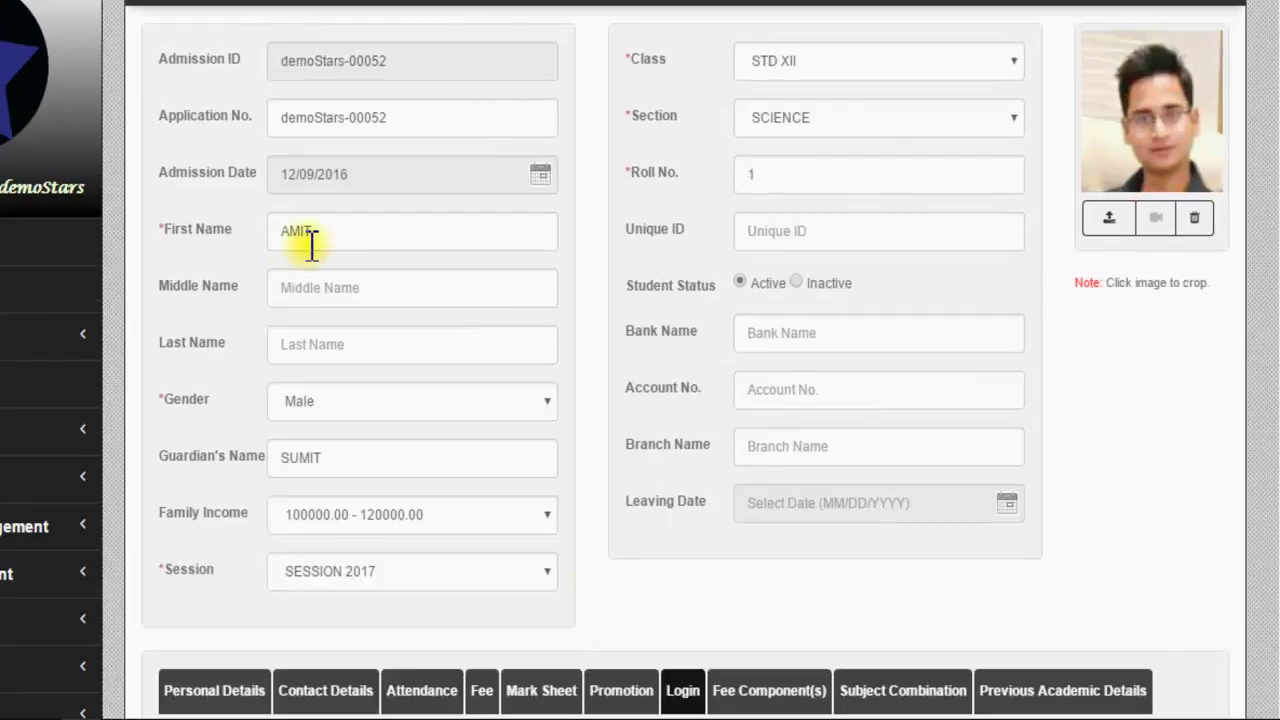
{"action": "scroll", "coordinate": [310, 245], "scroll_direction": "down", "scroll_amount": 5}
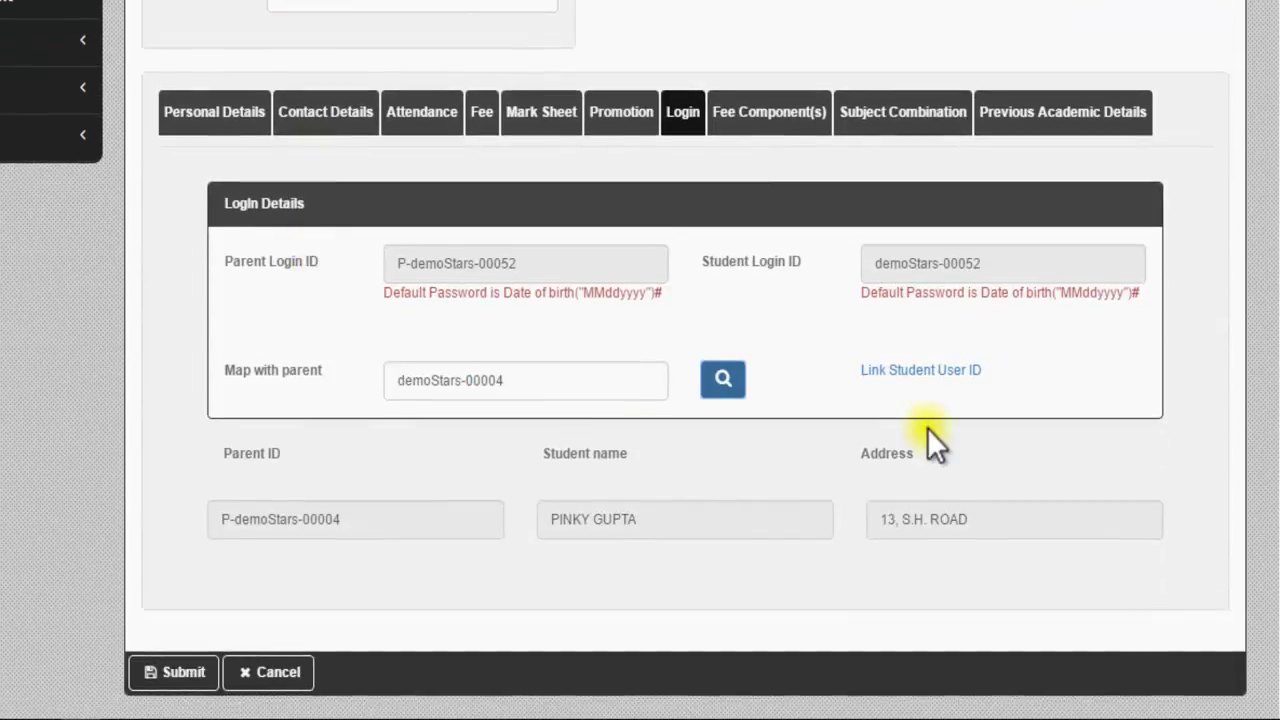
Step: Link the student to the found parent and view the Parent and Student Login IDs
{"action": "left_click", "coordinate": [912, 372]}
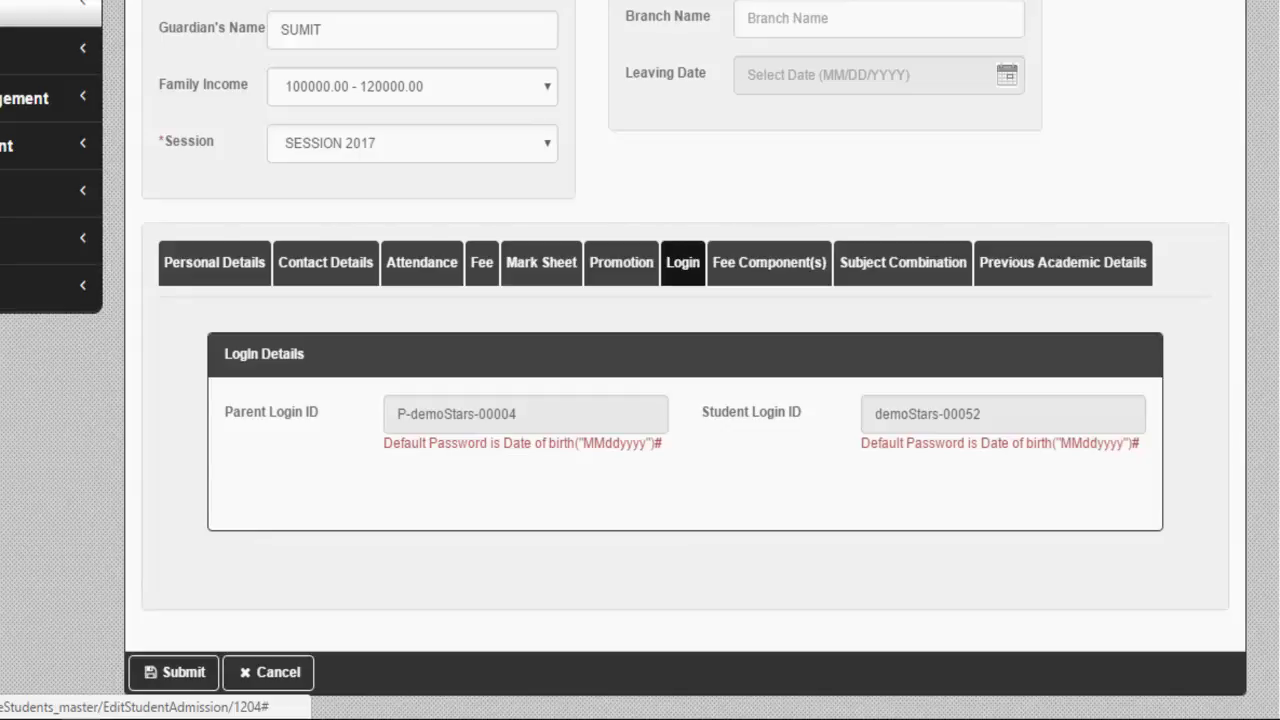
{"action": "scroll", "coordinate": [640, 400], "scroll_direction": "up", "scroll_amount": 2}
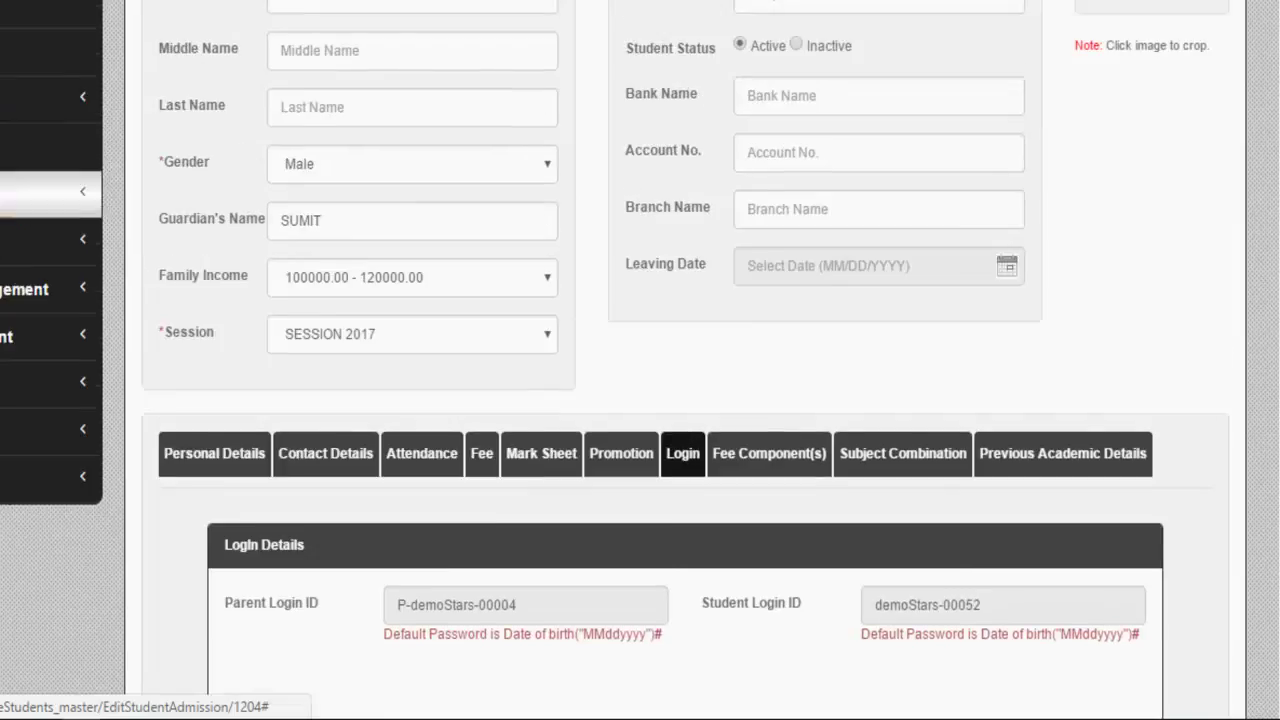
Step: From Admission Master, open the CLASS 1 SECTION A student with roll number 8
{"action": "left_click", "coordinate": [50, 98]}
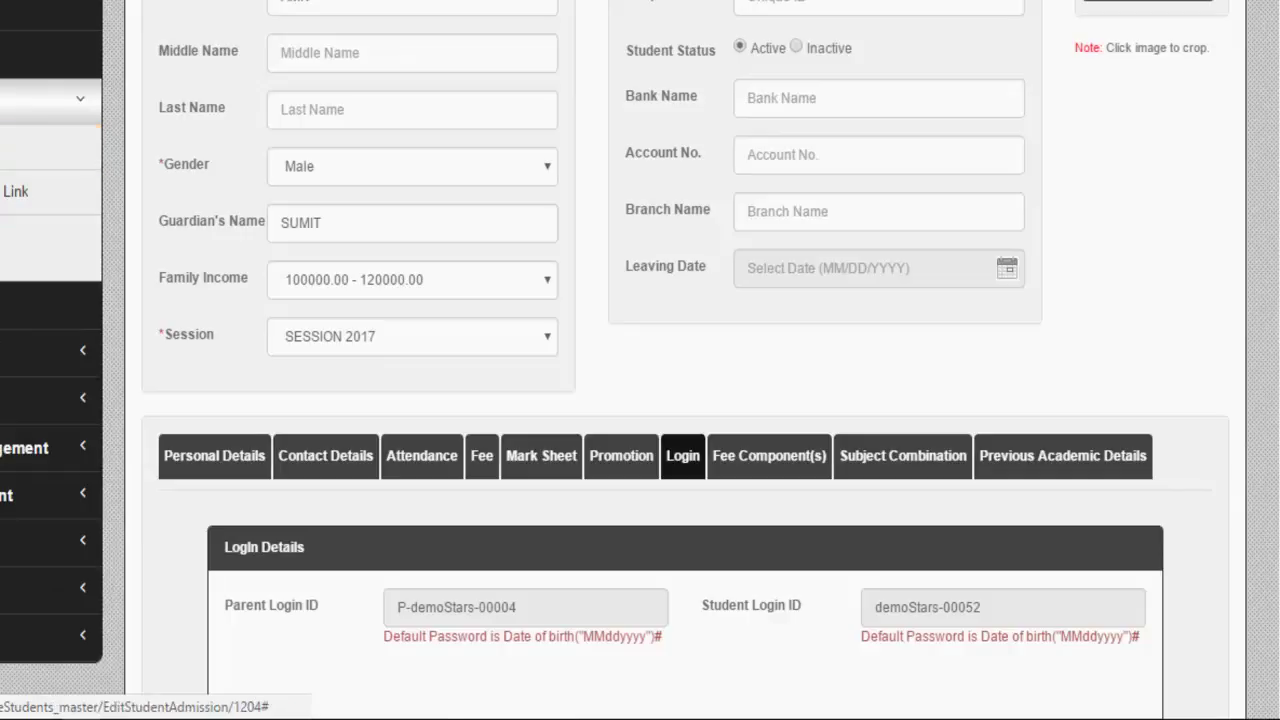
{"action": "left_click", "coordinate": [50, 98]}
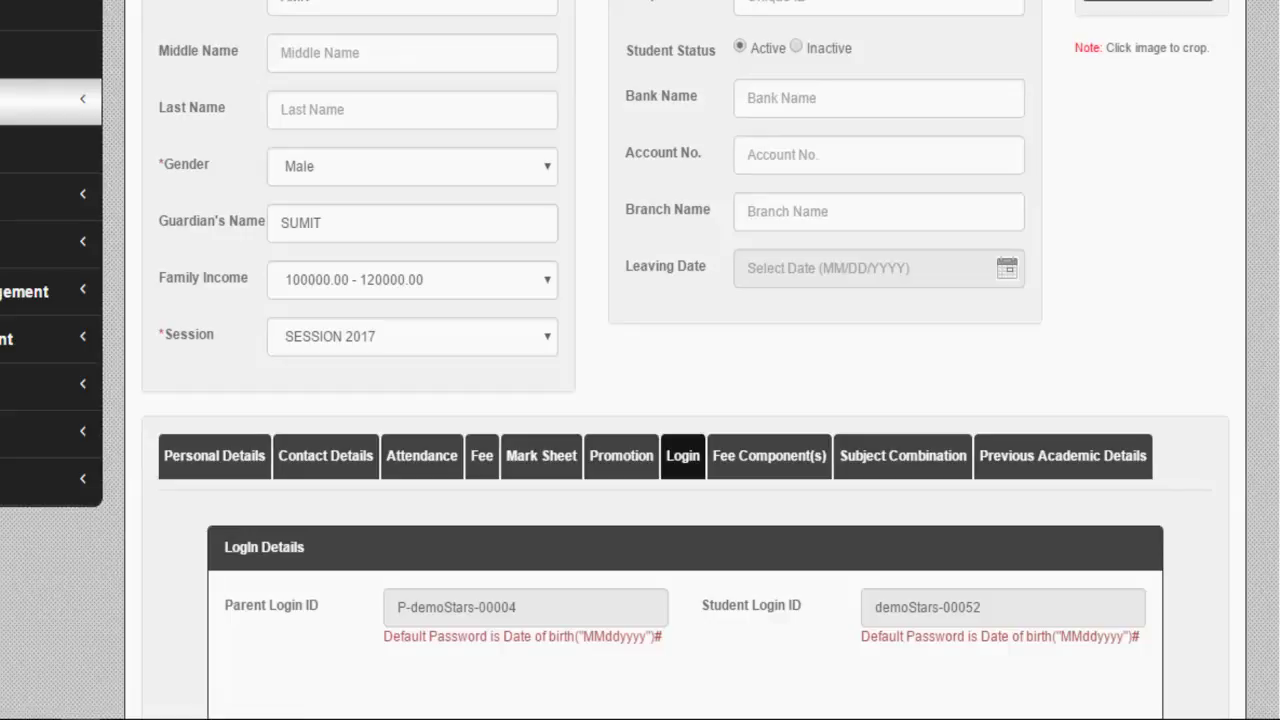
{"action": "left_click", "coordinate": [36, 195]}
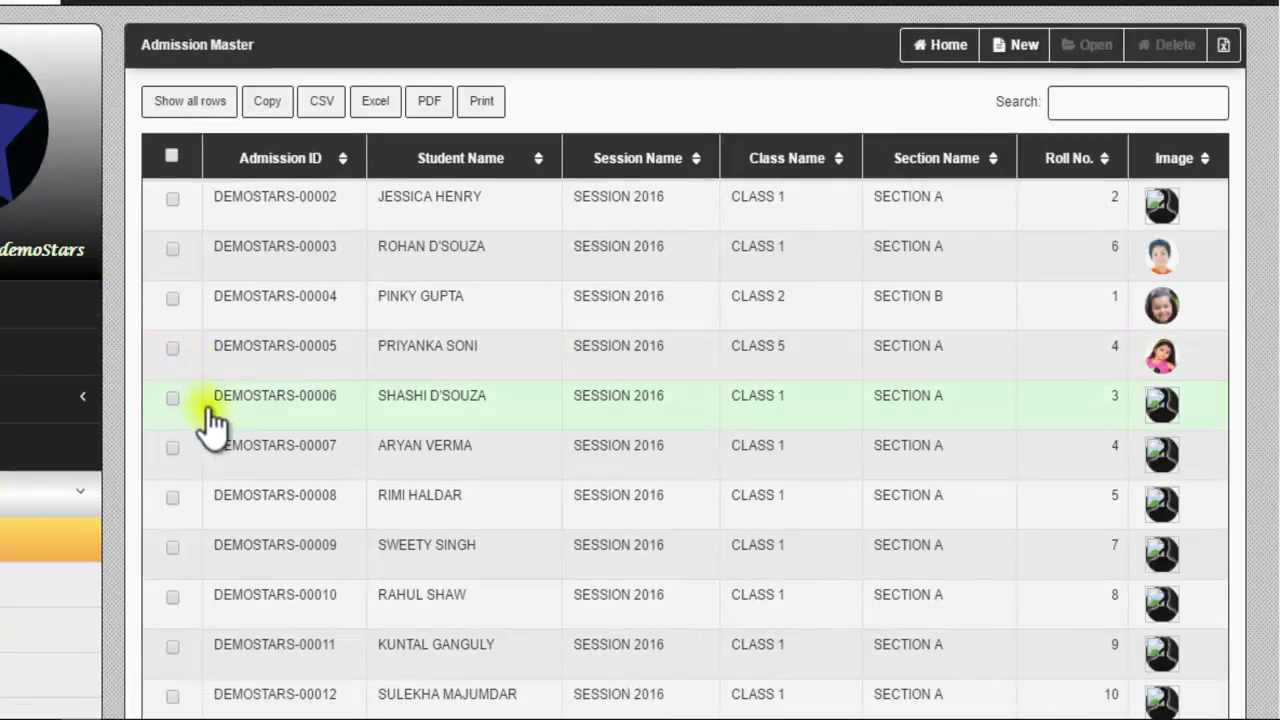
{"action": "left_click", "coordinate": [172, 598]}
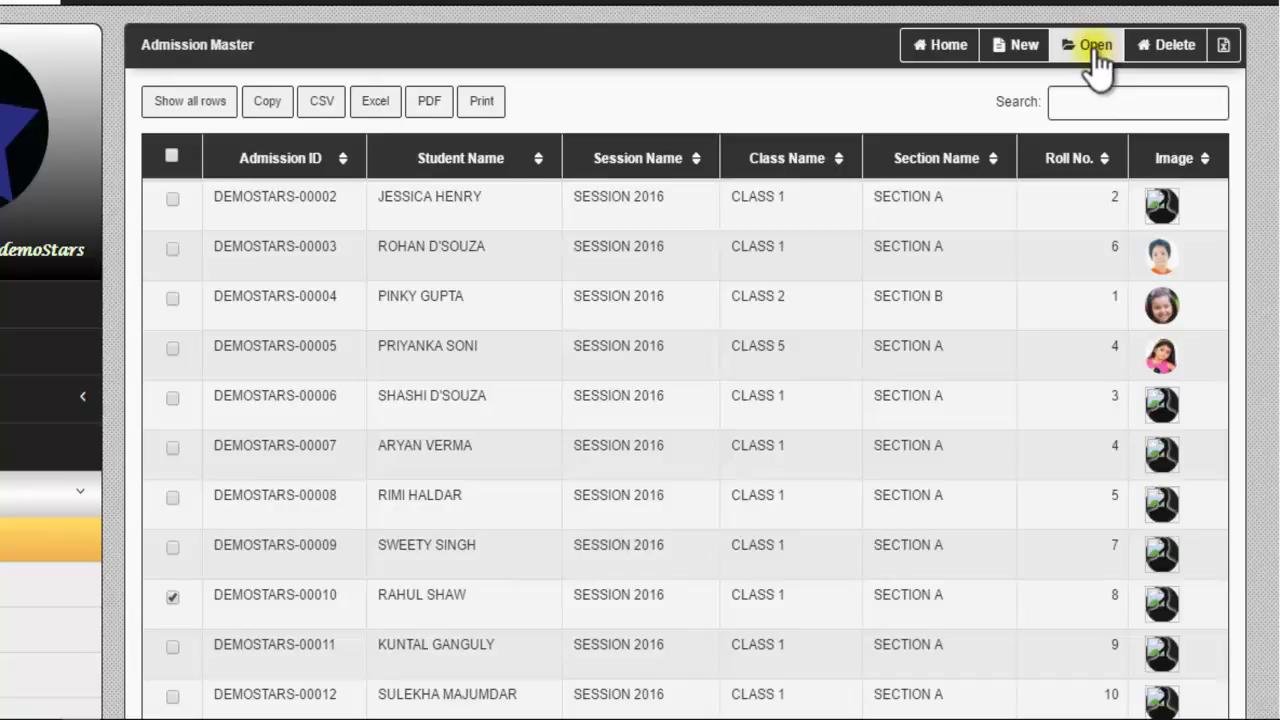
{"action": "left_click", "coordinate": [1095, 50]}
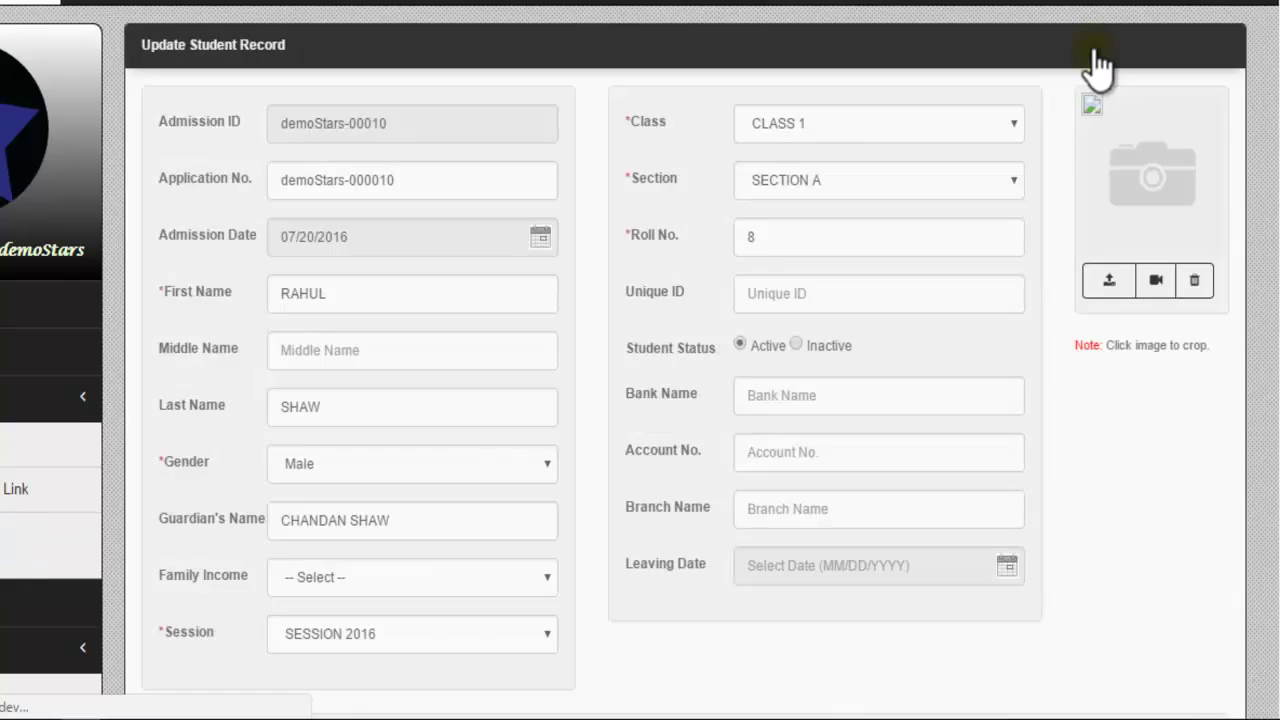
Step: Scroll down to the detail tabs and show this student's Login section
{"action": "scroll", "coordinate": [681, 305], "scroll_direction": "down", "scroll_amount": 6}
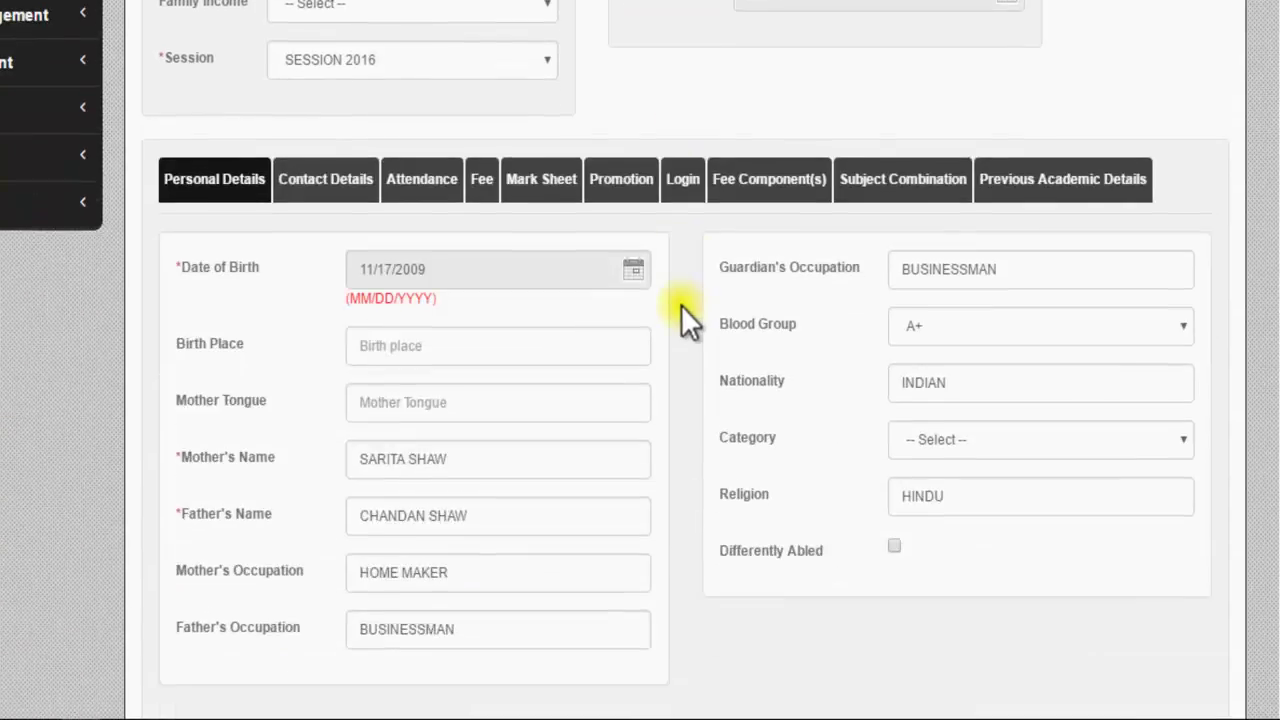
{"action": "left_click", "coordinate": [686, 180]}
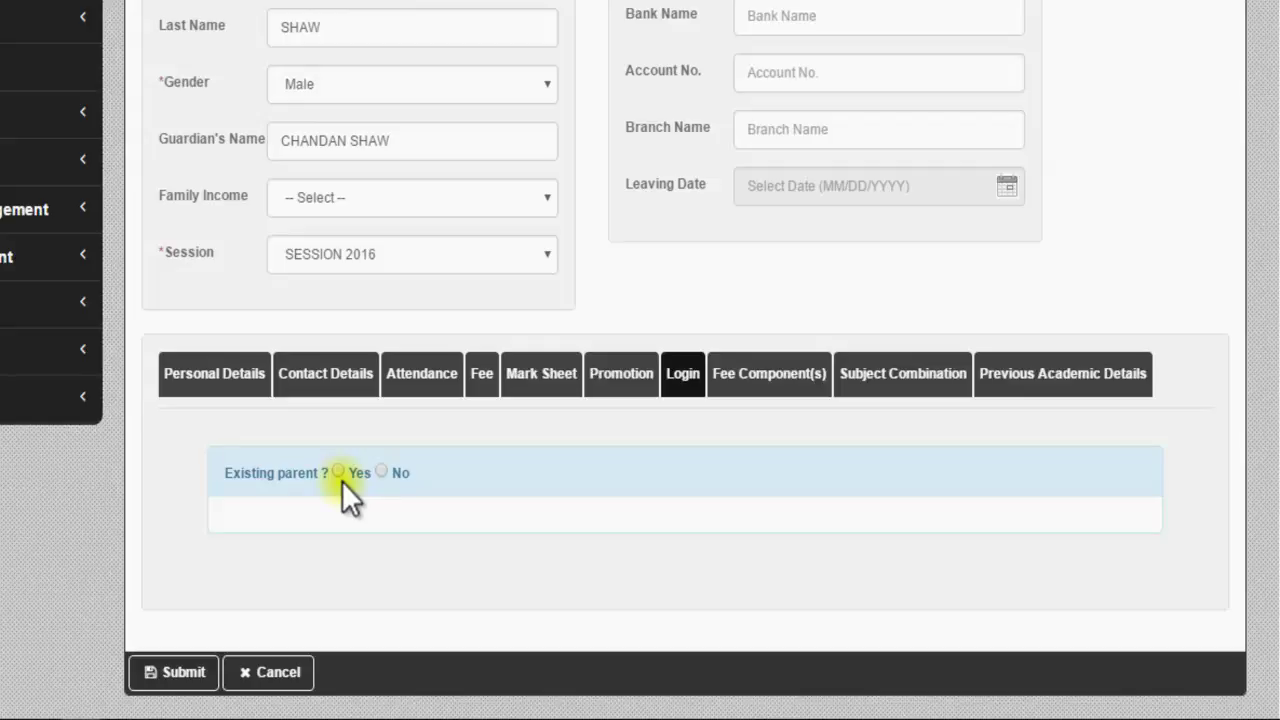
Step: Set Existing parent to Yes, search the pasted student ID, then switch back to No
{"action": "left_click", "coordinate": [340, 472]}
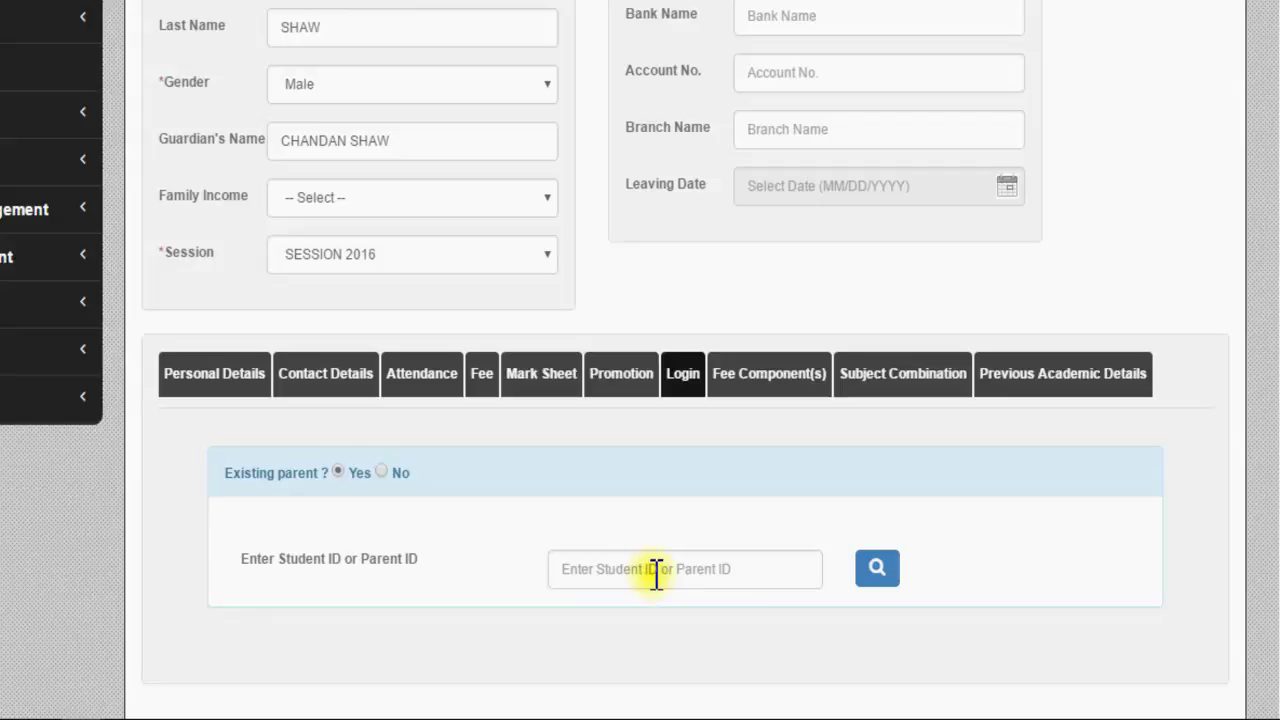
{"action": "left_click", "coordinate": [655, 569]}
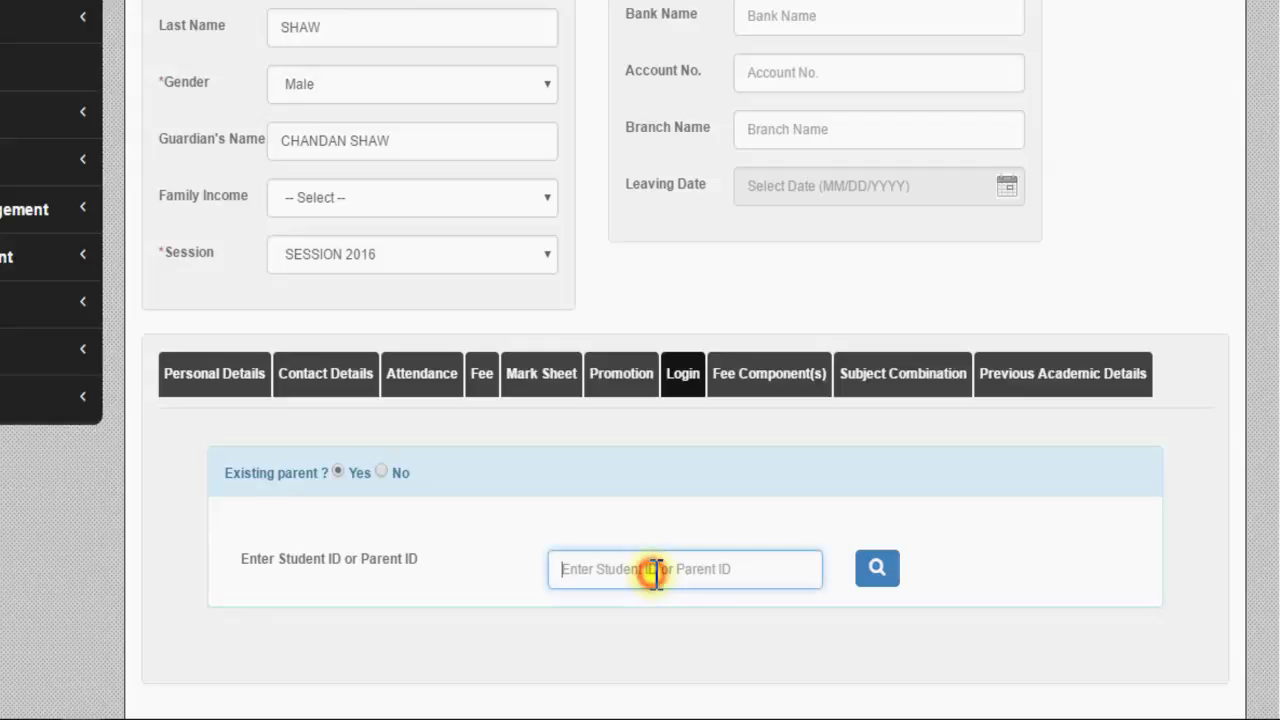
{"action": "type", "text": "demoStars-00004"}
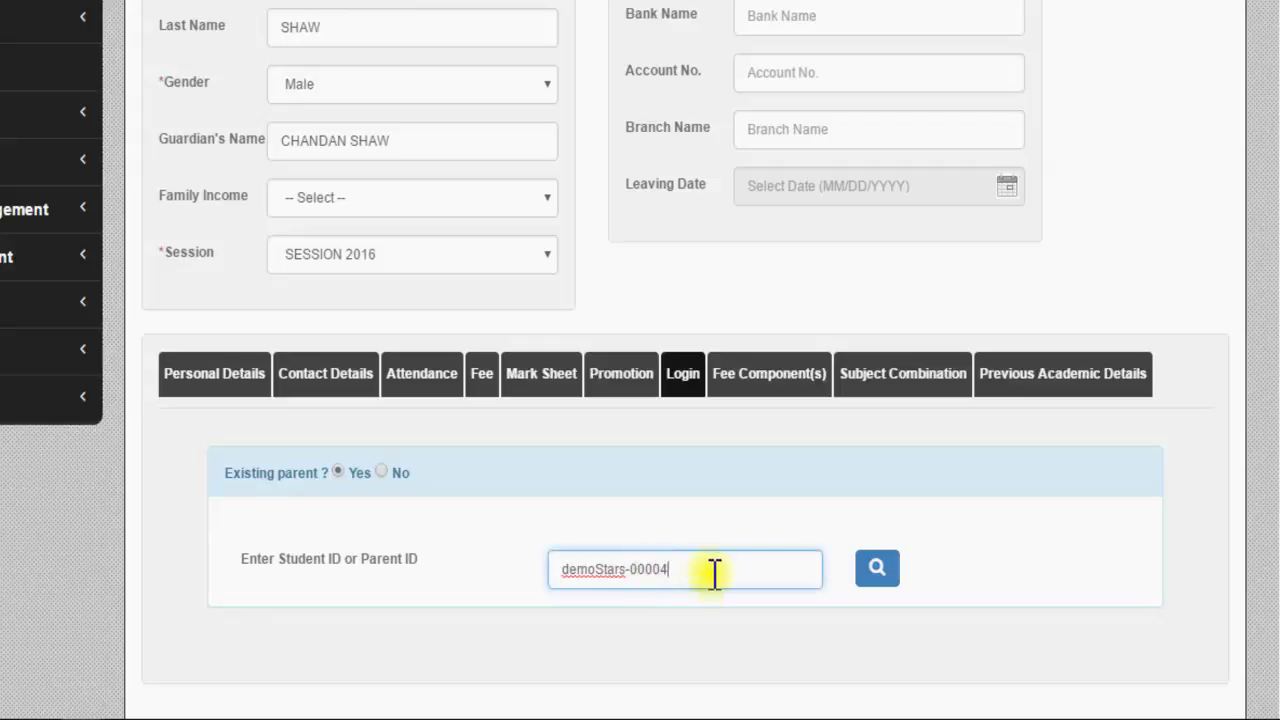
{"action": "left_click", "coordinate": [877, 569]}
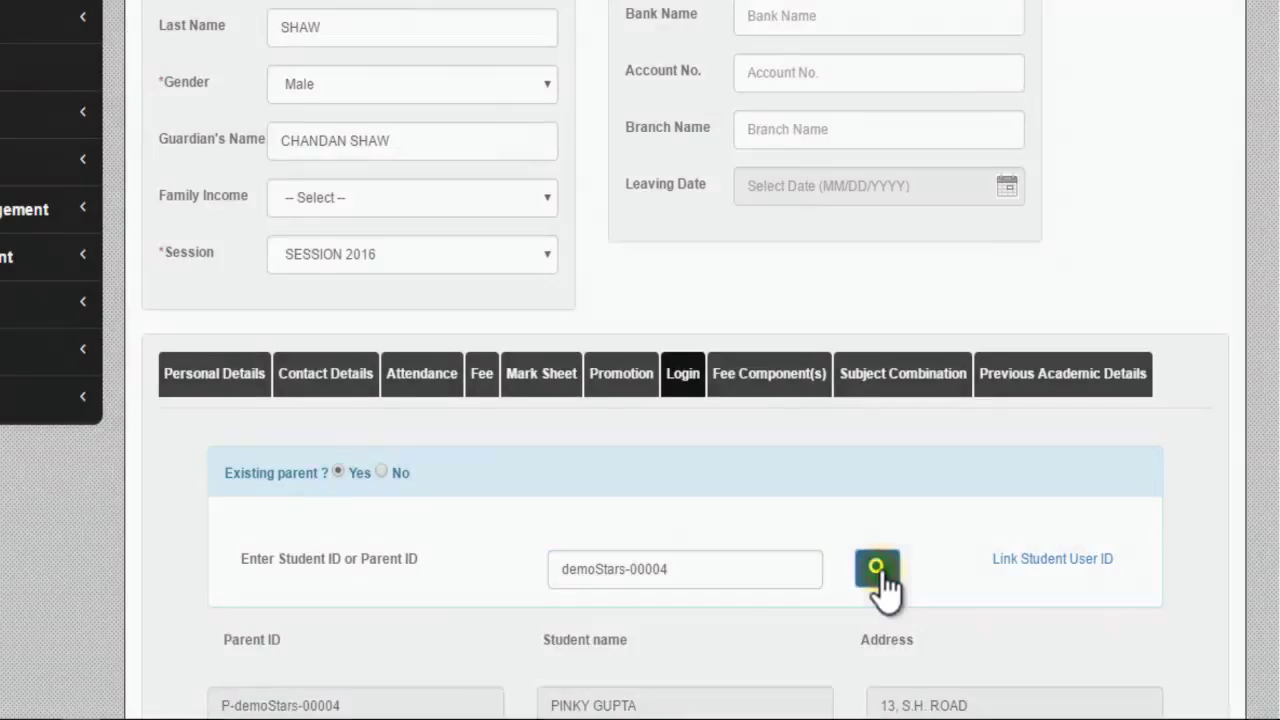
{"action": "scroll", "coordinate": [878, 568], "scroll_direction": "down", "scroll_amount": 2}
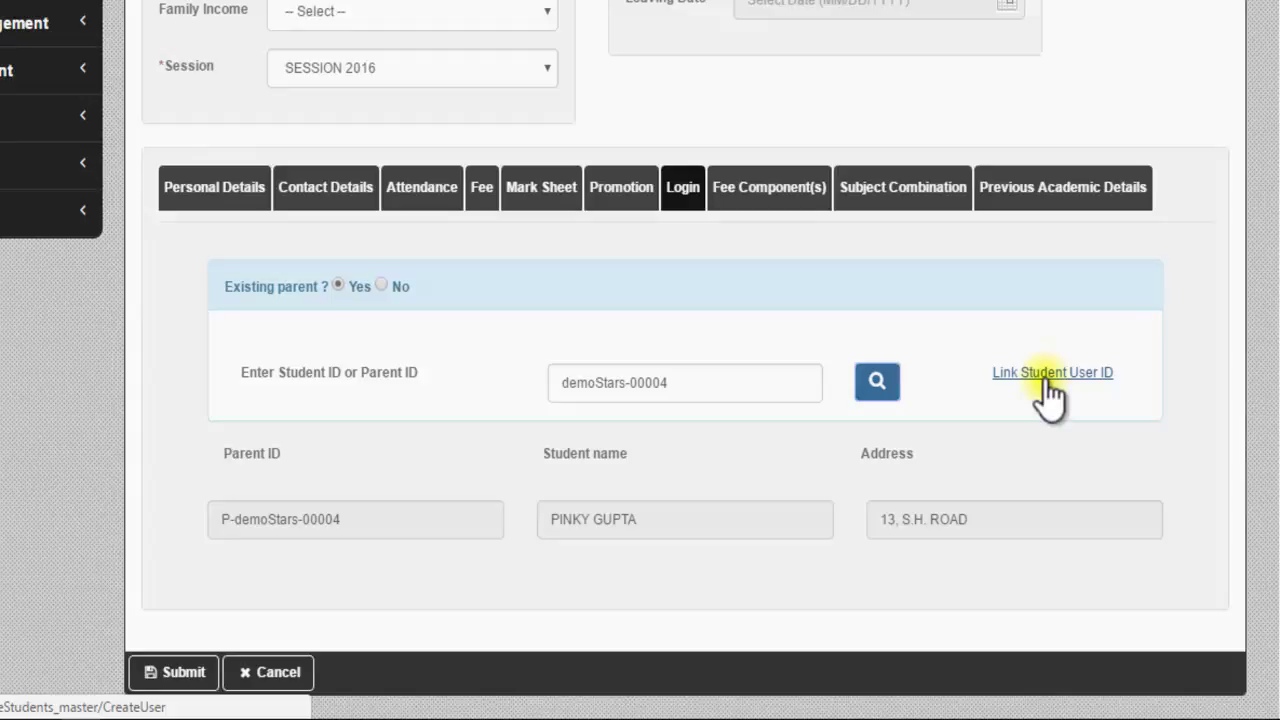
{"action": "left_click", "coordinate": [381, 285]}
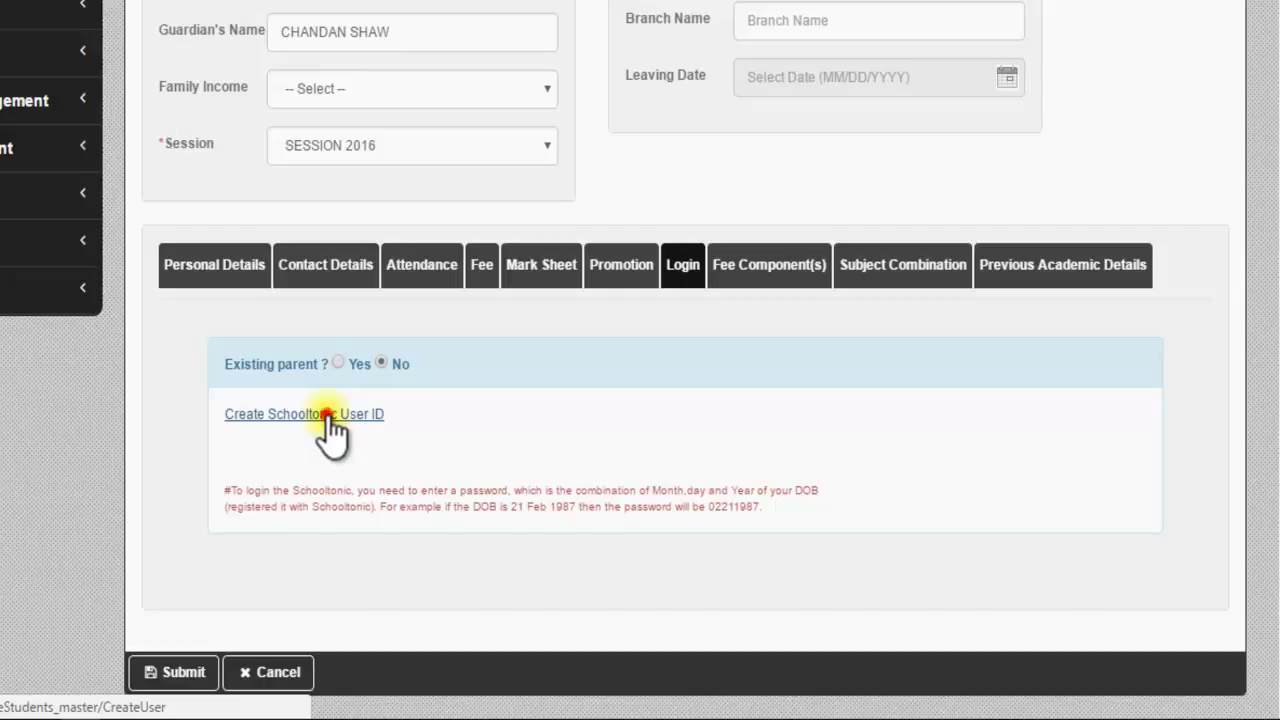
Step: Generate new SchoolTonic parent and student user IDs via Create Schooltonic User ID
{"action": "left_click", "coordinate": [326, 414]}
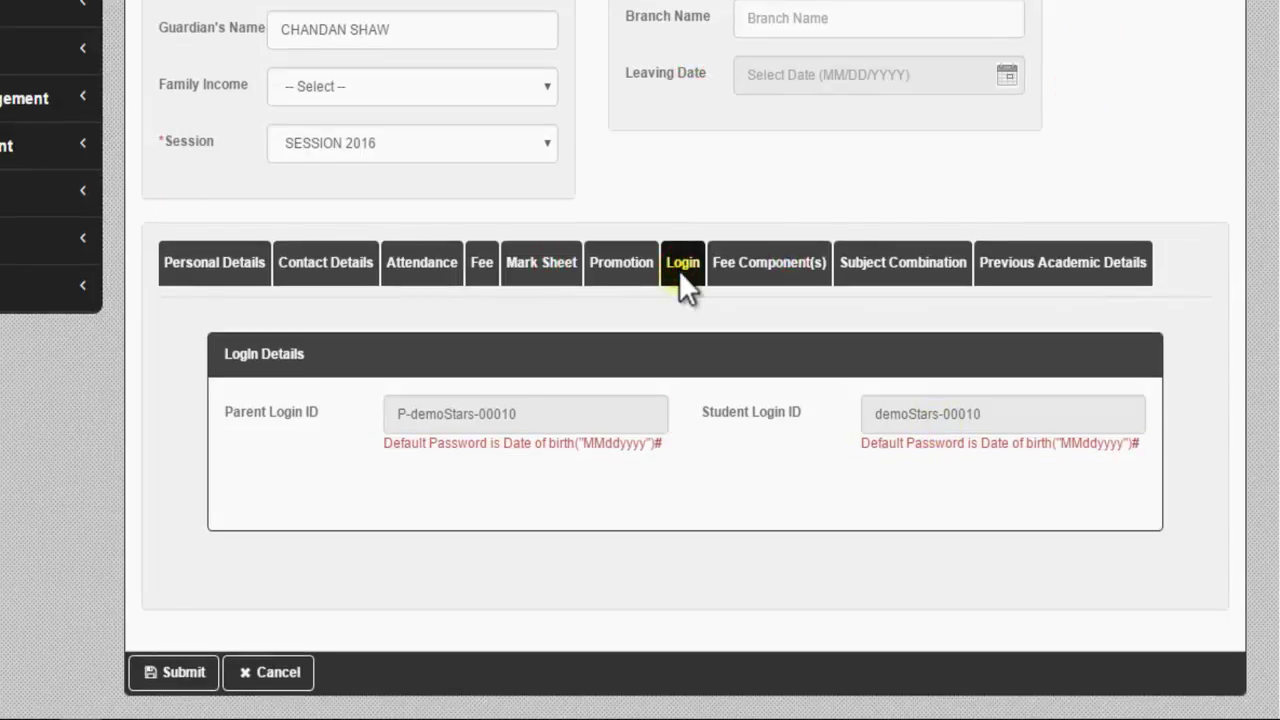
Step: Review the Fee Component(s) table, then return to the Admission Master list
{"action": "left_click", "coordinate": [752, 265]}
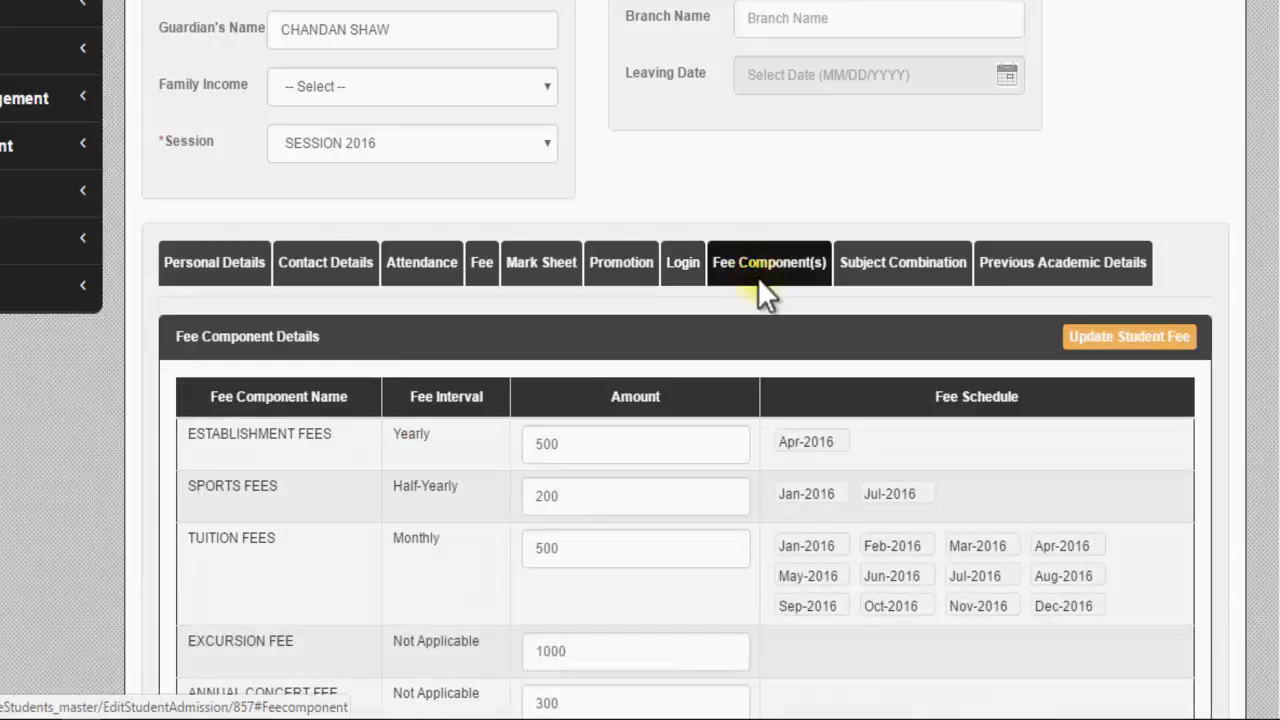
{"action": "scroll", "coordinate": [758, 280], "scroll_direction": "down", "scroll_amount": 2}
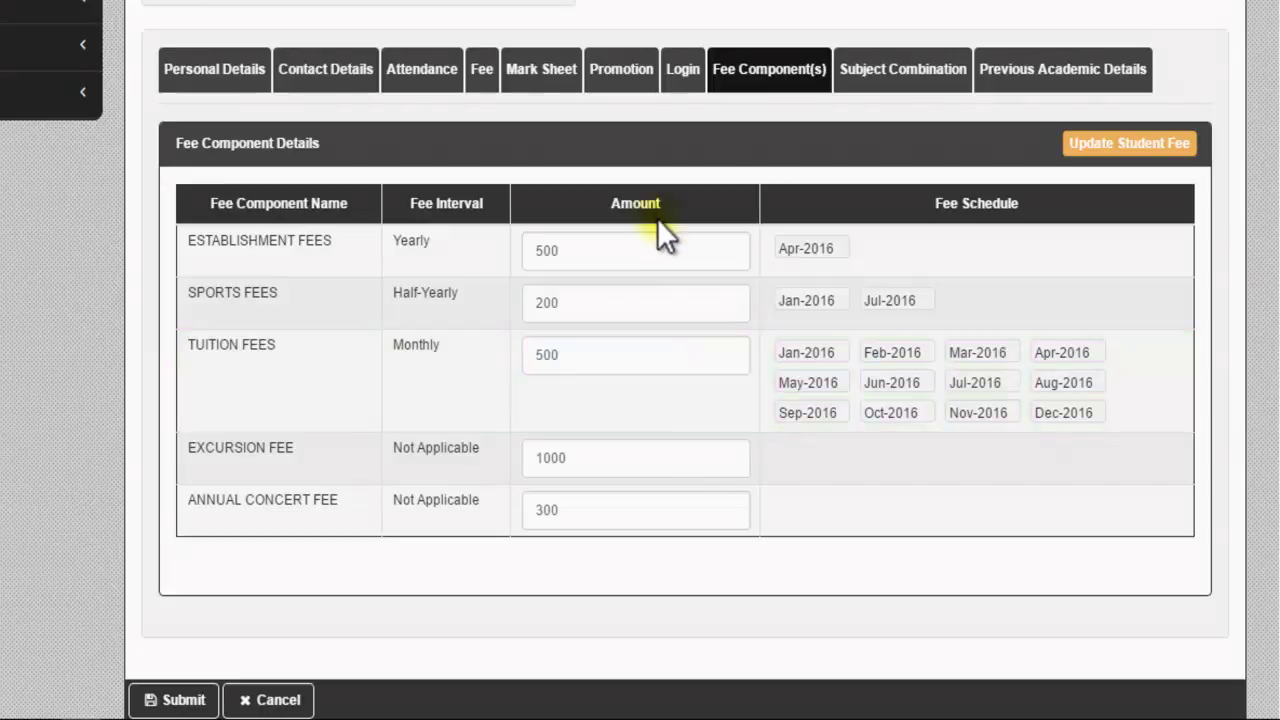
{"action": "scroll", "coordinate": [105, 144], "scroll_direction": "up", "scroll_amount": 2}
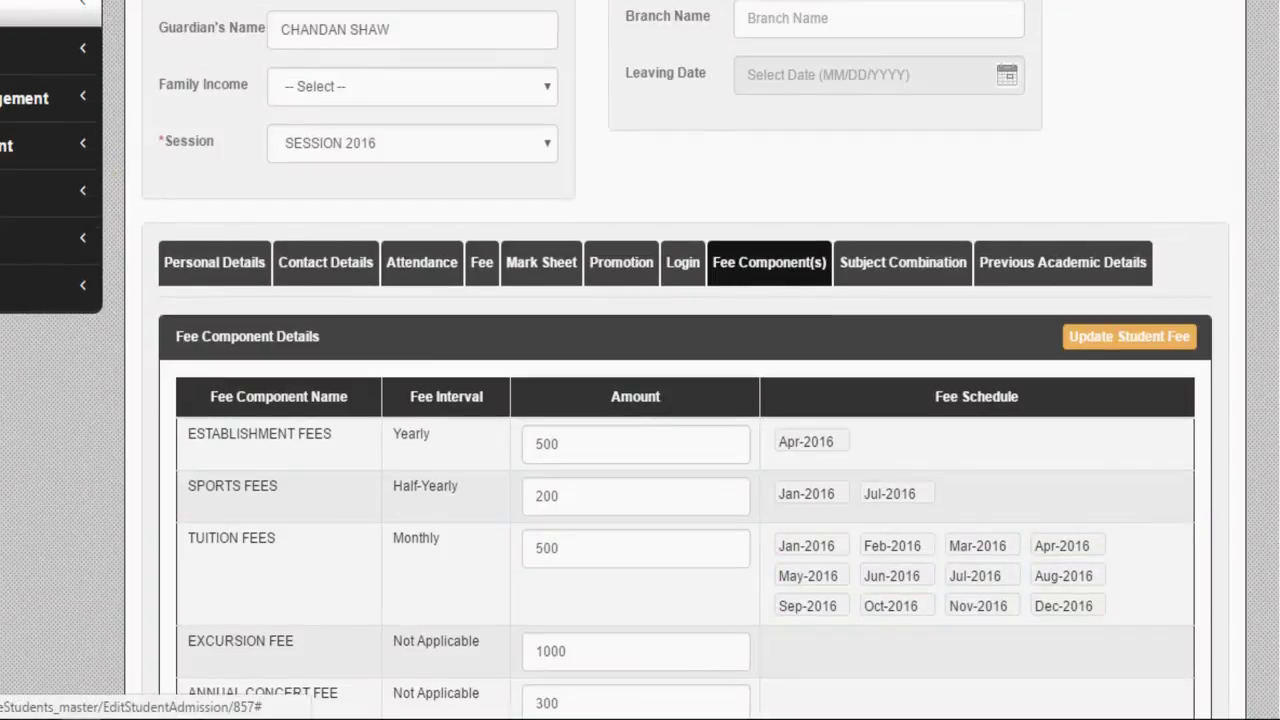
{"action": "left_click", "coordinate": [40, 8]}
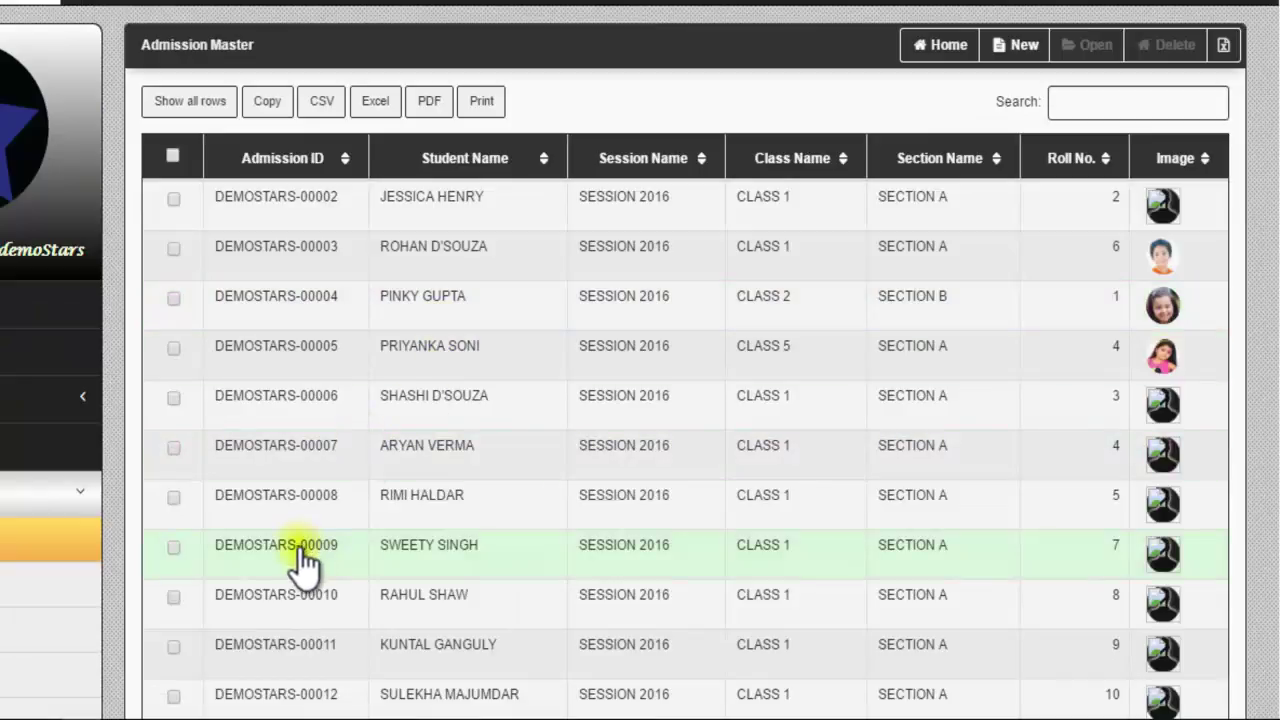
Step: Reopen the CLASS 1 roll-number-8 student's admission record from the Admission Master list
{"action": "left_click", "coordinate": [174, 597]}
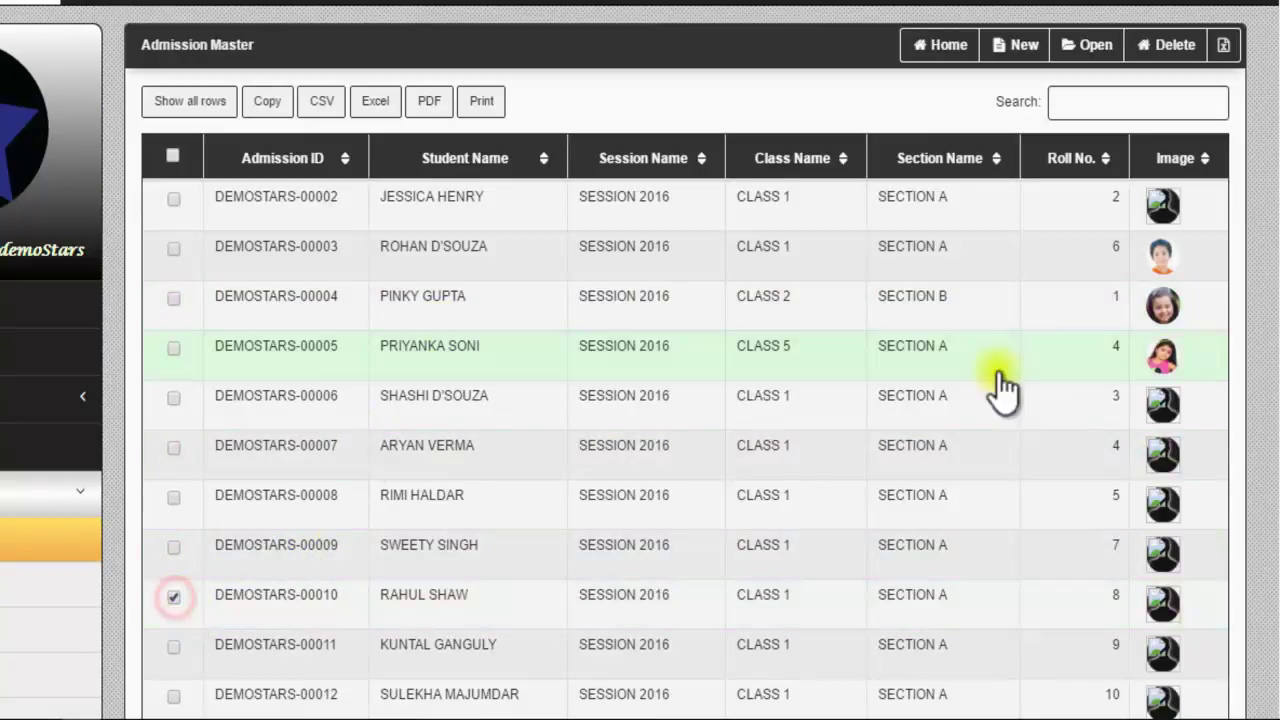
{"action": "left_click", "coordinate": [1097, 42]}
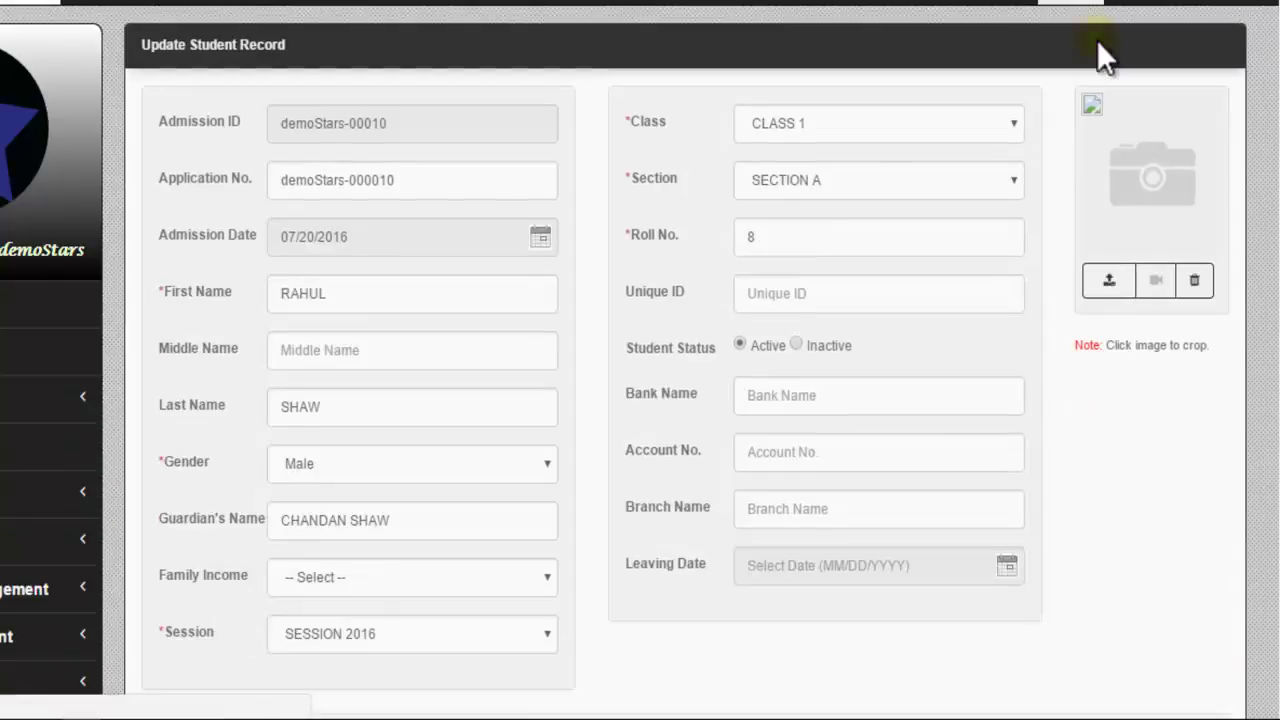
{"action": "scroll", "coordinate": [755, 400], "scroll_direction": "down", "scroll_amount": 7}
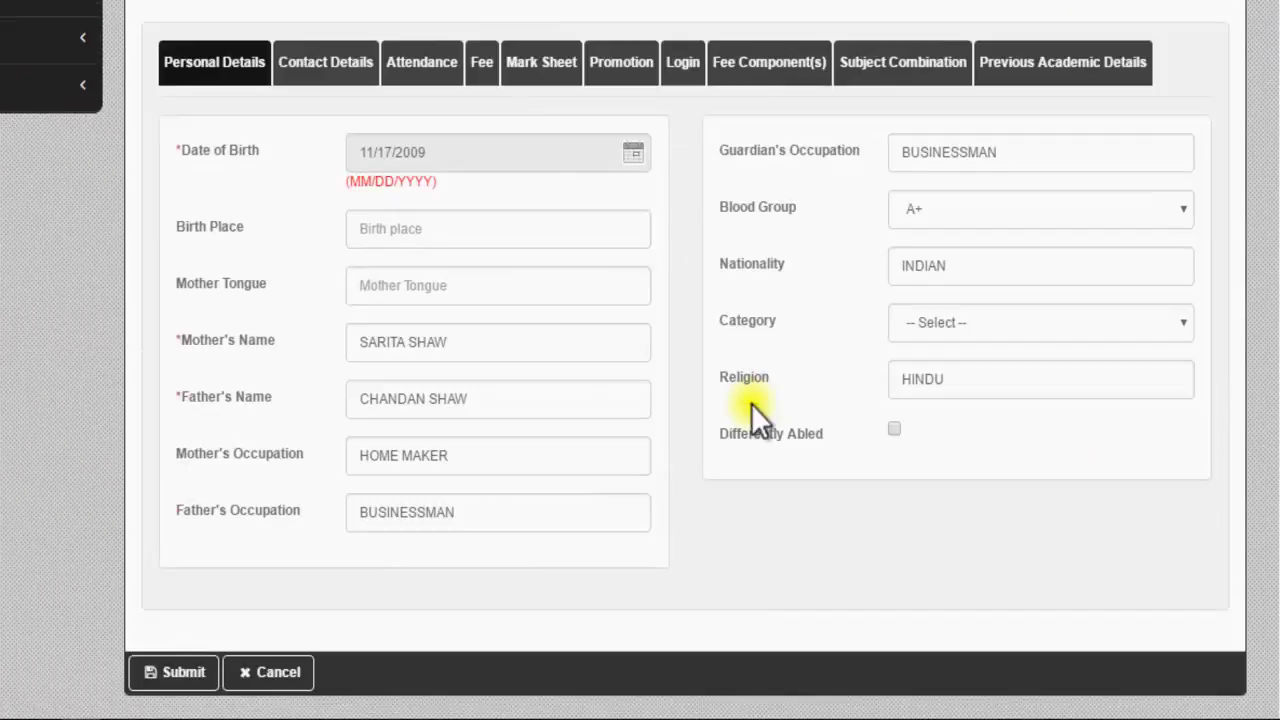
Step: Show the student's fee components and change the TUITION FEES amount to 450
{"action": "left_click", "coordinate": [756, 66]}
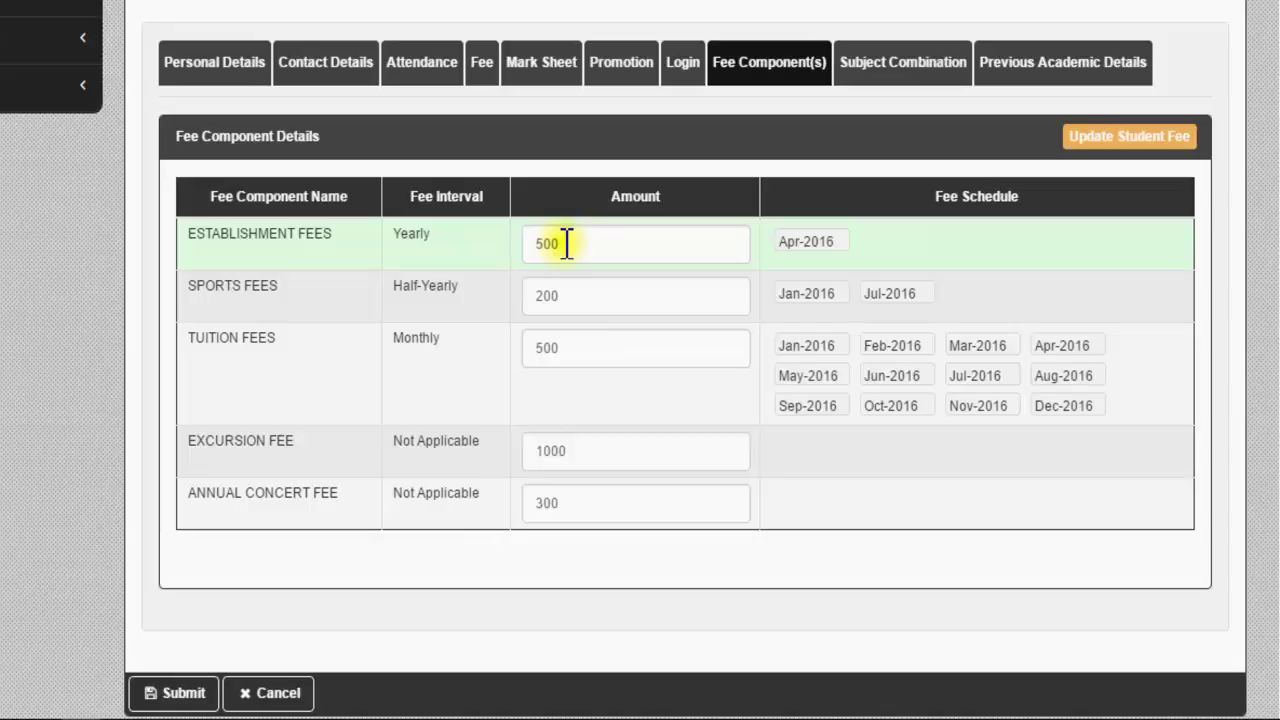
{"action": "left_click", "coordinate": [567, 347]}
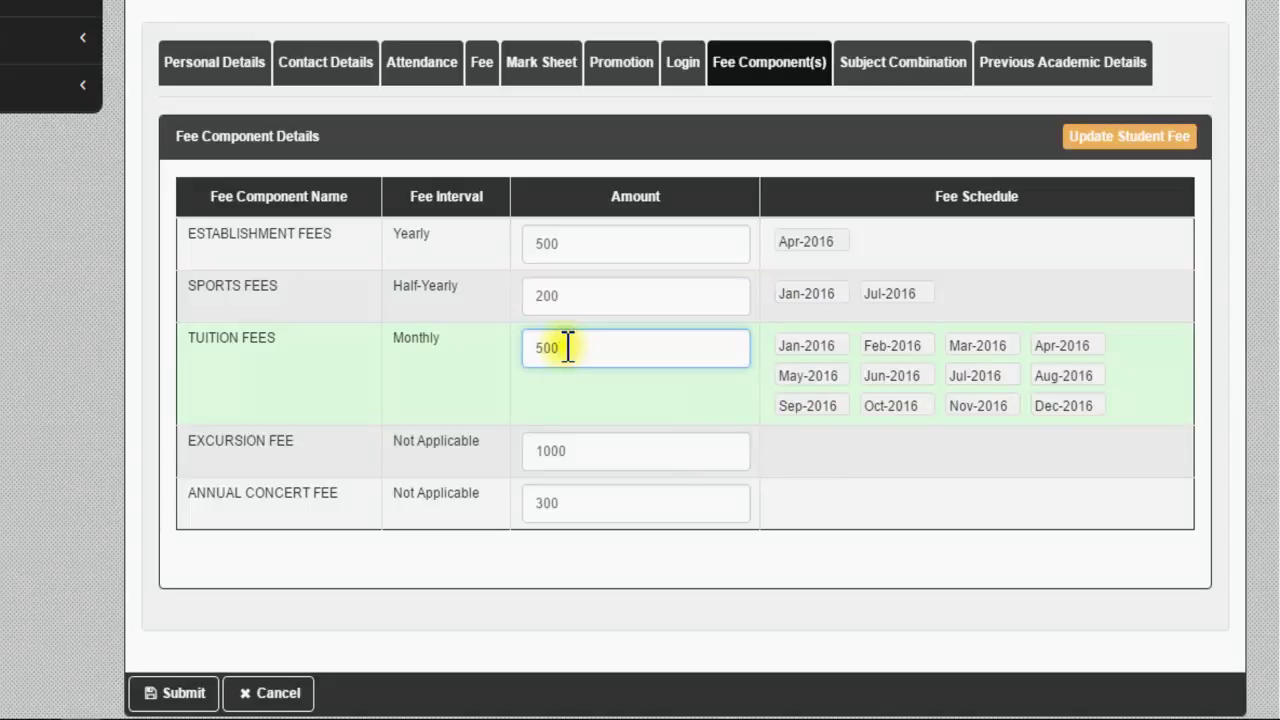
{"action": "left_click", "coordinate": [545, 347]}
{"action": "key", "text": "BackSpace"}
{"action": "key", "text": "Delete"}
{"action": "type", "text": "45"}
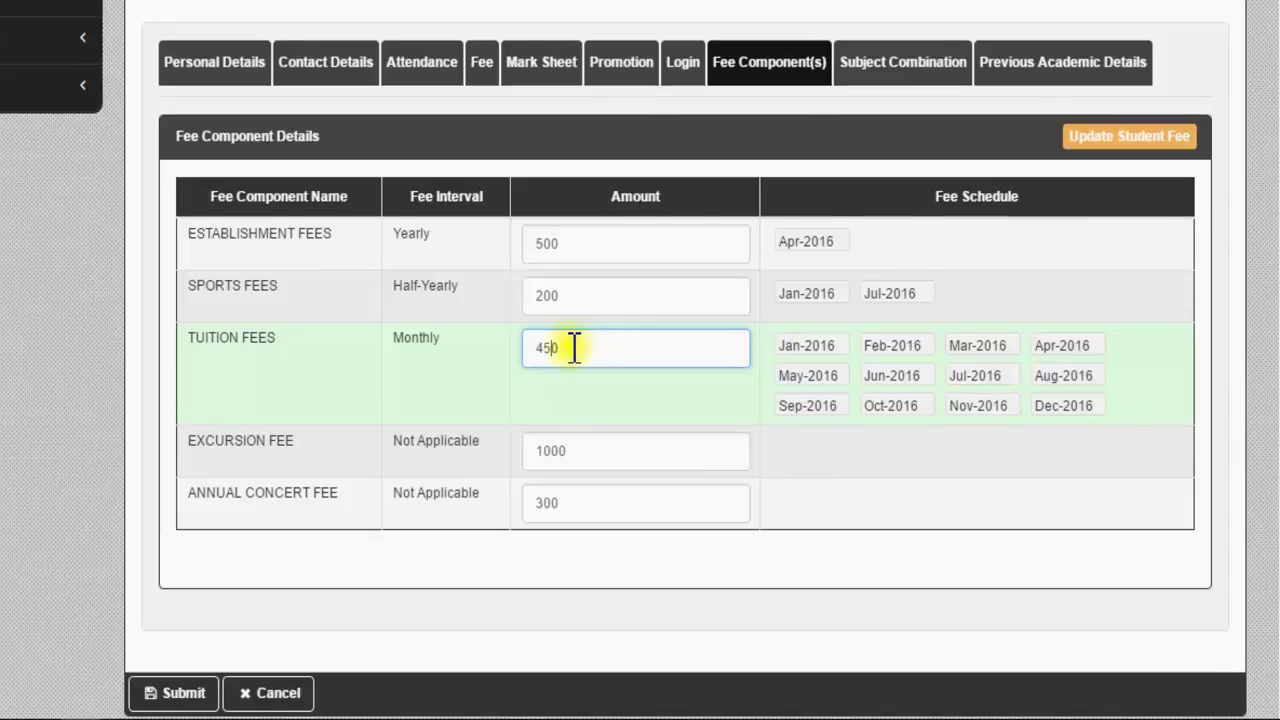
{"action": "scroll", "coordinate": [573, 347], "scroll_direction": "up", "scroll_amount": 4}
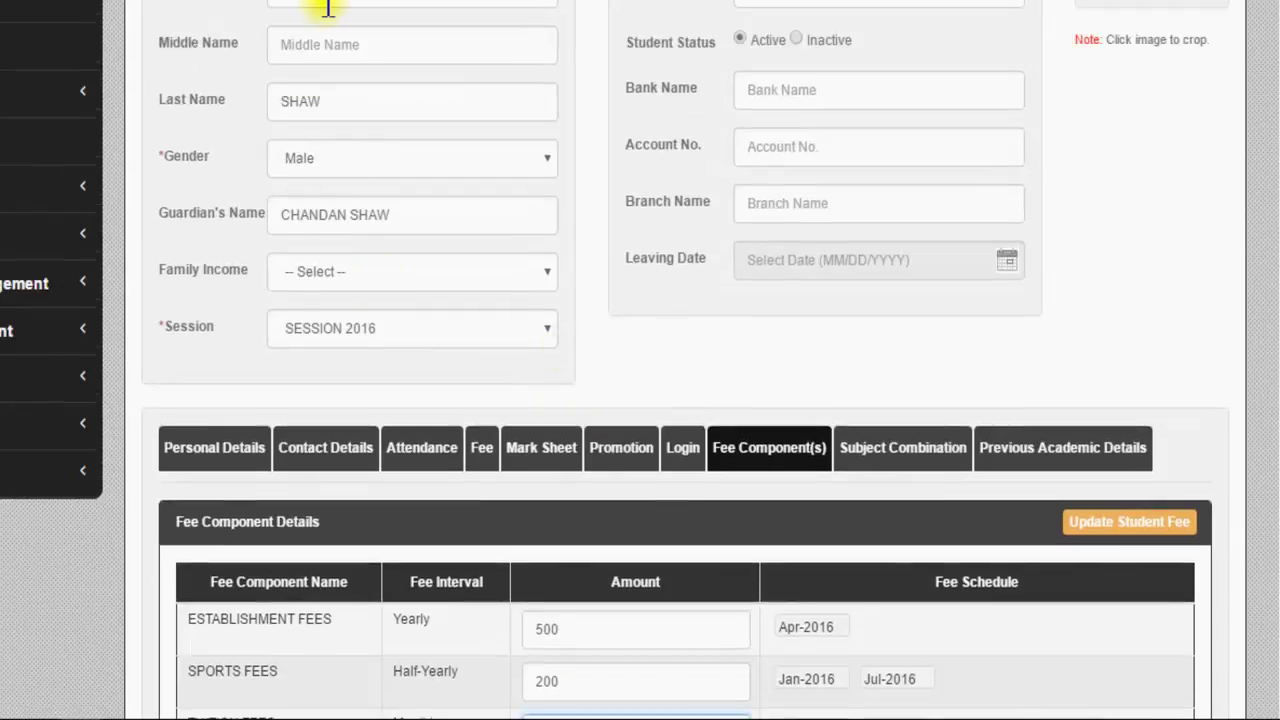
{"action": "scroll", "coordinate": [503, 282], "scroll_direction": "down", "scroll_amount": 4}
Step: Save the fees with 1000 excursion and 300 annual concert fee, then submit the record
{"action": "scroll", "coordinate": [503, 290], "scroll_direction": "down", "scroll_amount": 1}
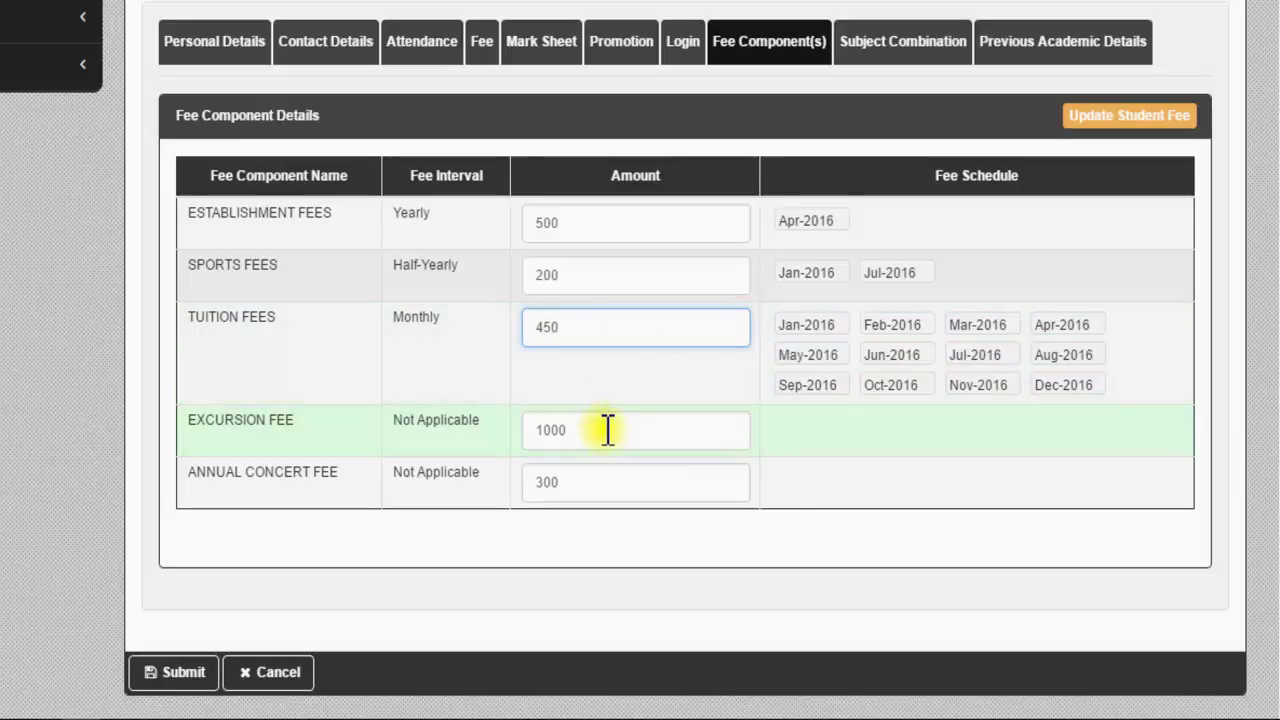
{"action": "left_click", "coordinate": [1132, 116]}
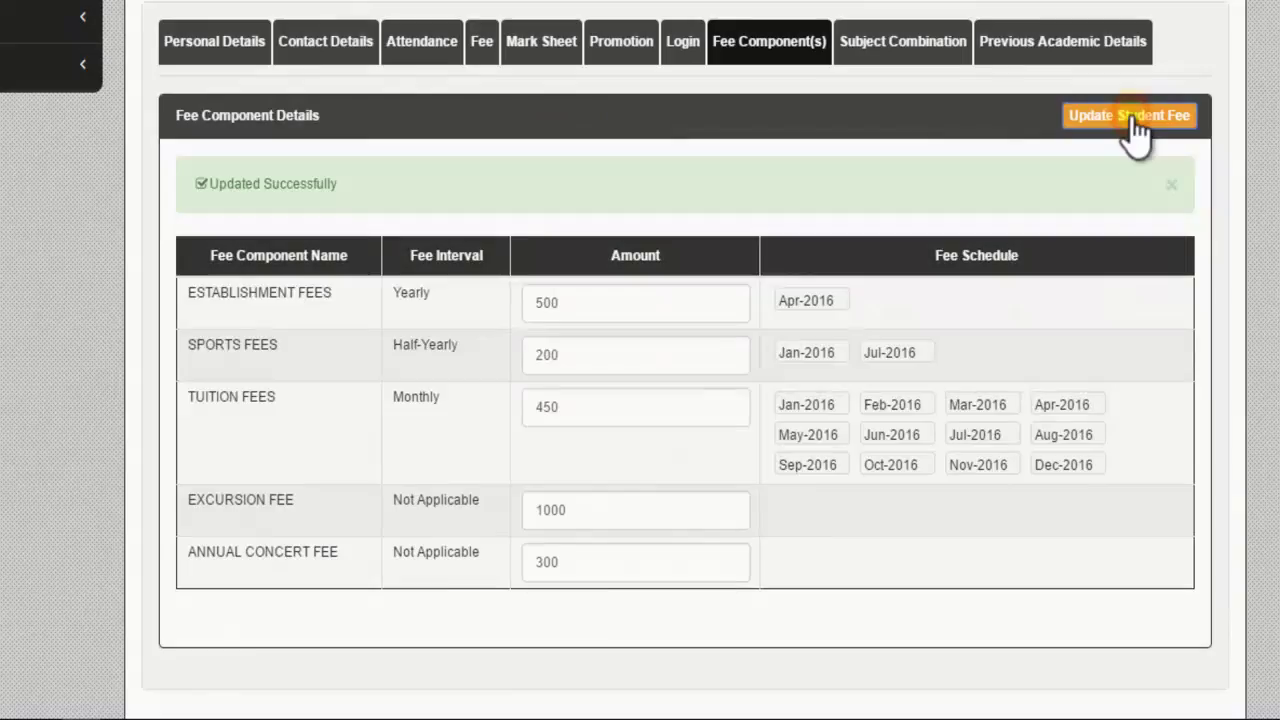
{"action": "scroll", "coordinate": [420, 425], "scroll_direction": "down", "scroll_amount": 1}
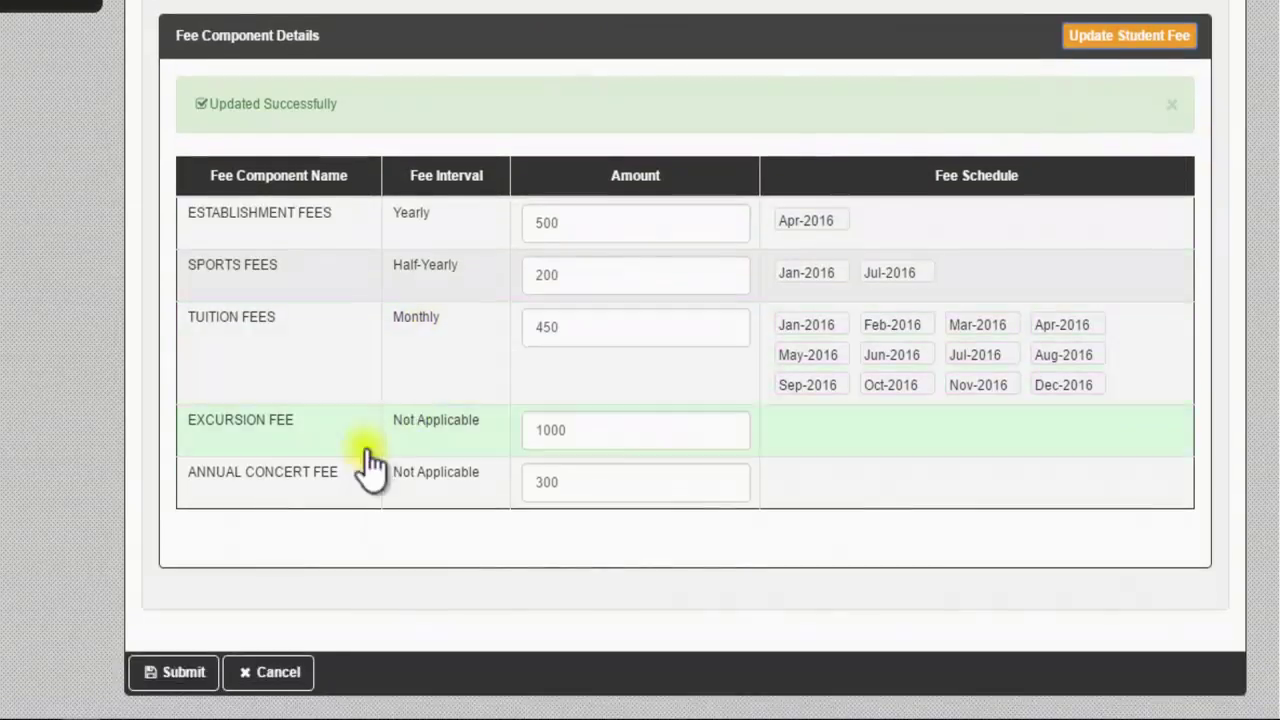
{"action": "left_click", "coordinate": [184, 676]}
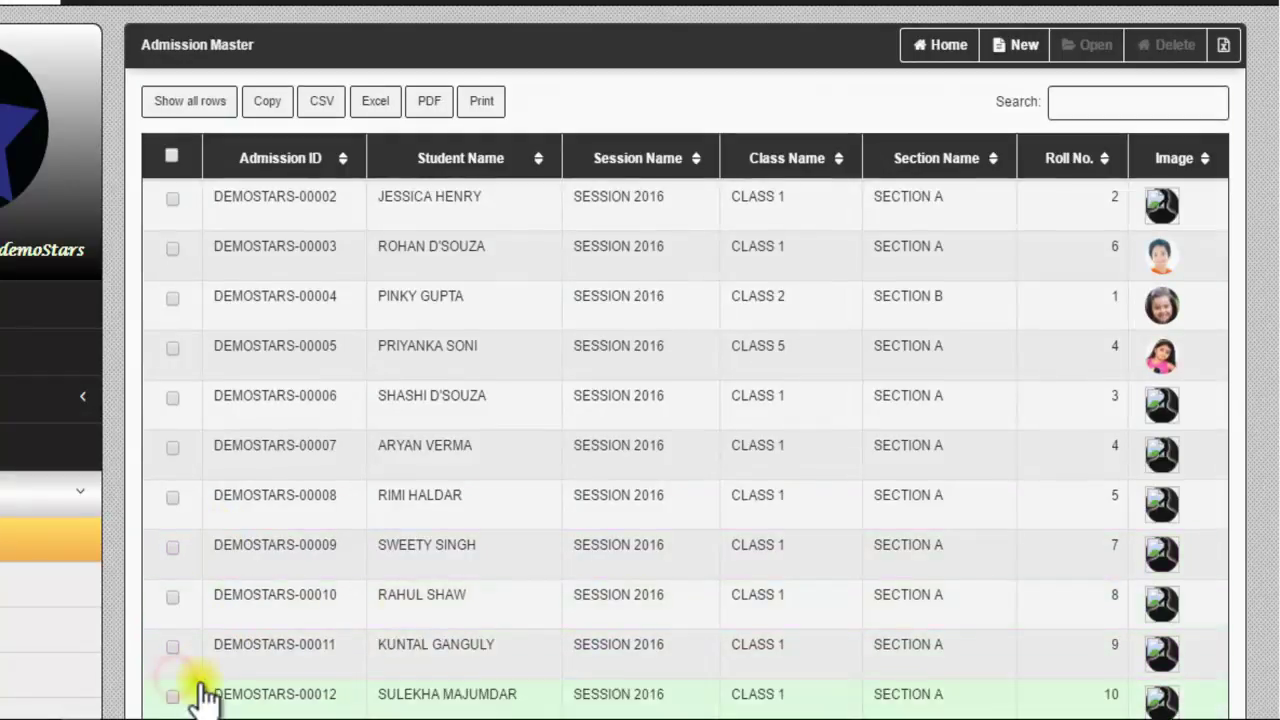
Step: Reopen the student's record at the Subject Combination tab
{"action": "left_click", "coordinate": [172, 597]}
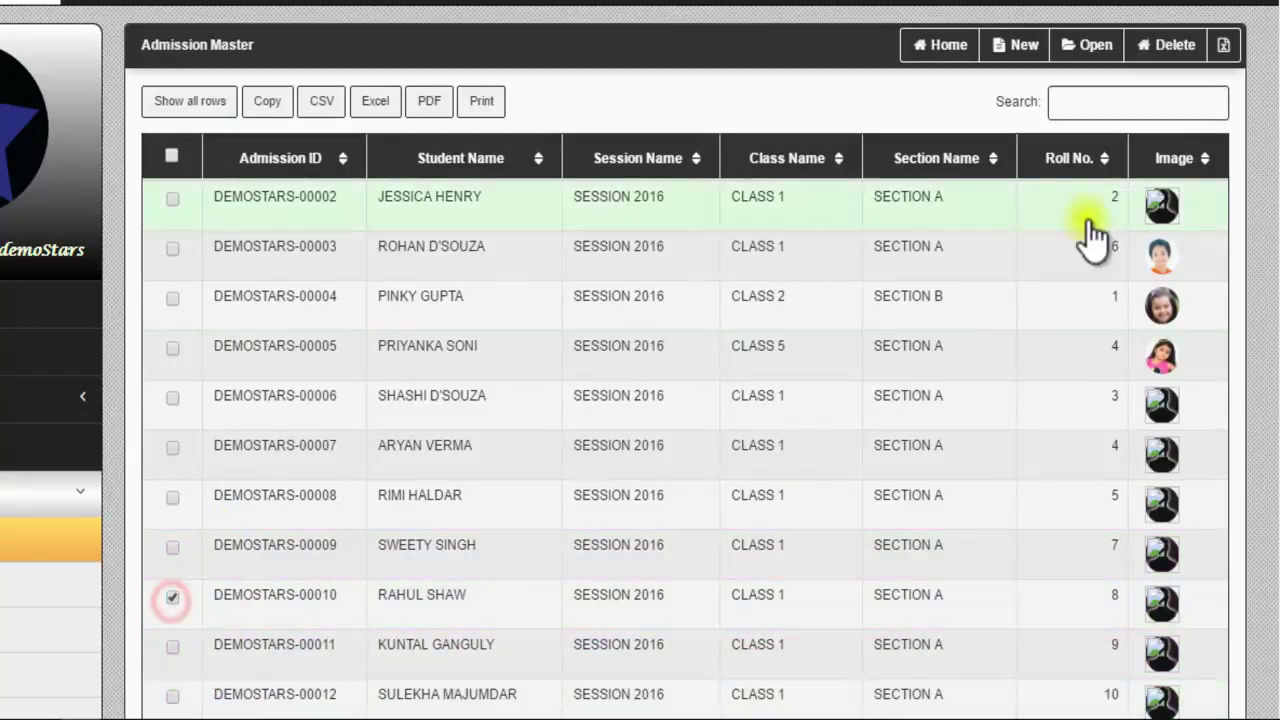
{"action": "left_click", "coordinate": [1090, 45]}
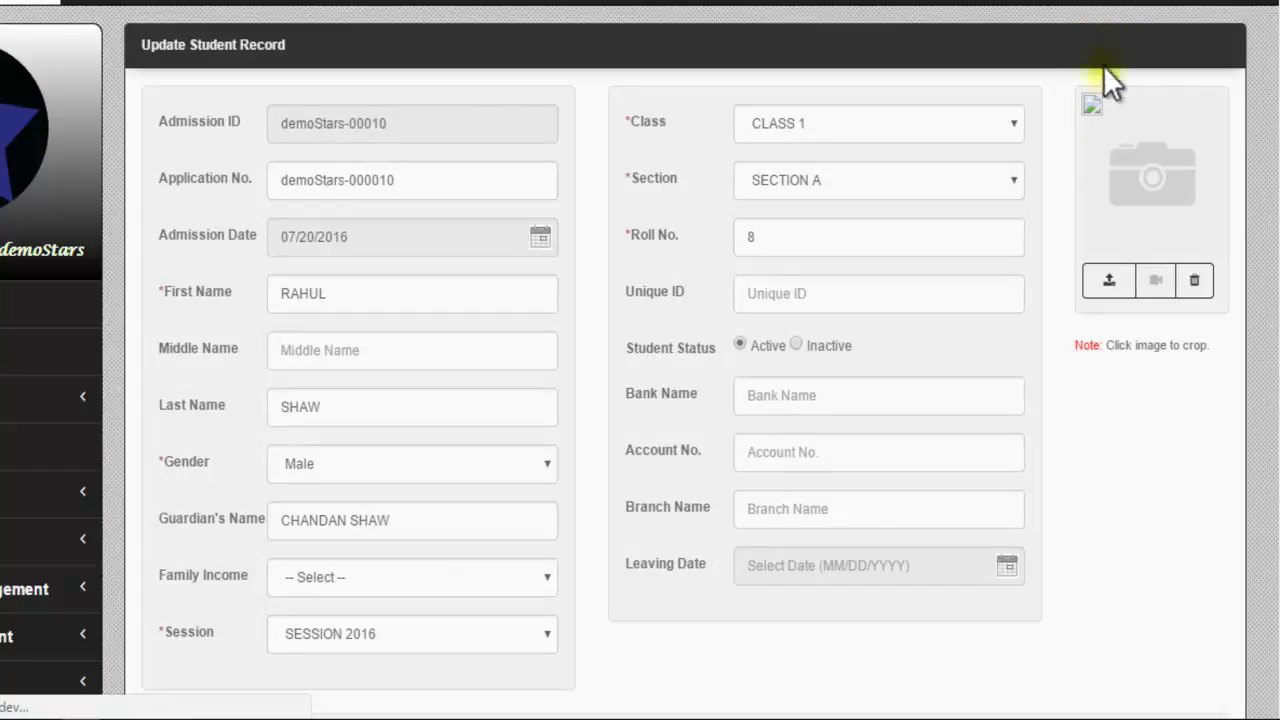
{"action": "scroll", "coordinate": [1085, 314], "scroll_direction": "down", "scroll_amount": 8}
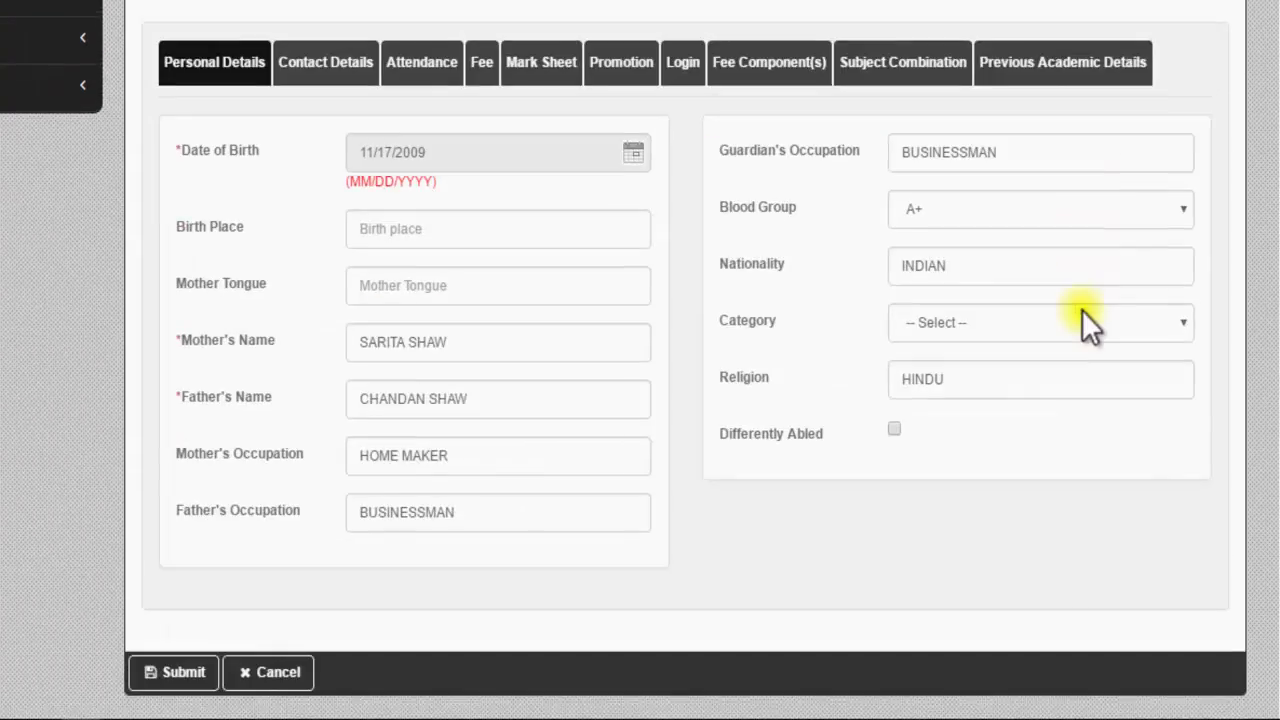
{"action": "left_click", "coordinate": [898, 64]}
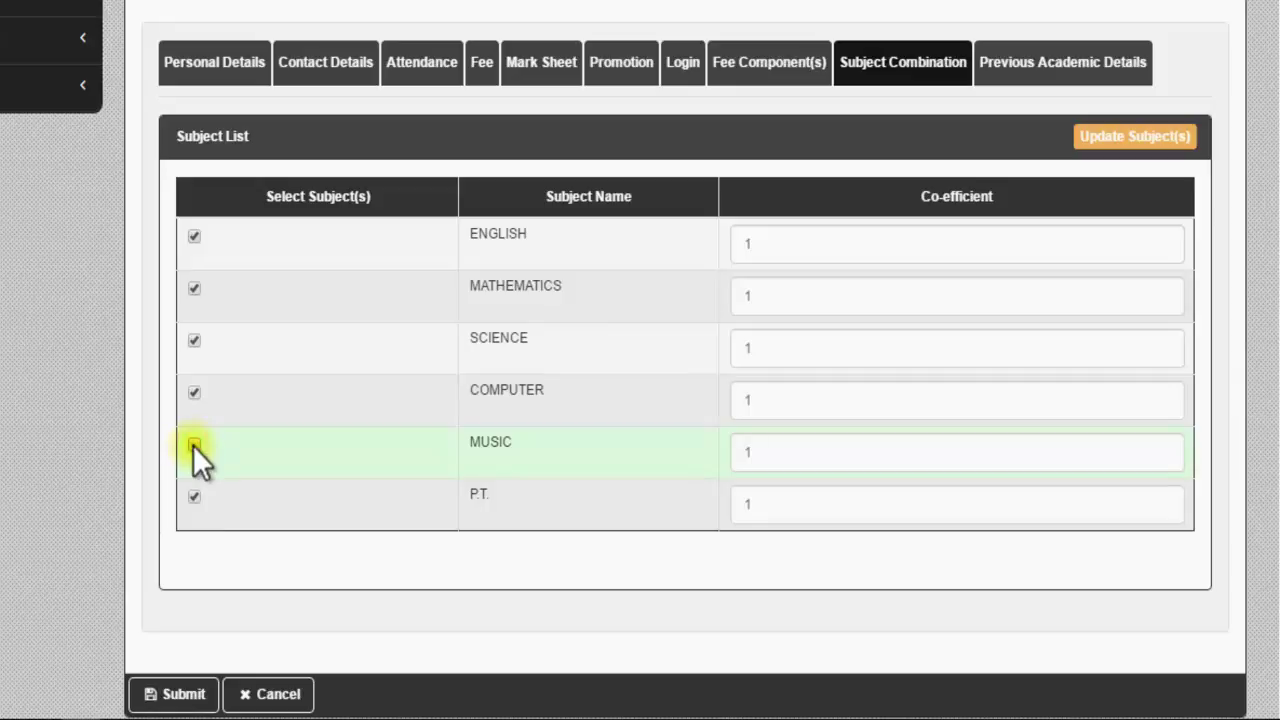
Step: Uncheck MUSIC, update the subjects and submit the record
{"action": "left_click", "coordinate": [193, 445]}
{"action": "left_click", "coordinate": [201, 698]}
{"action": "left_click", "coordinate": [1121, 140]}
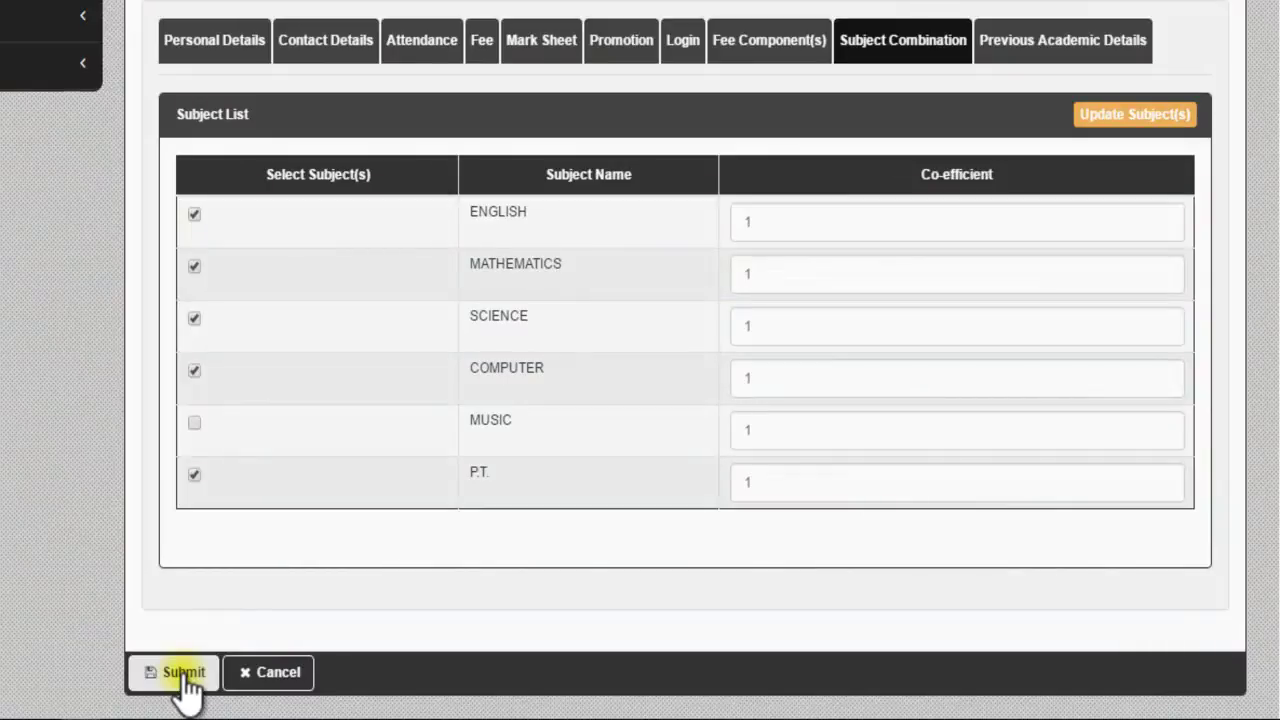
{"action": "left_click", "coordinate": [184, 672]}
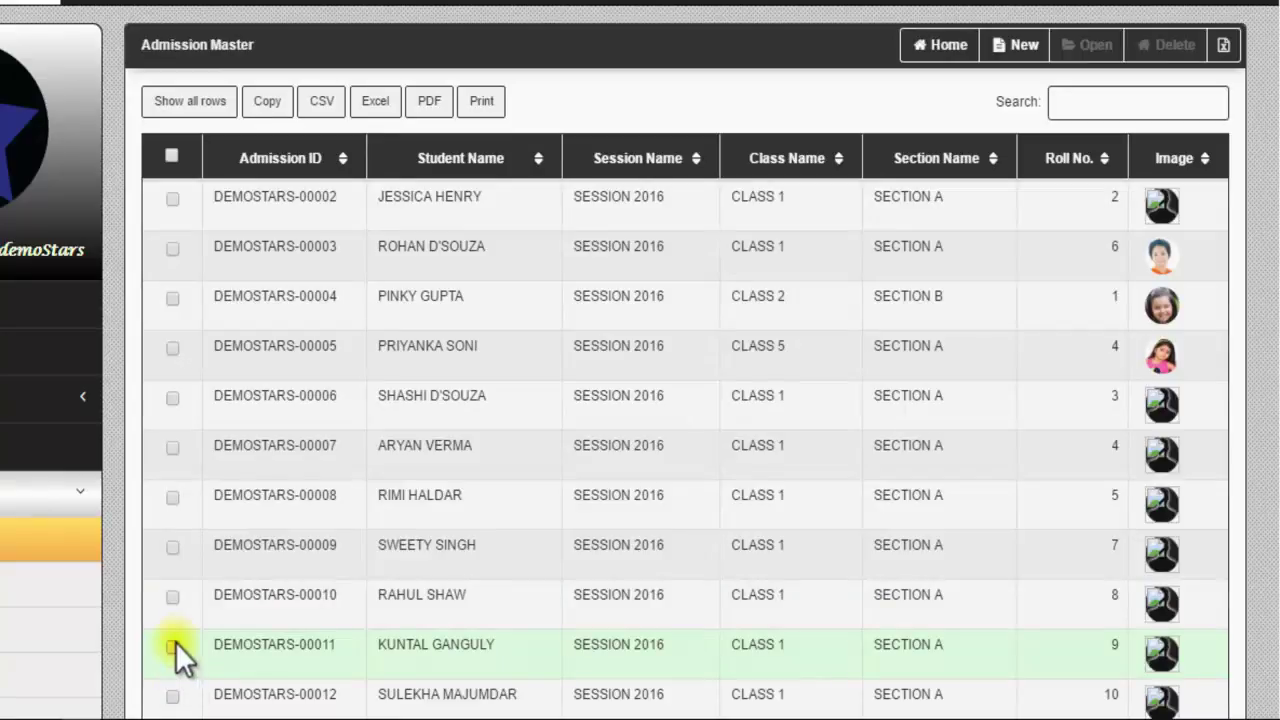
Step: Reopen the roll-8 student's record on the empty Previous Academic Details tab
{"action": "left_click", "coordinate": [171, 597]}
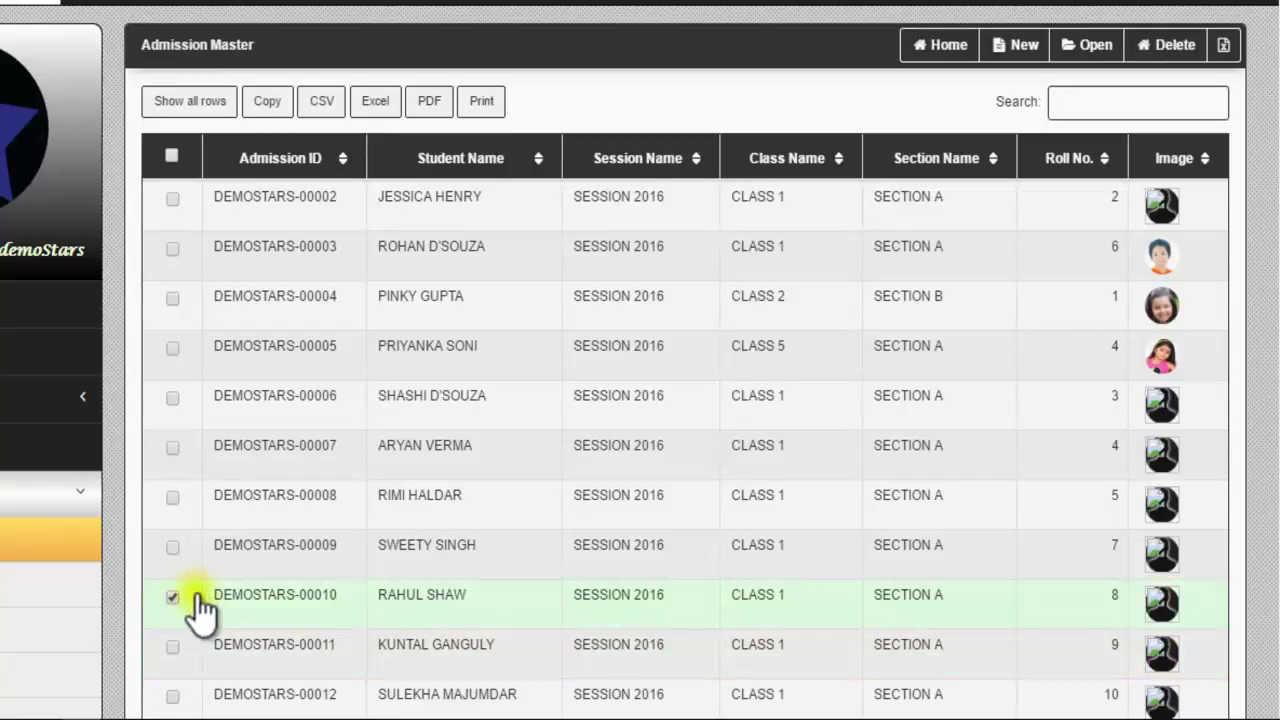
{"action": "left_click", "coordinate": [1095, 44]}
{"action": "scroll", "coordinate": [1135, 170], "scroll_direction": "down", "scroll_amount": 6}
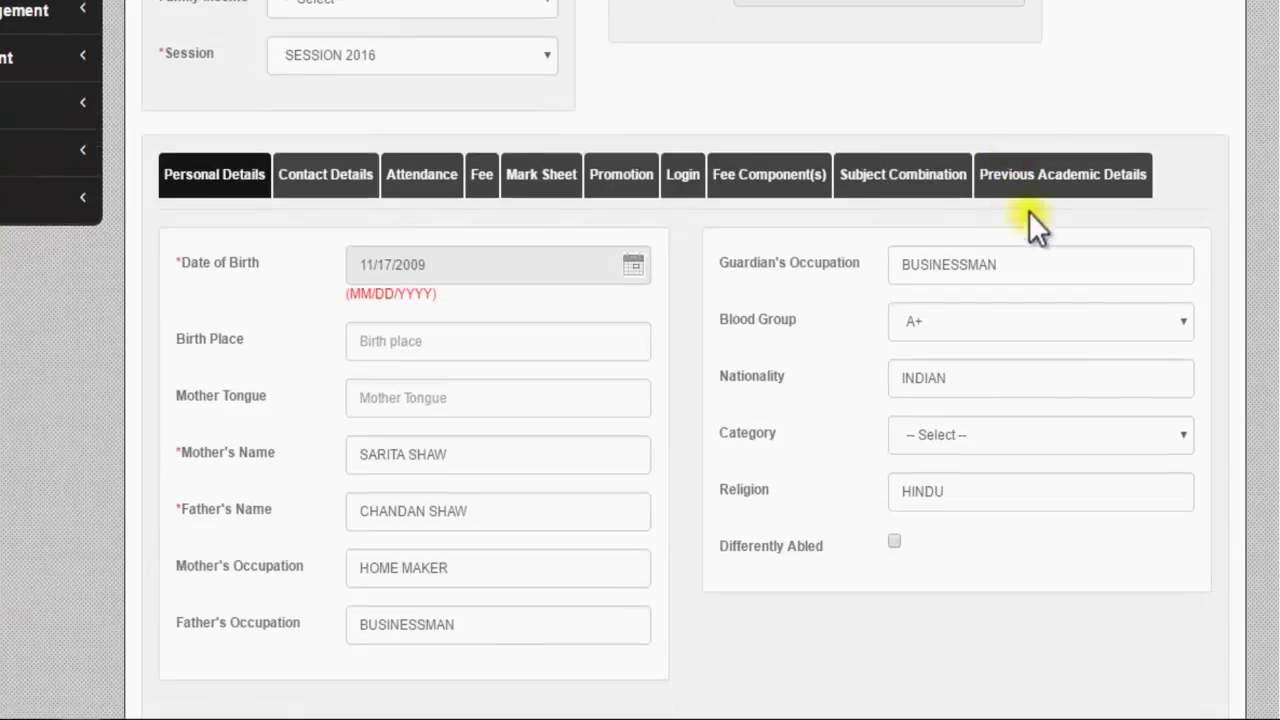
{"action": "left_click", "coordinate": [1035, 177]}
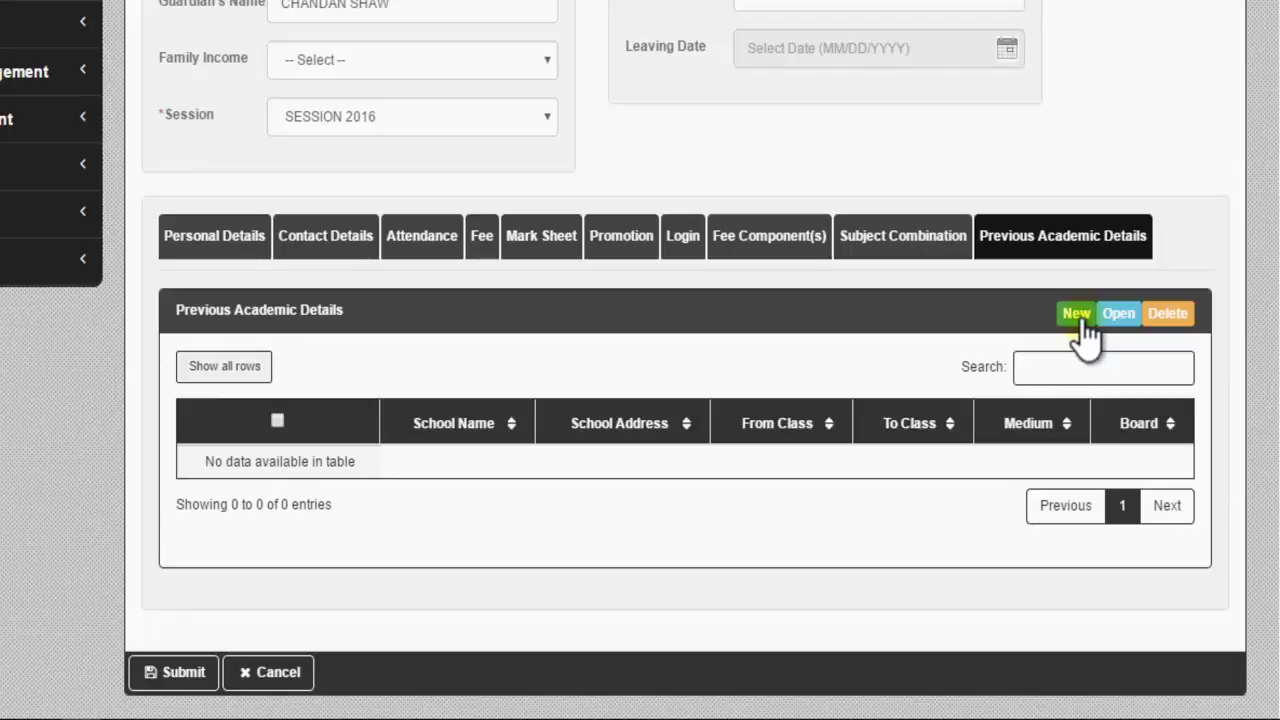
Step: Start a new previous-academic entry and launch the file picker from the document upload row
{"action": "left_click", "coordinate": [1078, 315]}
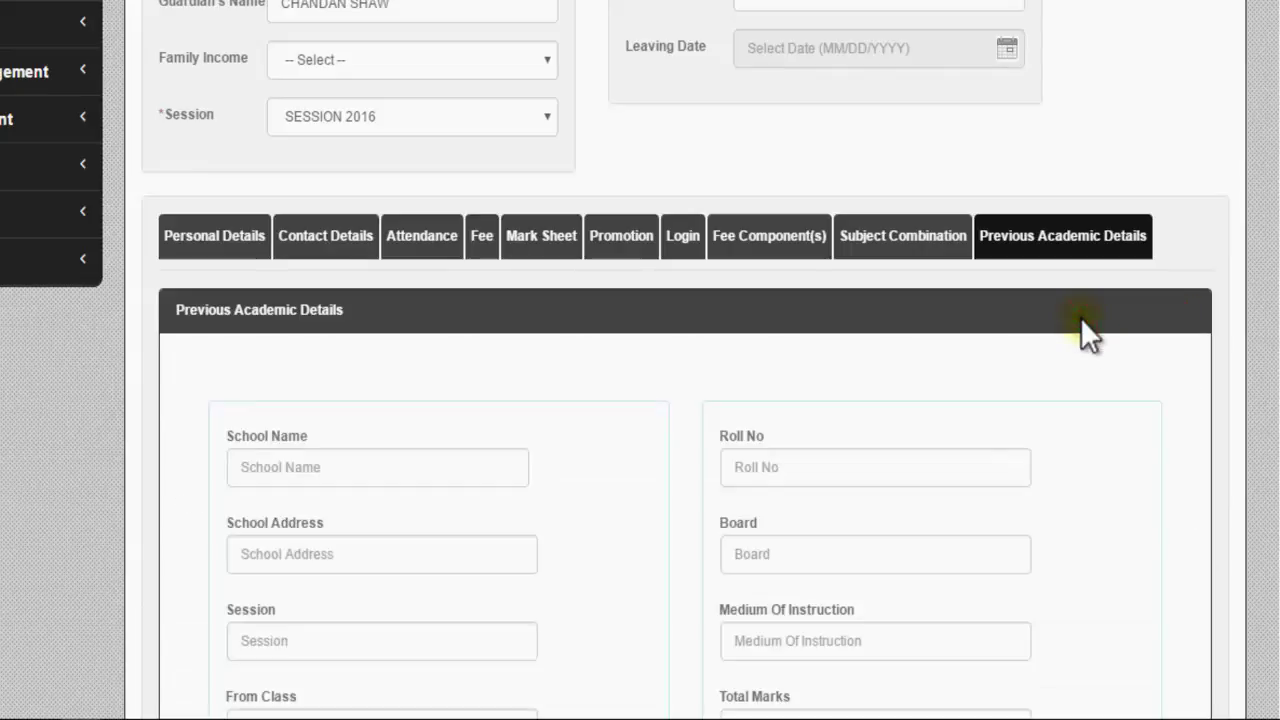
{"action": "scroll", "coordinate": [357, 392], "scroll_direction": "up", "scroll_amount": 2}
{"action": "scroll", "coordinate": [434, 509], "scroll_direction": "down", "scroll_amount": 7}
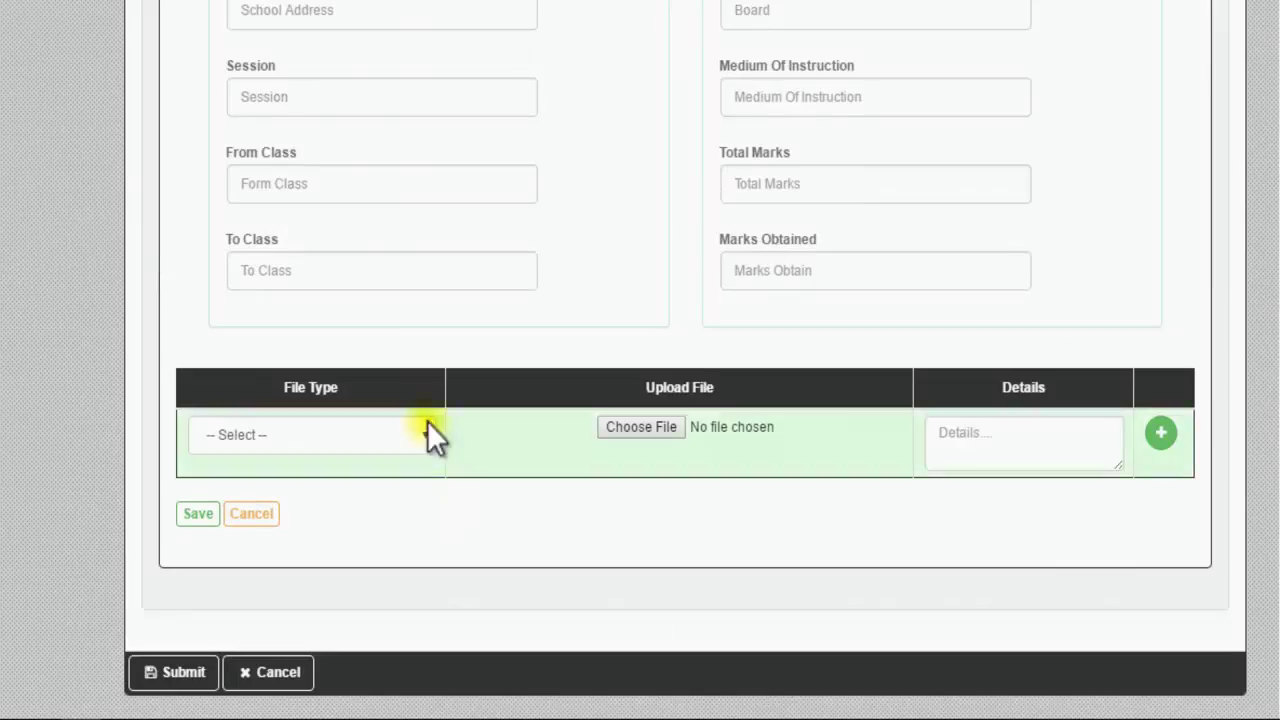
{"action": "scroll", "coordinate": [385, 225], "scroll_direction": "up", "scroll_amount": 2}
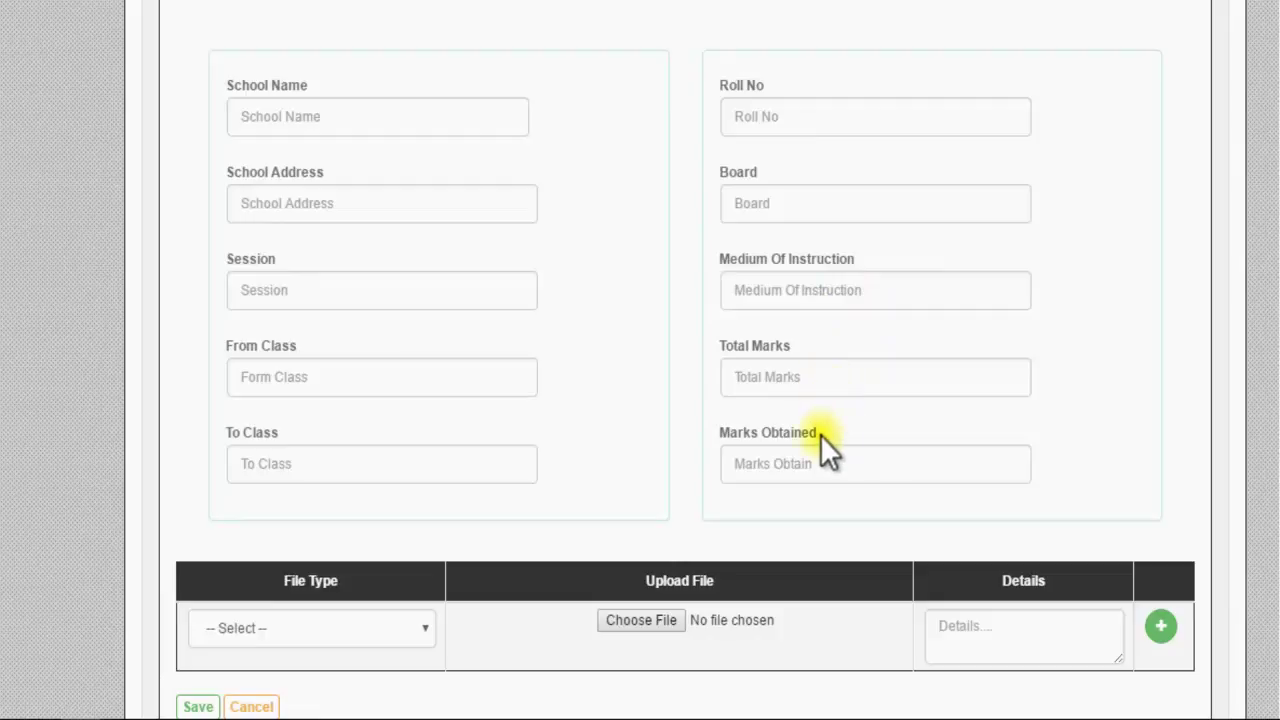
{"action": "scroll", "coordinate": [820, 434], "scroll_direction": "down", "scroll_amount": 2}
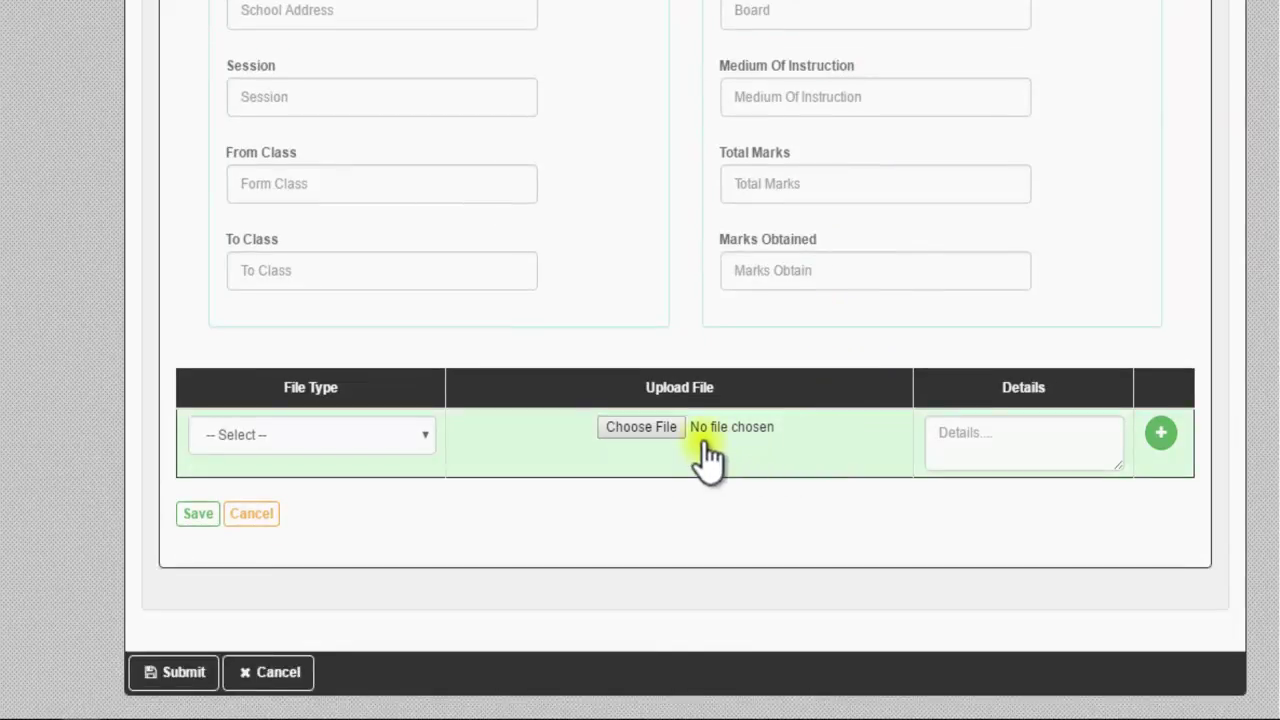
{"action": "left_click", "coordinate": [426, 436]}
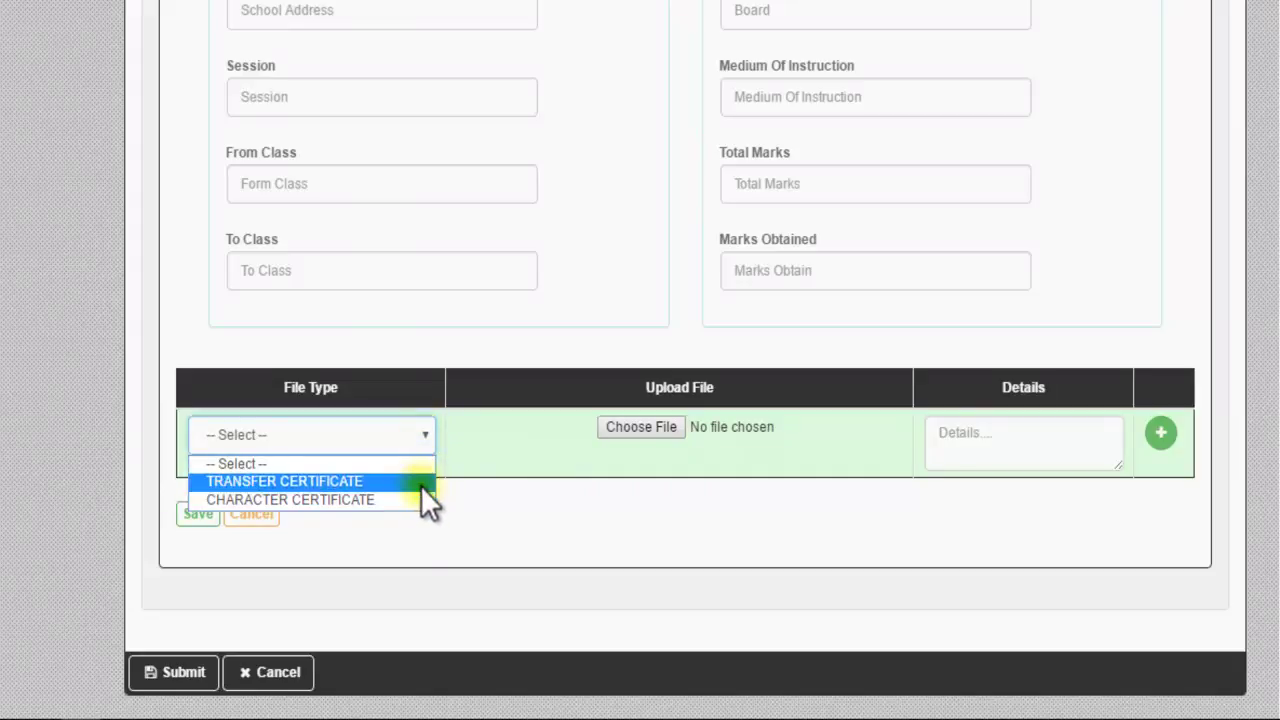
{"action": "left_click", "coordinate": [424, 436]}
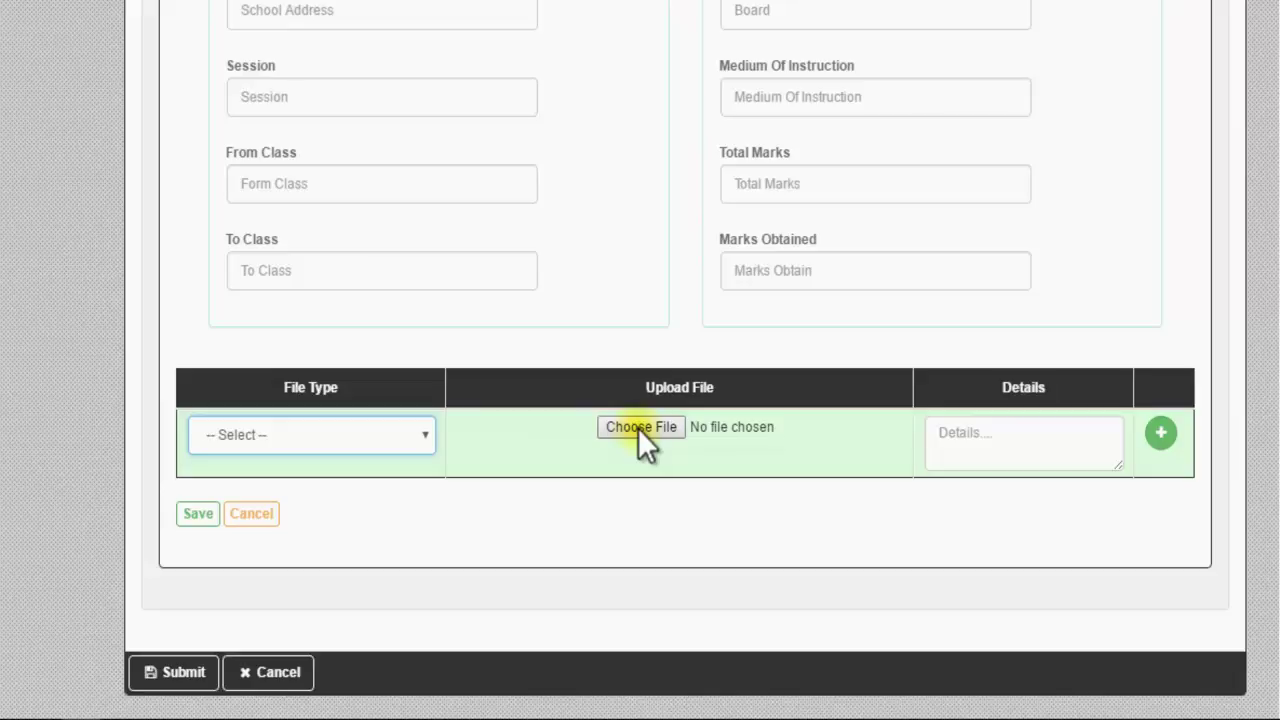
{"action": "left_click", "coordinate": [640, 427]}
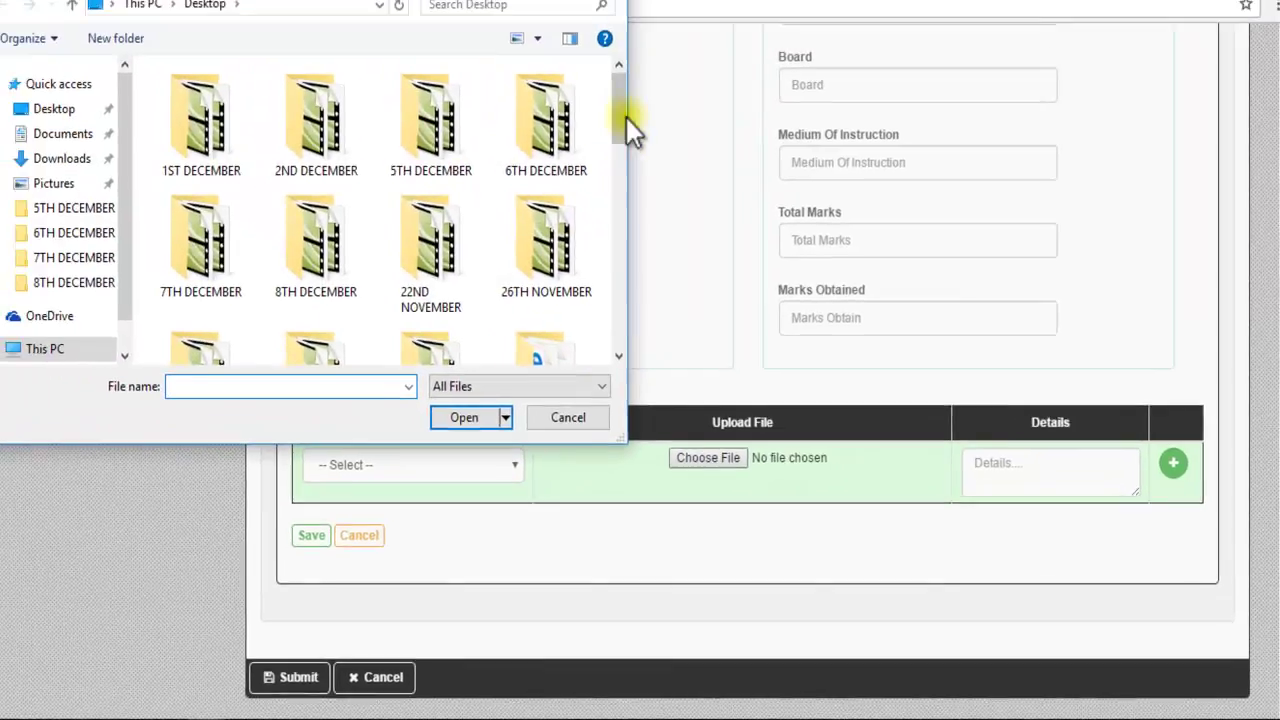
Step: Cancel the file picker and begin filling in the document details
{"action": "left_click_drag", "start_coordinate": [542, 38], "coordinate": [532, 209]}
{"action": "left_click_drag", "start_coordinate": [623, 272], "coordinate": [583, 368]}
{"action": "left_click", "coordinate": [590, 430]}
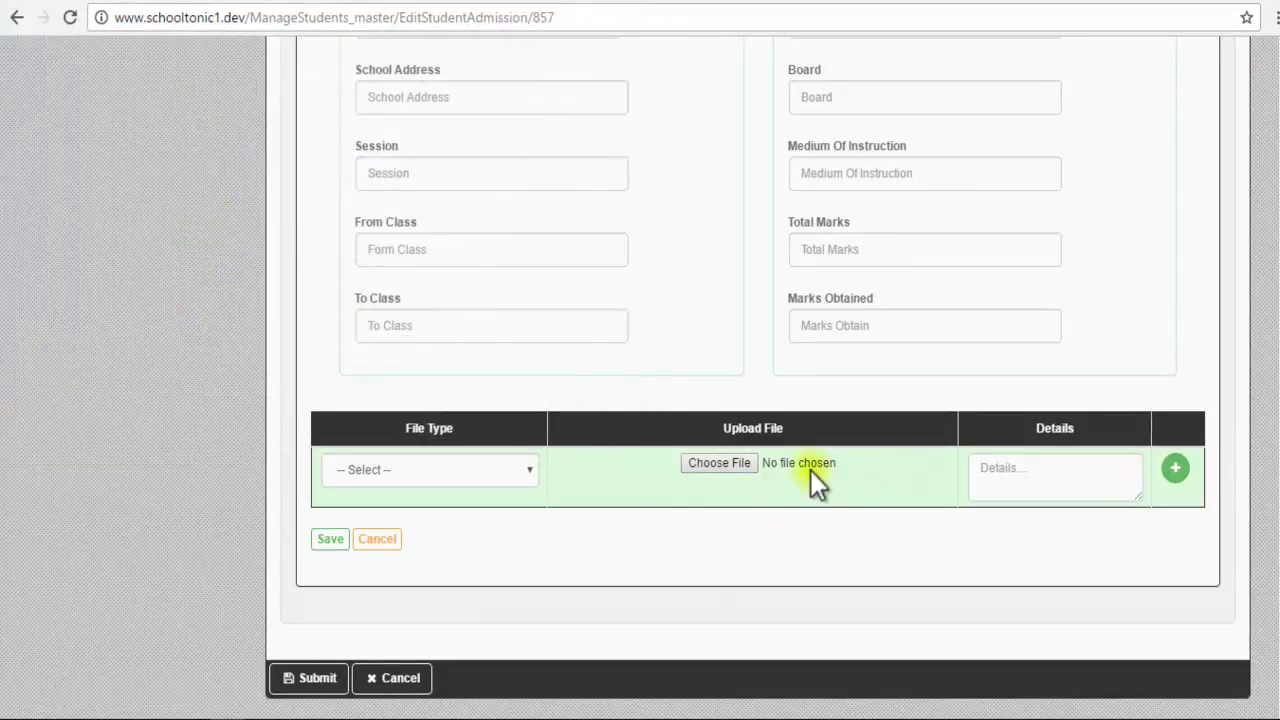
{"action": "left_click", "coordinate": [1046, 477]}
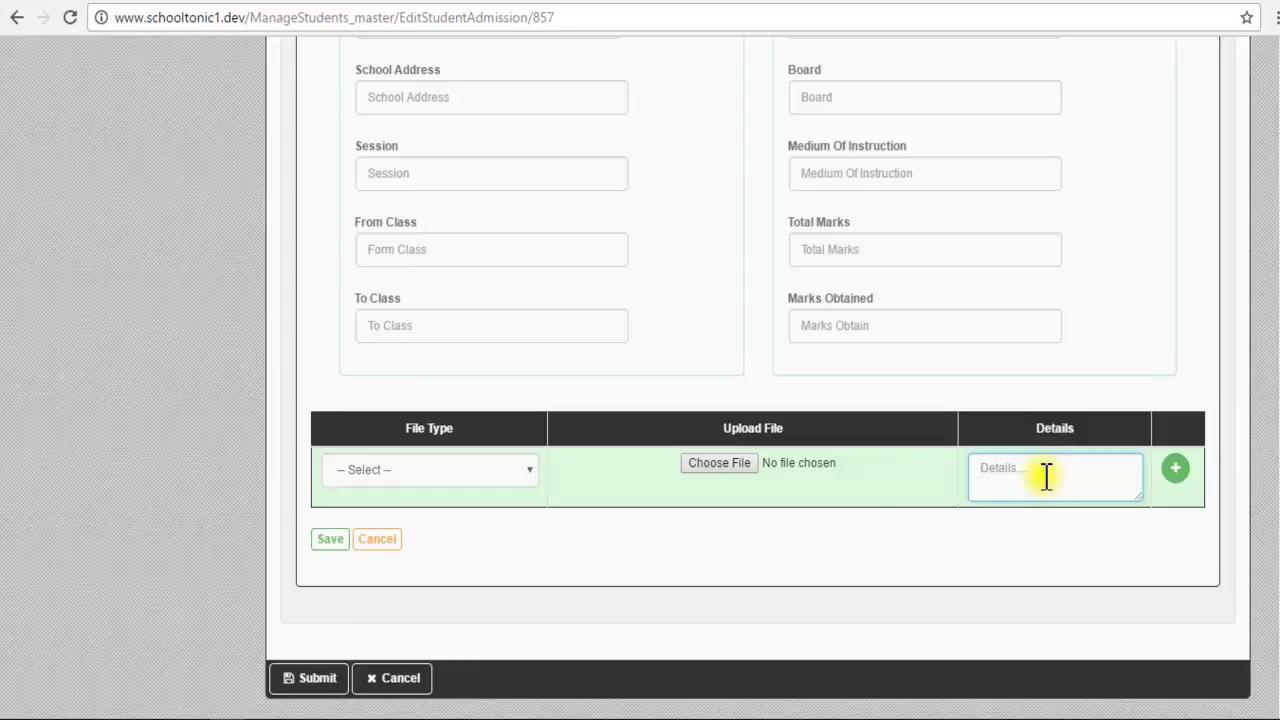
Step: Add a second document row, set types TRANSFER CERTIFICATE and CHARACTER CERTIFICATE, and save
{"action": "left_click", "coordinate": [1175, 469]}
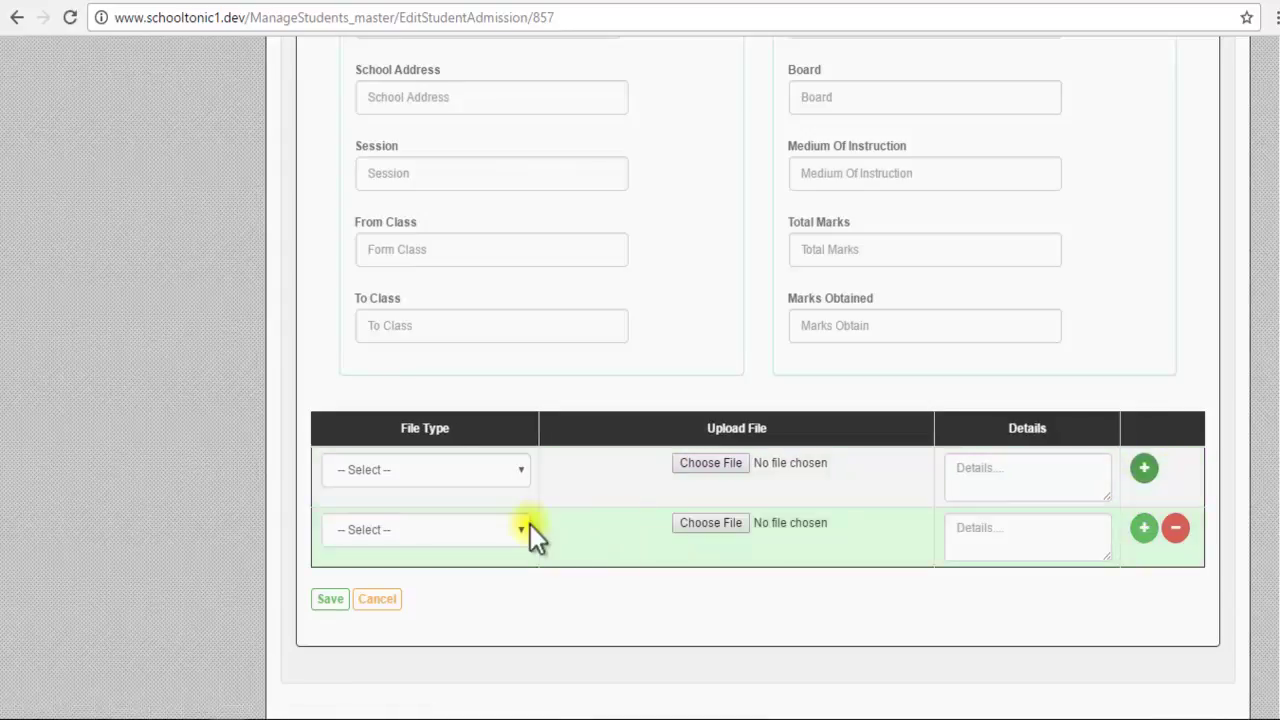
{"action": "left_click", "coordinate": [518, 471]}
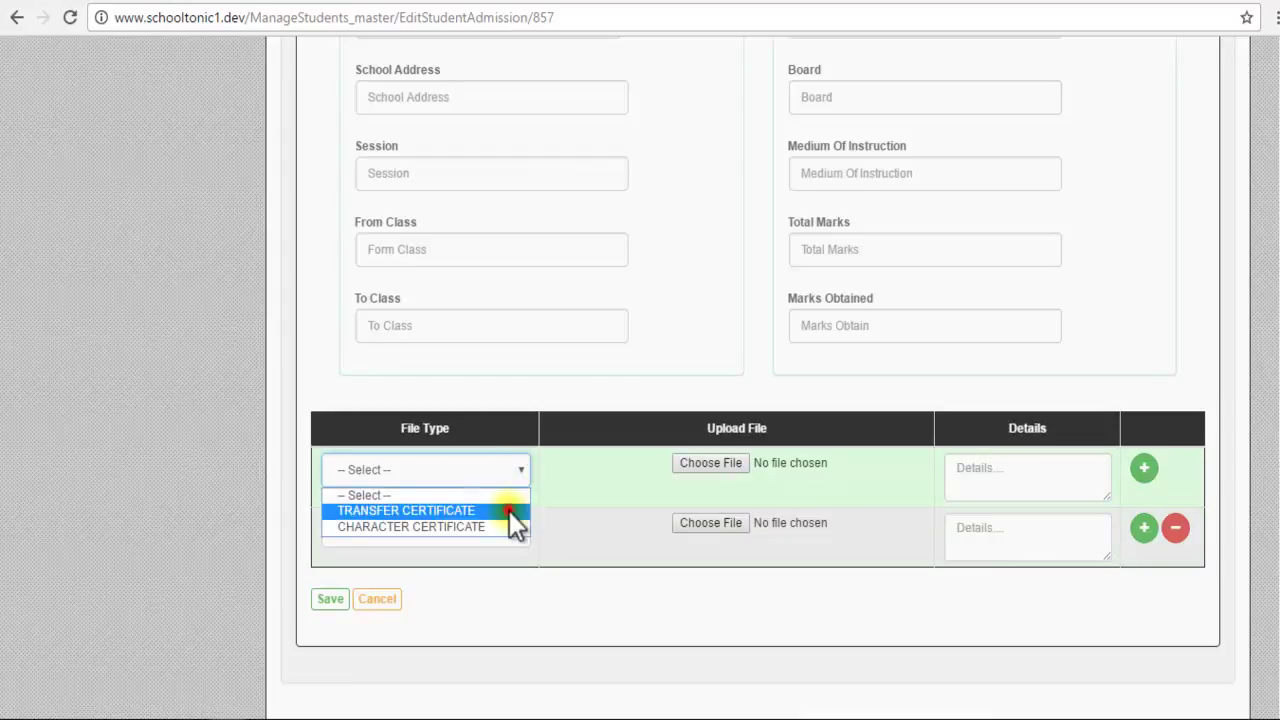
{"action": "left_click", "coordinate": [509, 511]}
{"action": "left_click", "coordinate": [521, 530]}
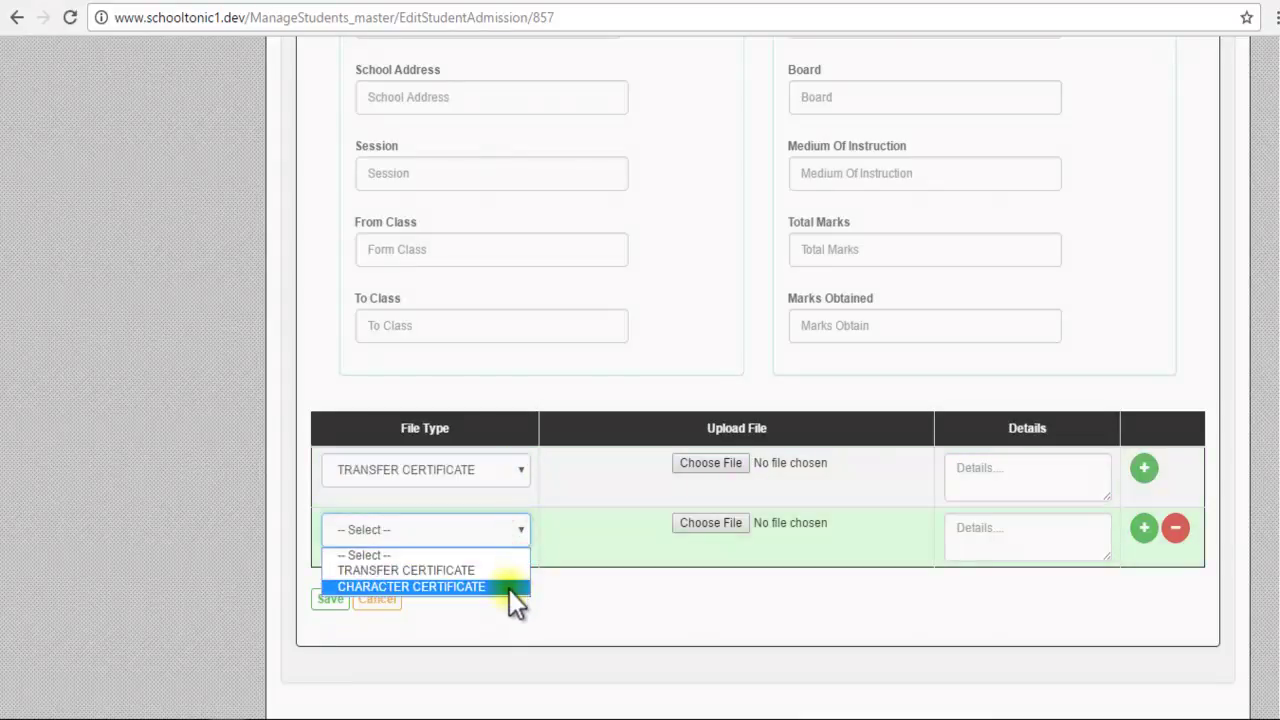
{"action": "left_click", "coordinate": [509, 587]}
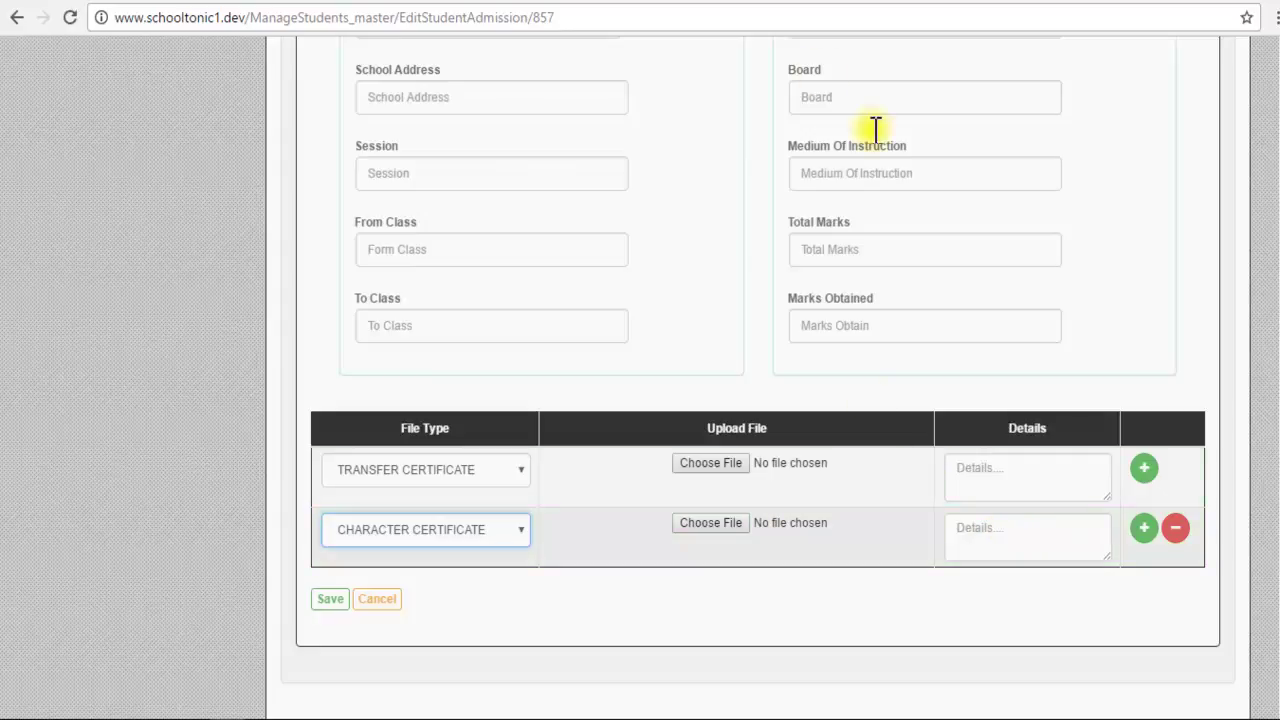
{"action": "left_click", "coordinate": [331, 600]}
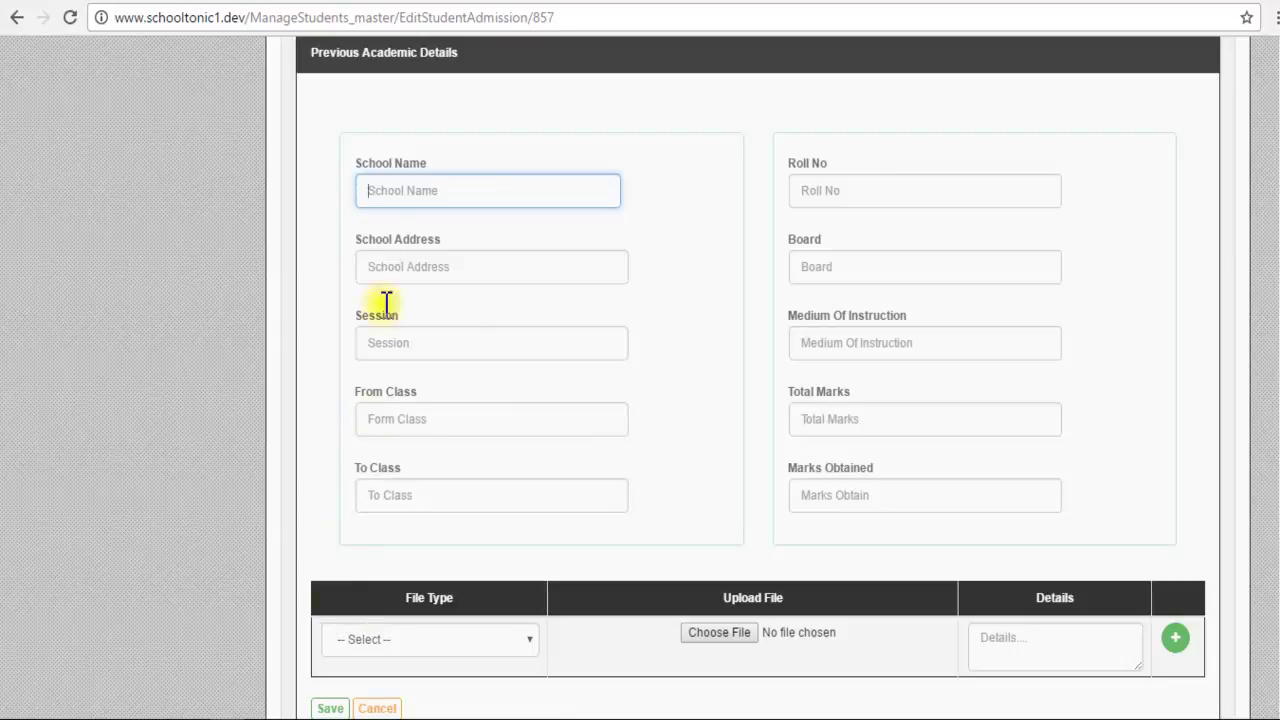
Step: Enter ST AUGUSTINE'S DAY SCHOOL, SHYAMNAGAR, session 1993, classes L.K.G. to X
{"action": "type", "text": "ST"}
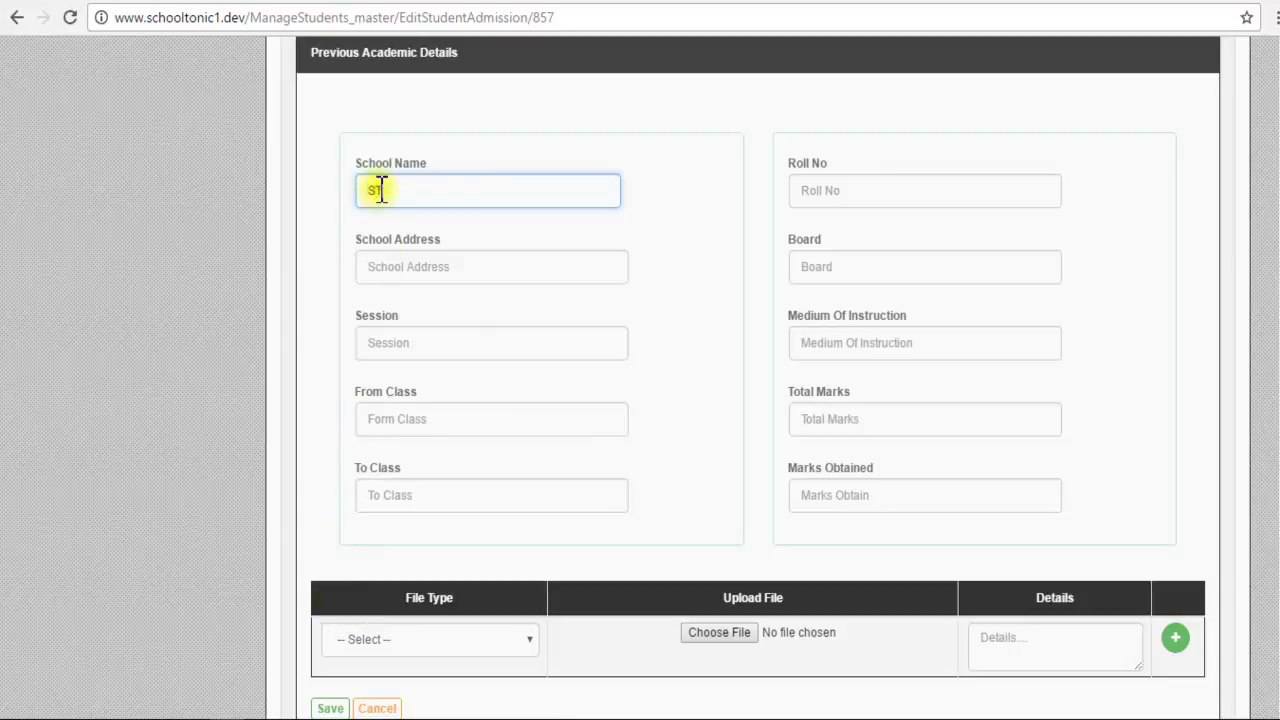
{"action": "type", "text": " AUGUSTINE'S DAY SCHOOL"}
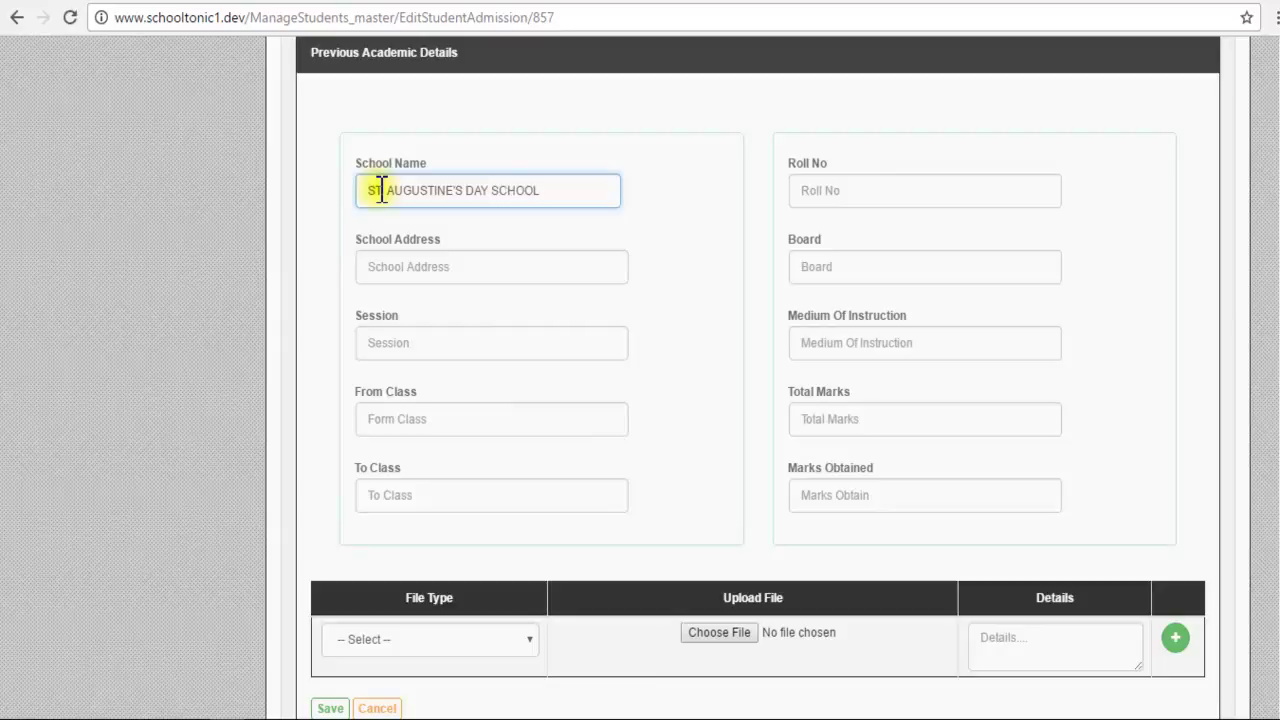
{"action": "key", "text": "Tab"}
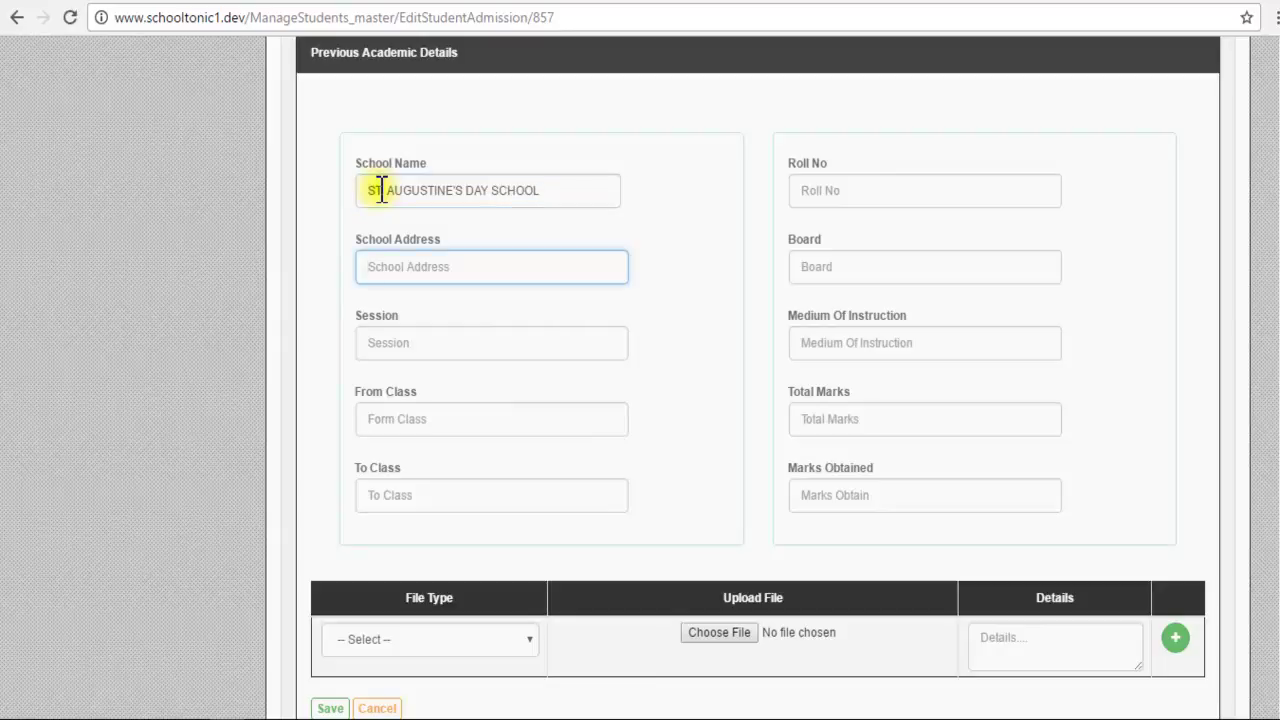
{"action": "type", "text": "SHYAMNAGAR"}
{"action": "key", "text": "Tab"}
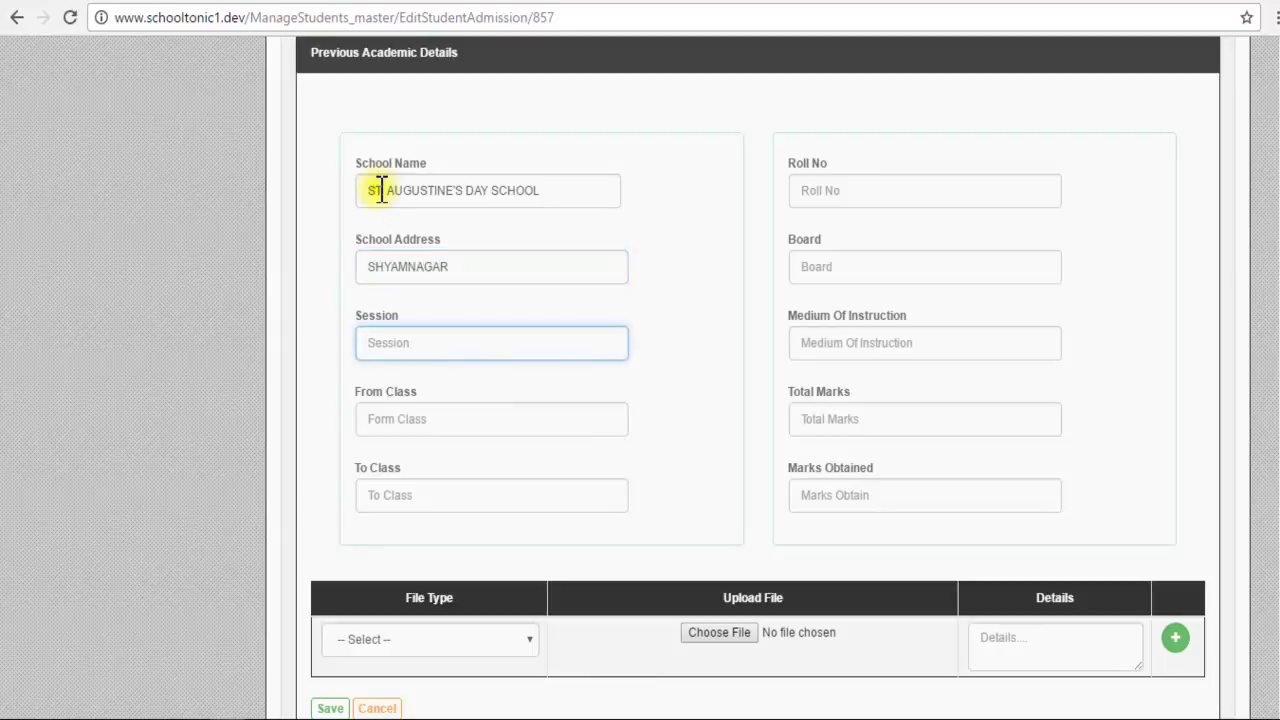
{"action": "type", "text": "1993"}
{"action": "key", "text": "Tab"}
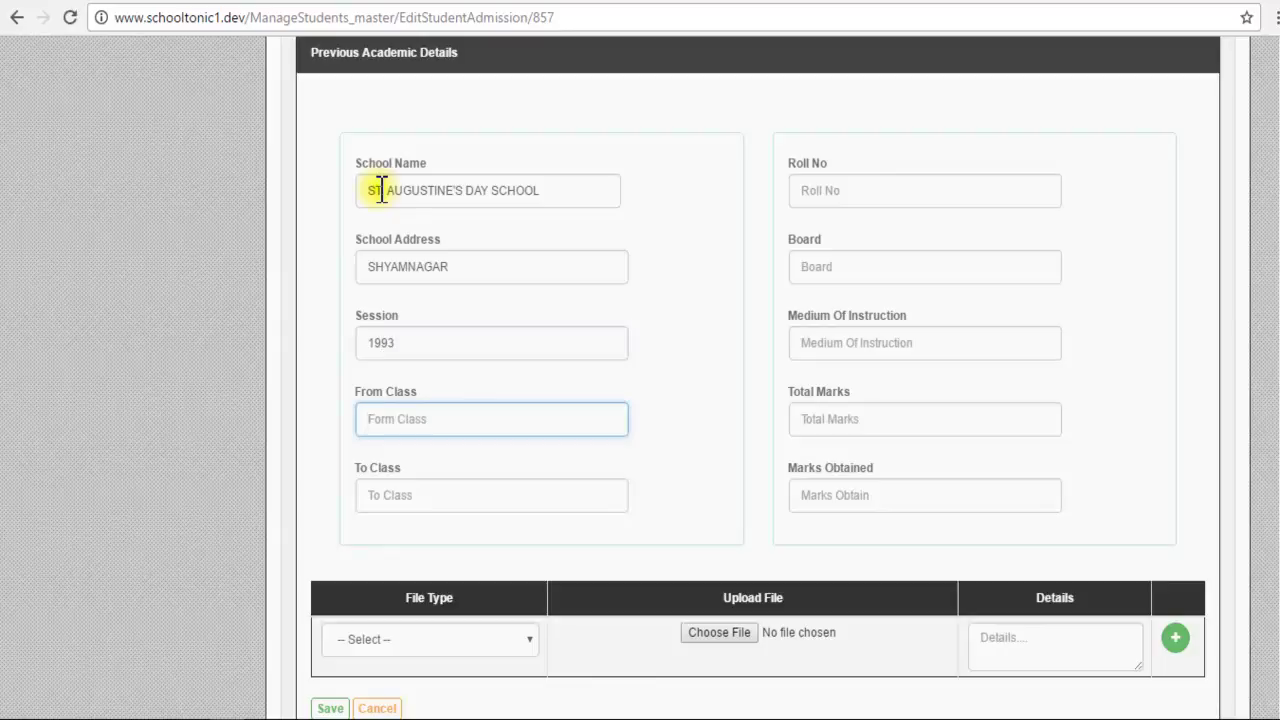
{"action": "type", "text": "L.K.G."}
{"action": "key", "text": "Tab"}
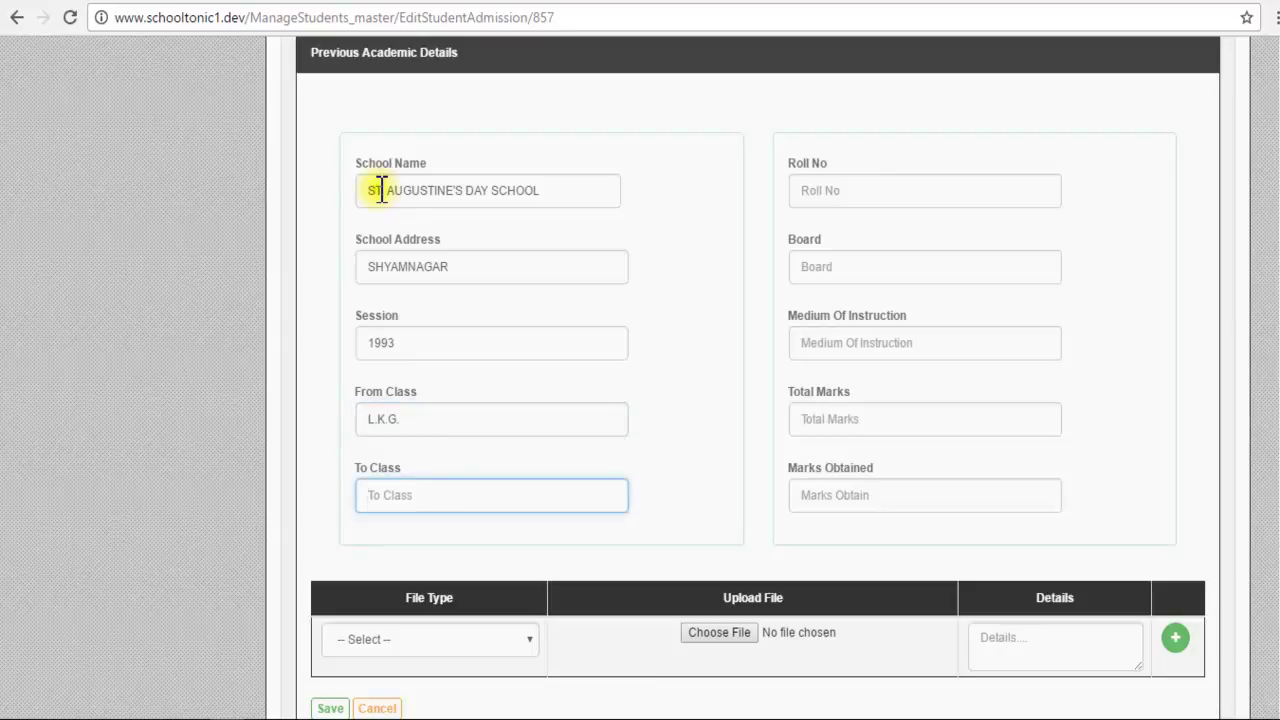
{"action": "type", "text": "X"}
Step: Enter roll 10, board ICSE, medium ENGLISH, 400 of 465 marks, and save
{"action": "left_click", "coordinate": [841, 194]}
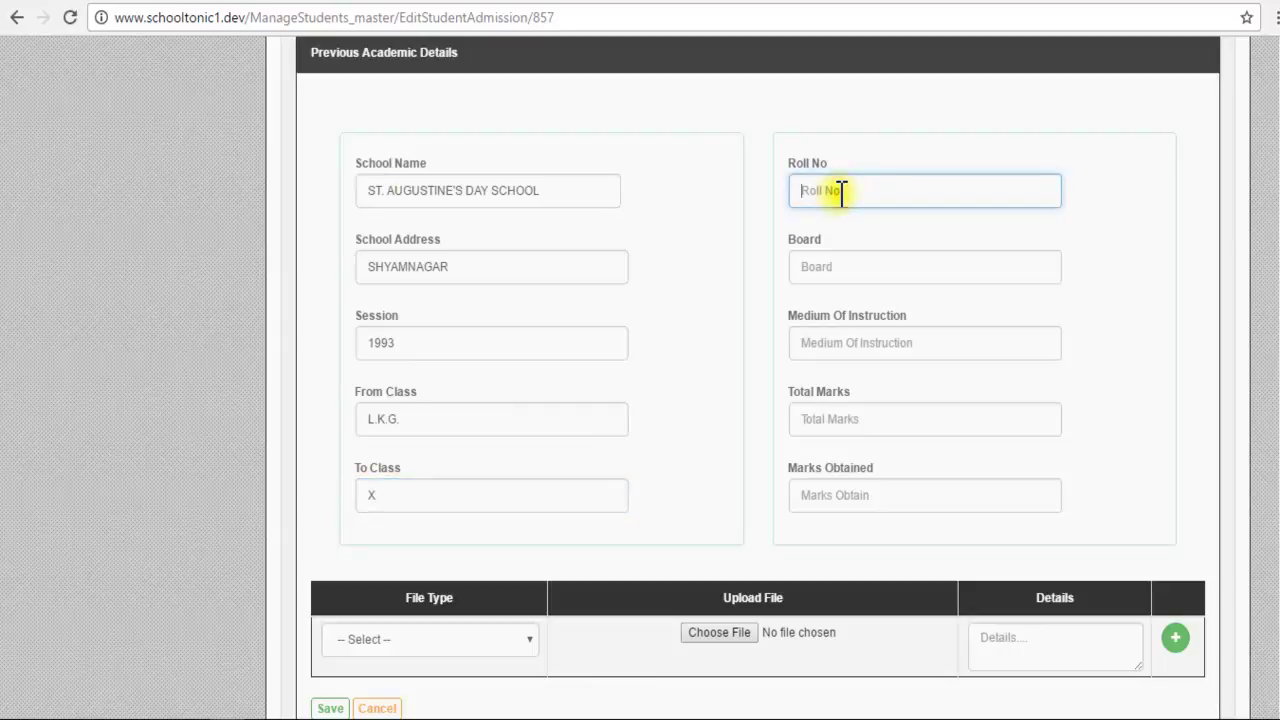
{"action": "type", "text": "10"}
{"action": "left_click", "coordinate": [830, 264]}
{"action": "type", "text": "ICS"}
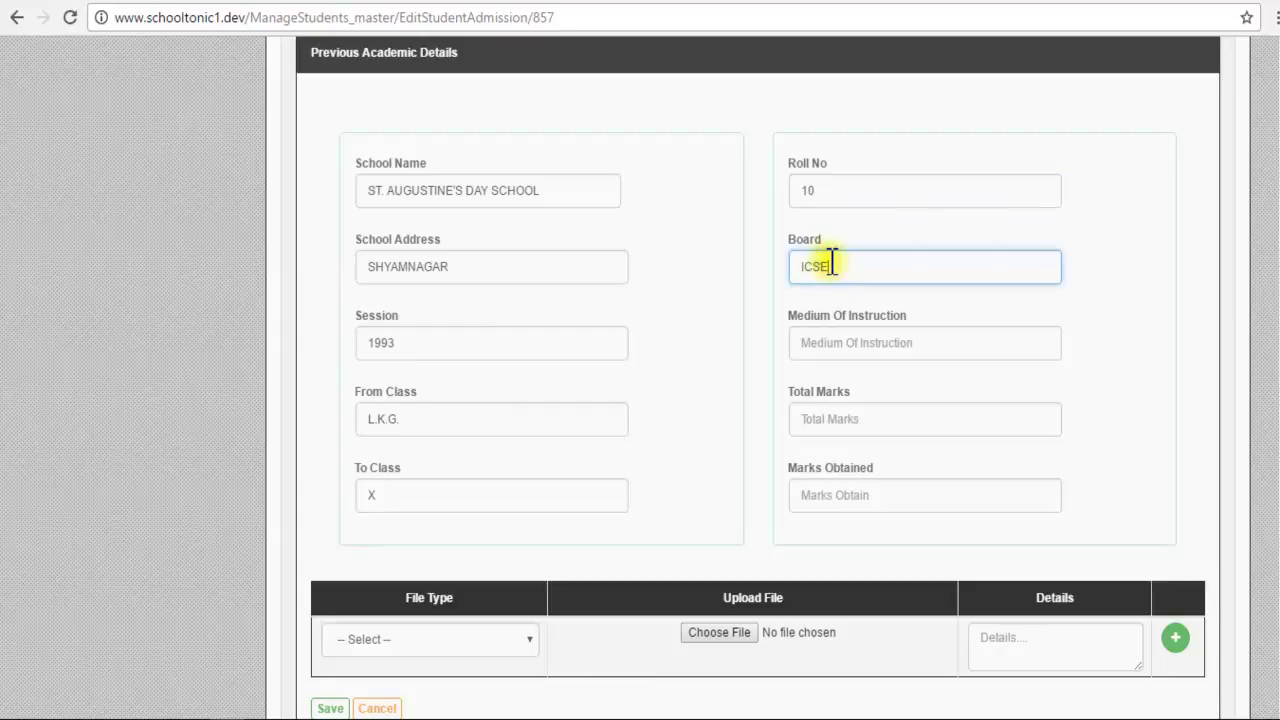
{"action": "type", "text": "E"}
{"action": "left_click", "coordinate": [848, 343]}
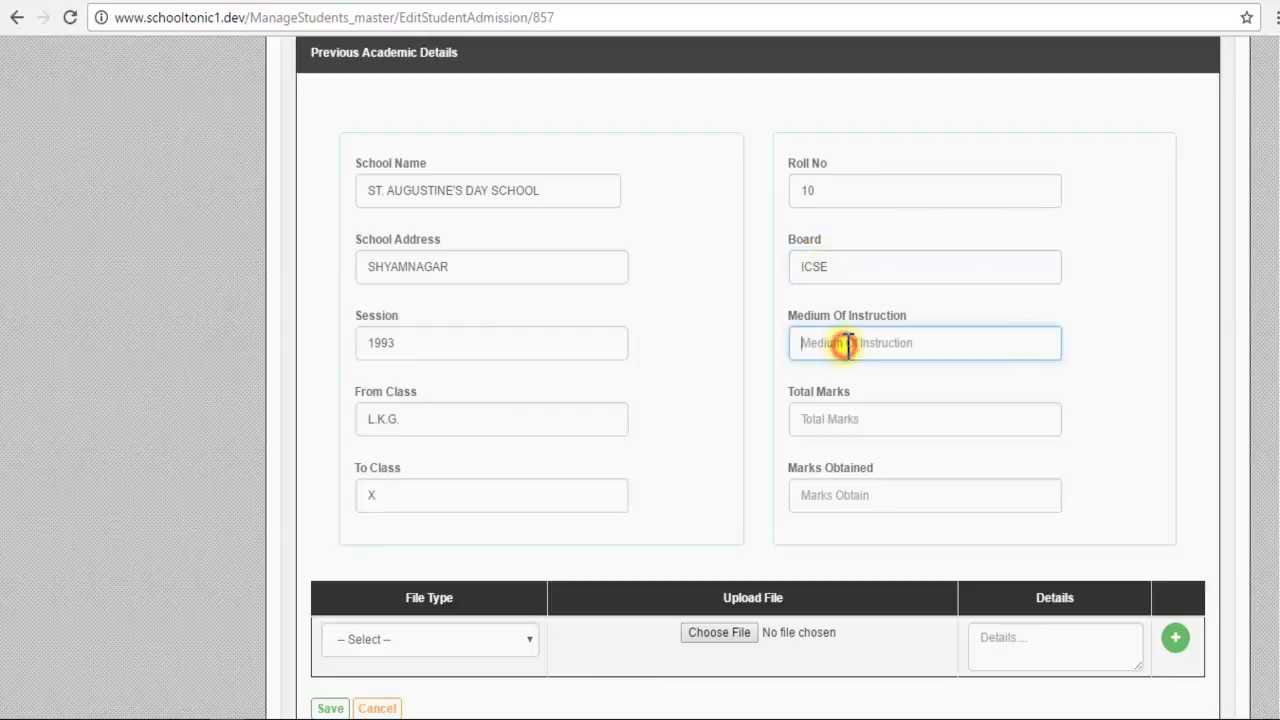
{"action": "type", "text": "ENGLISH"}
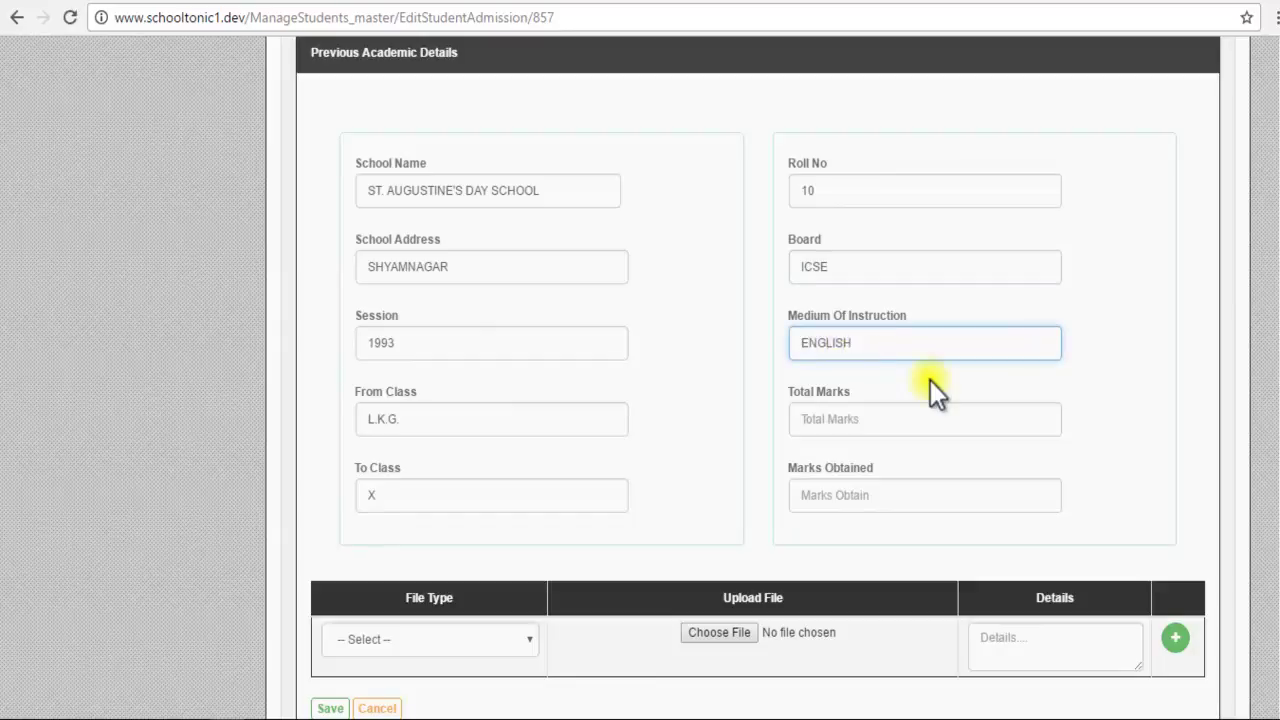
{"action": "key", "text": "Tab"}
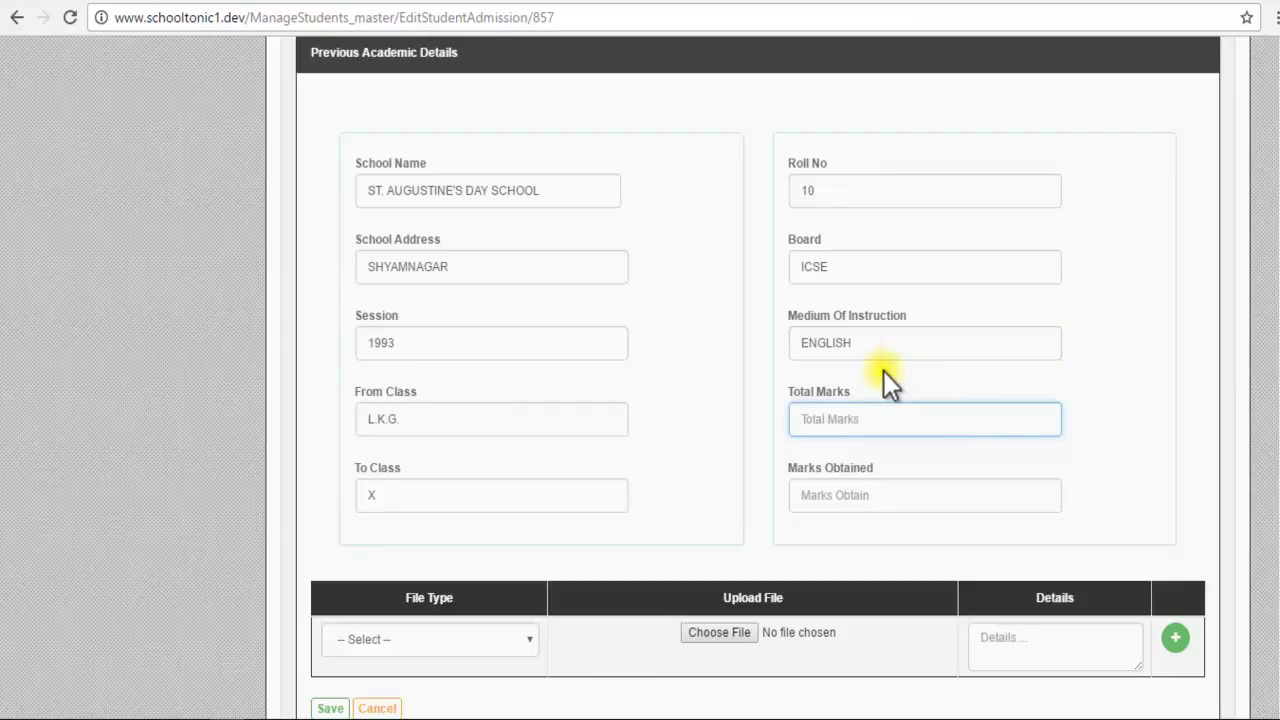
{"action": "type", "text": "465"}
{"action": "left_click", "coordinate": [843, 491]}
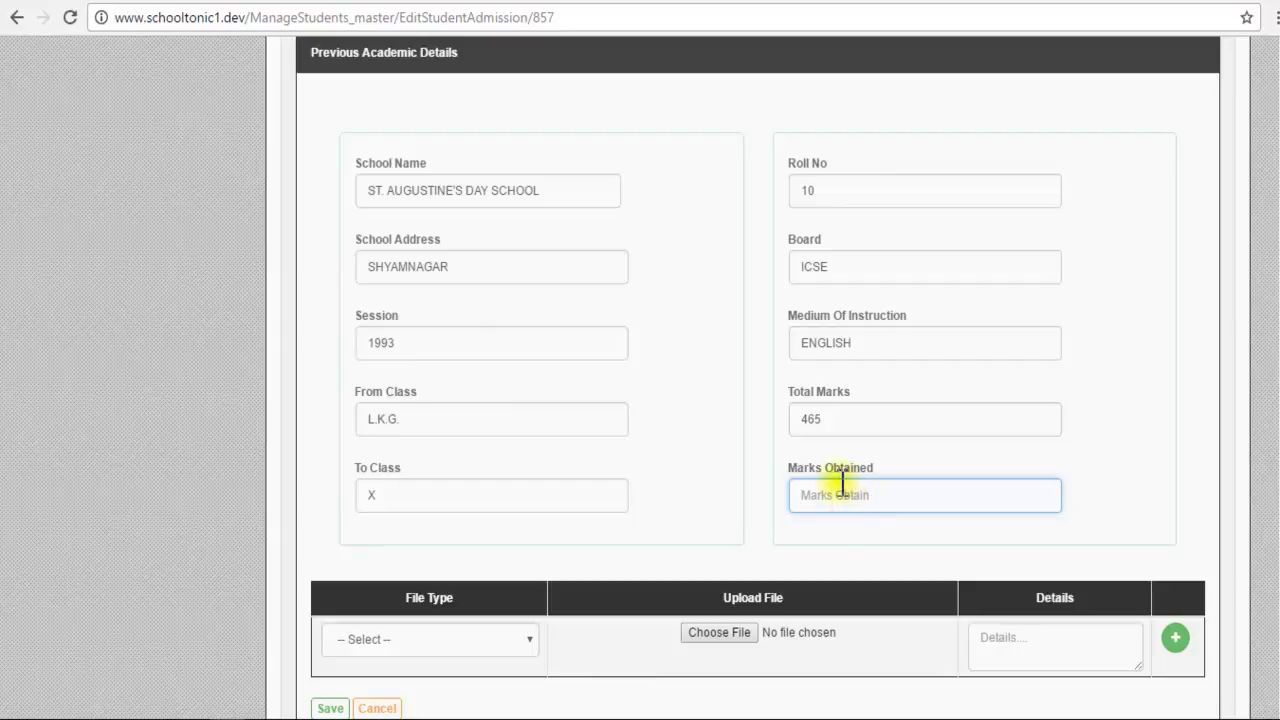
{"action": "type", "text": "400"}
{"action": "scroll", "coordinate": [563, 602], "scroll_direction": "down", "scroll_amount": 2}
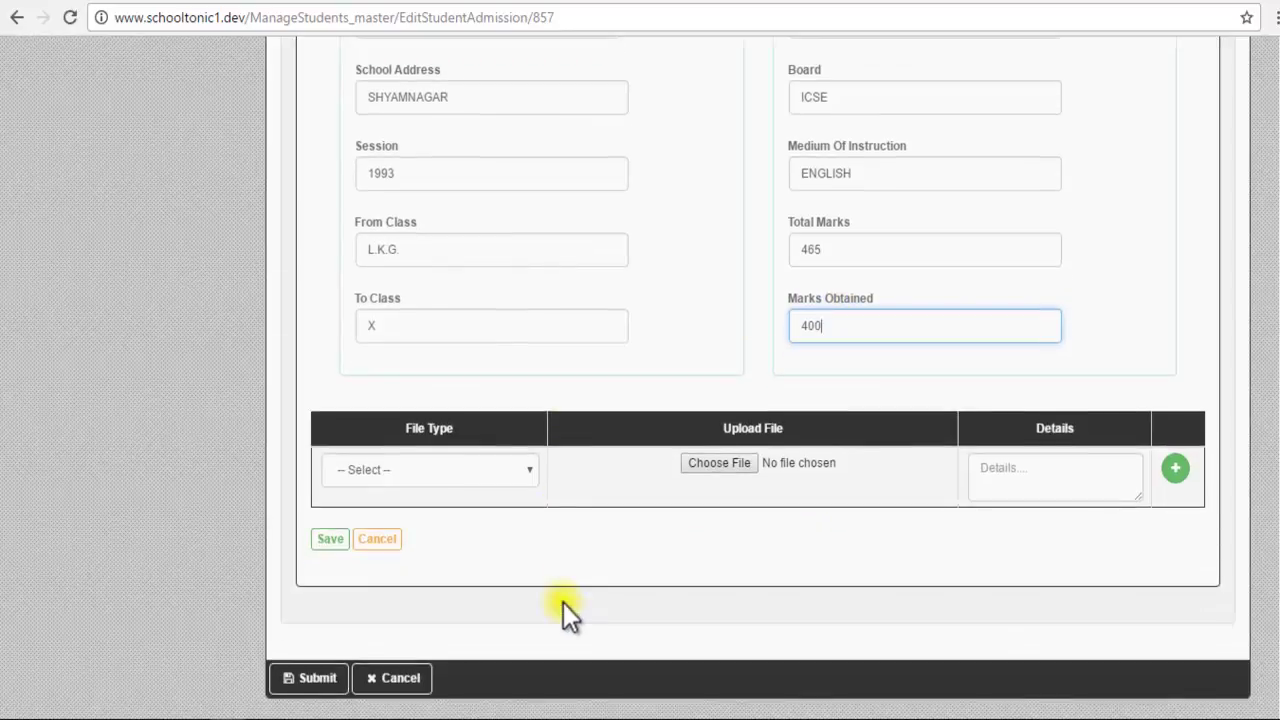
{"action": "left_click", "coordinate": [331, 540]}
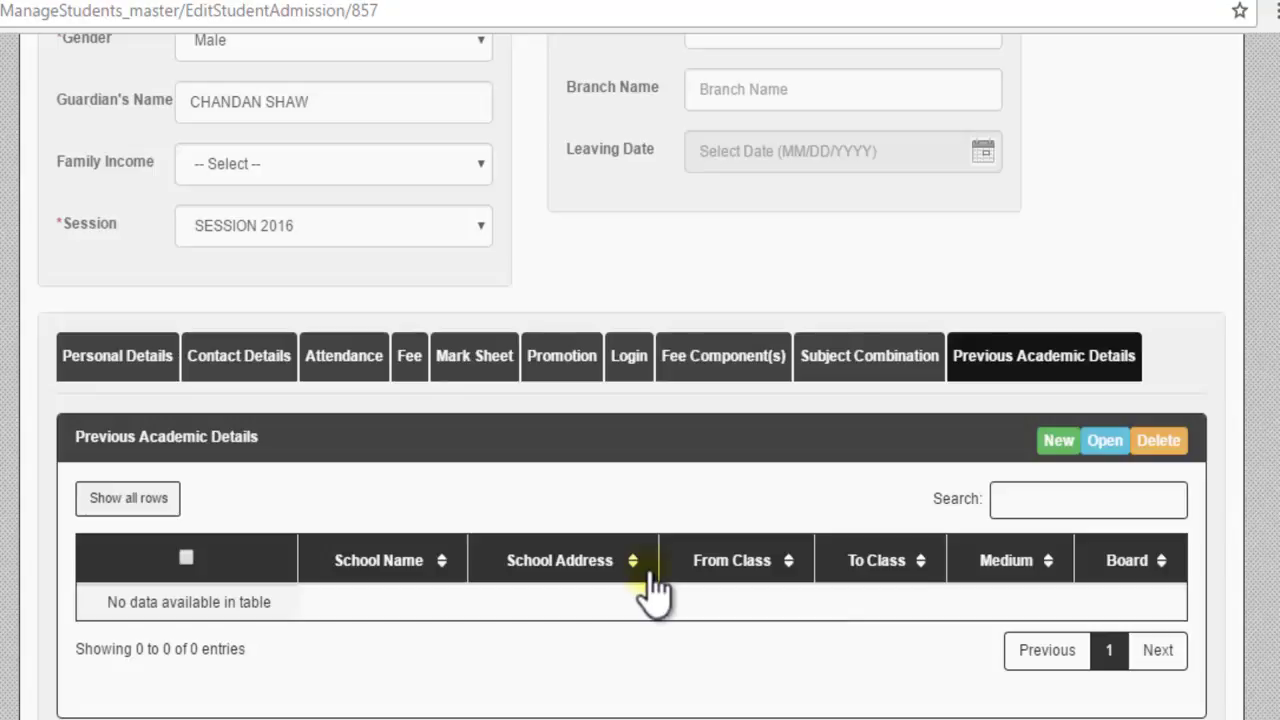
Step: Open a new entry form still holding the ST. AUGUSTINE'S DAY SCHOOL details, down to the upload row
{"action": "left_click", "coordinate": [1179, 4]}
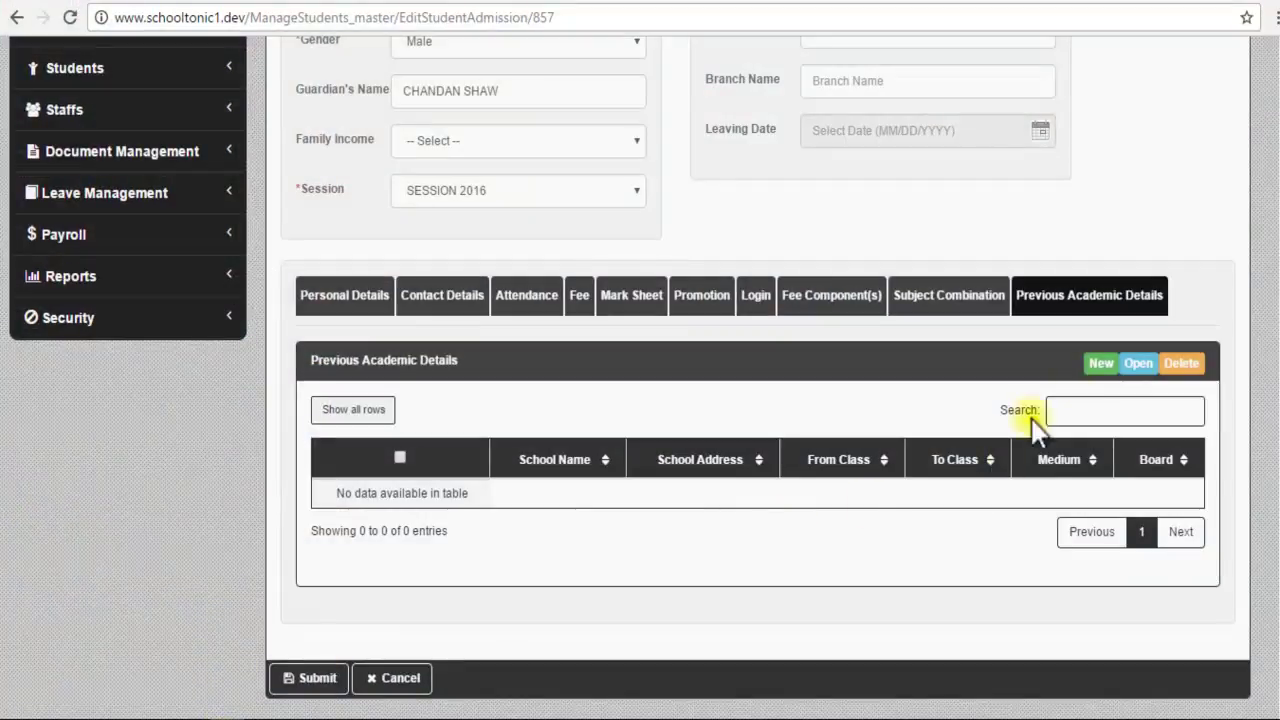
{"action": "left_click", "coordinate": [1104, 364]}
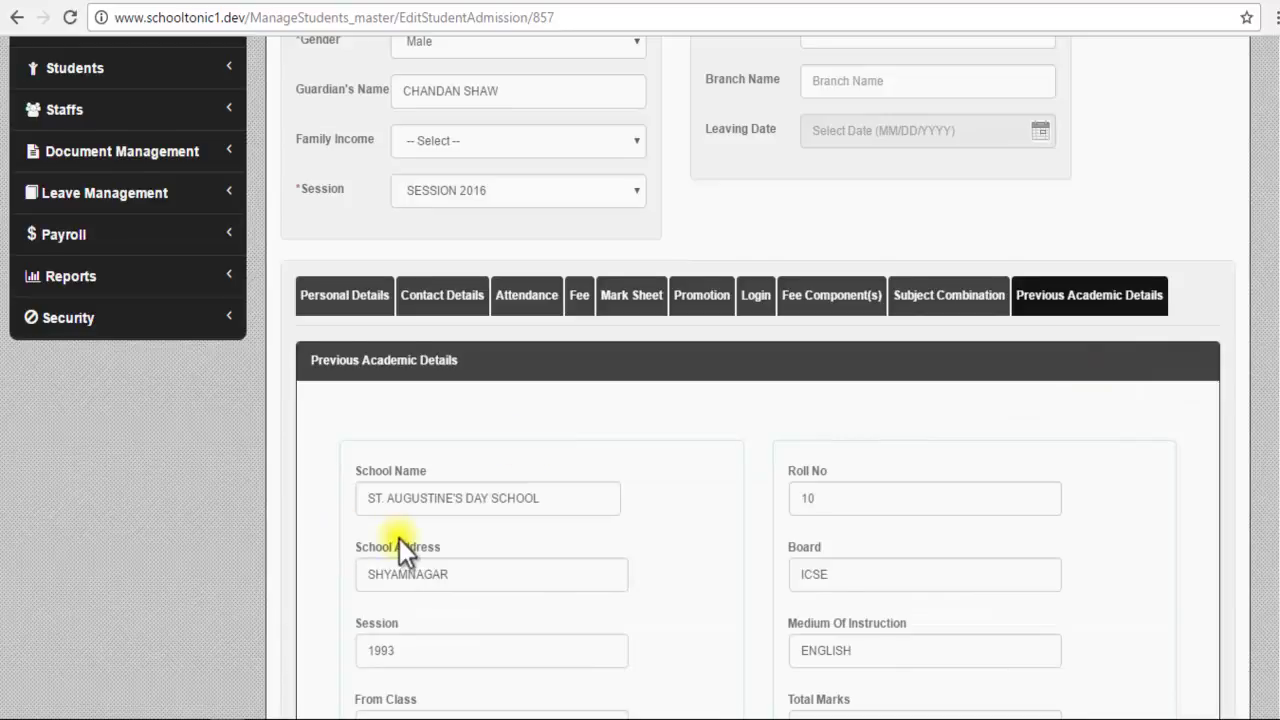
{"action": "scroll", "coordinate": [399, 538], "scroll_direction": "down", "scroll_amount": 3}
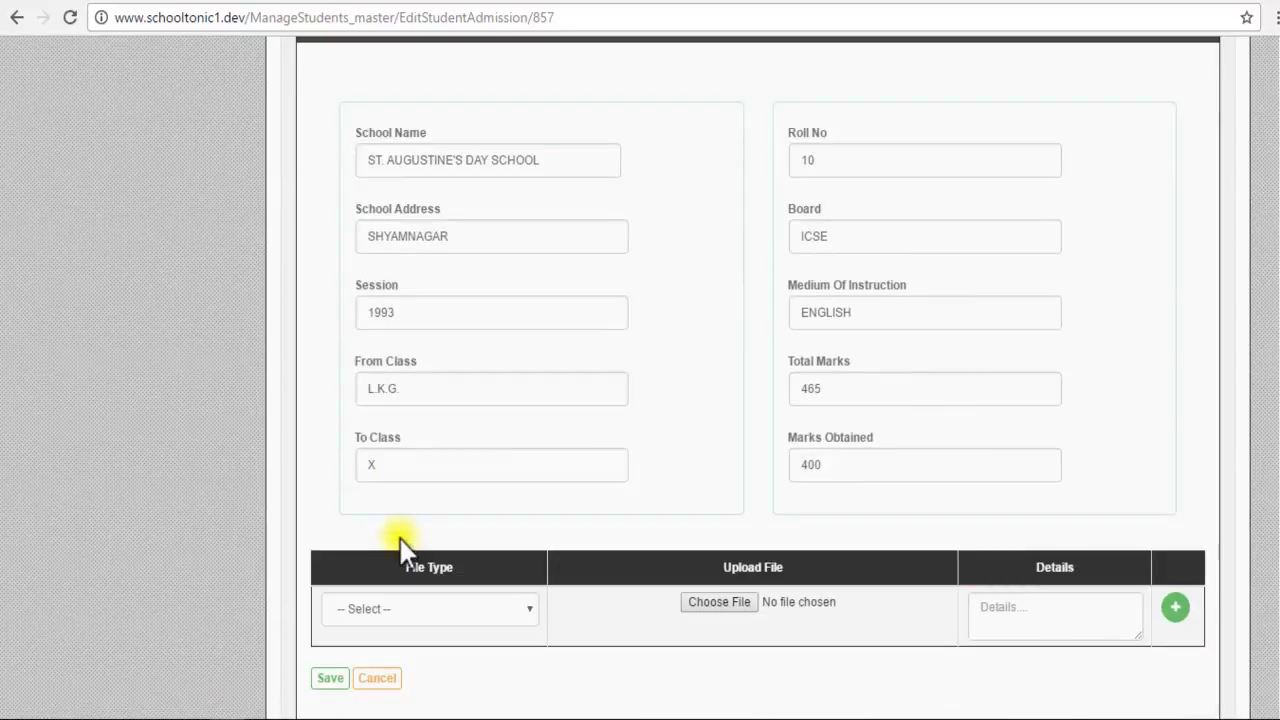
{"action": "scroll", "coordinate": [399, 536], "scroll_direction": "down", "scroll_amount": 1}
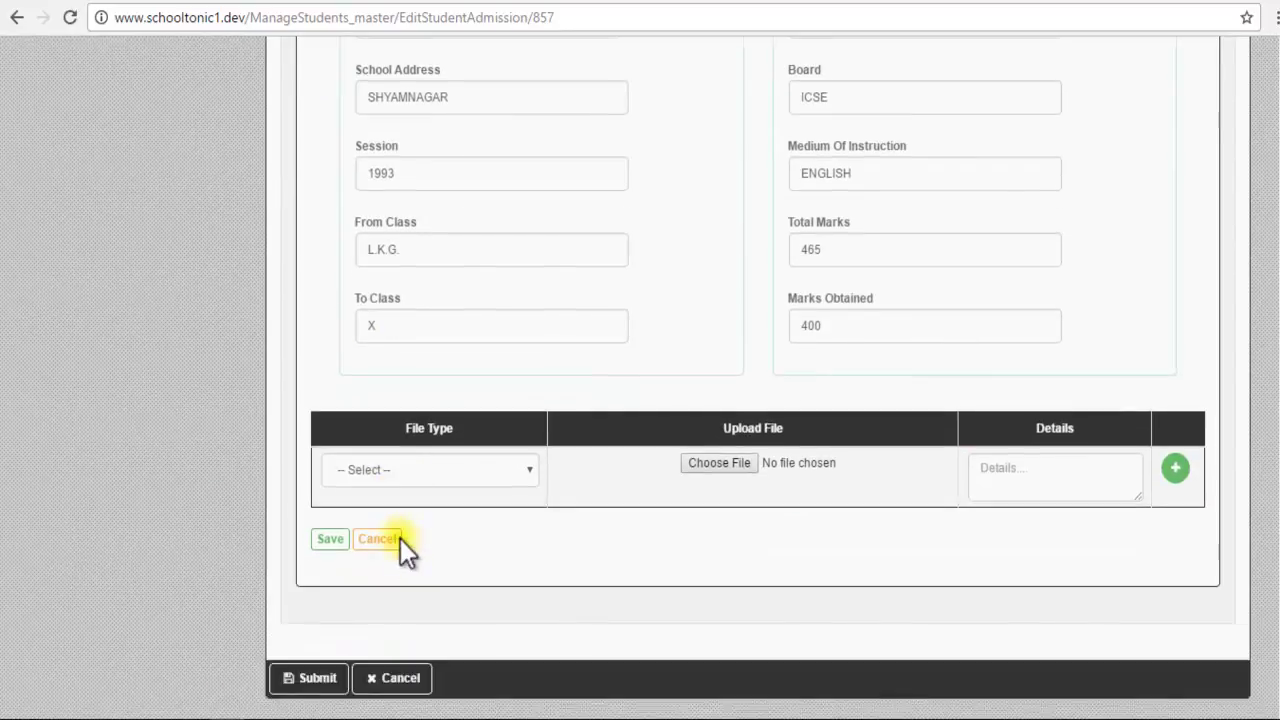
Step: Attach STAFF & STUDENT CREDENTIALS.txt as the TRANSFER CERTIFICATE and save the entry
{"action": "left_click", "coordinate": [527, 469]}
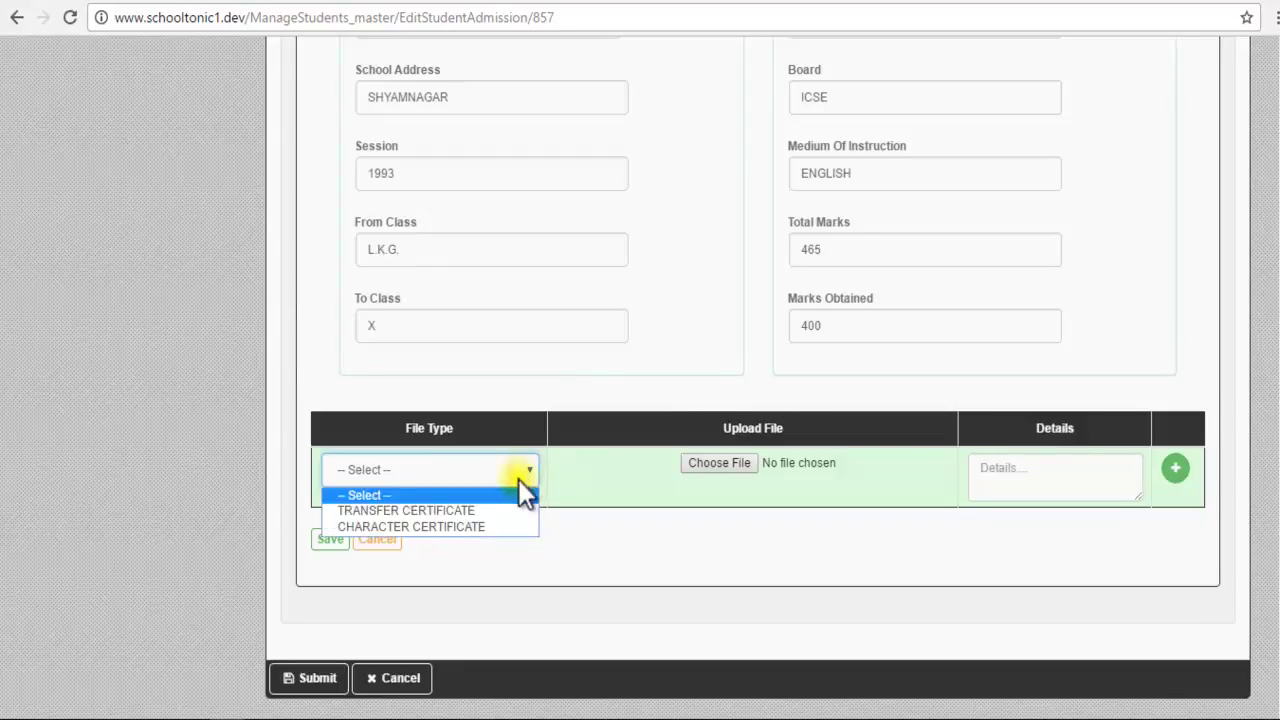
{"action": "left_click", "coordinate": [511, 513]}
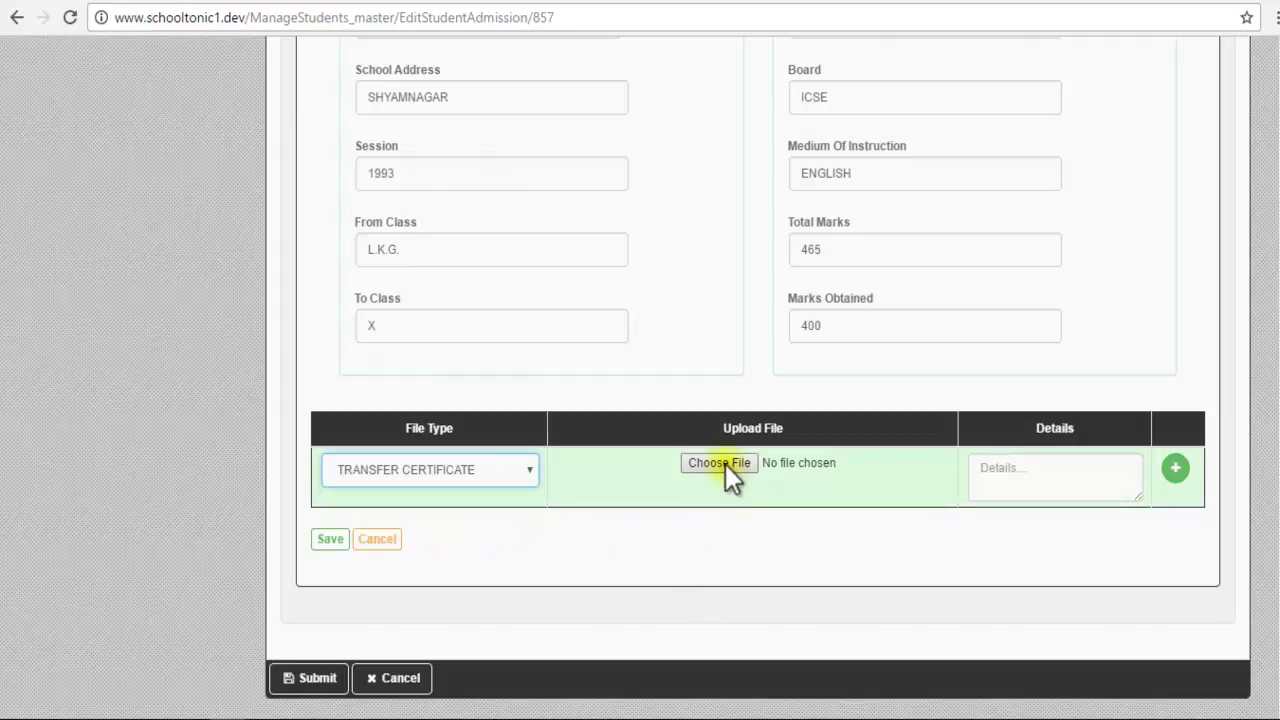
{"action": "left_click", "coordinate": [725, 464]}
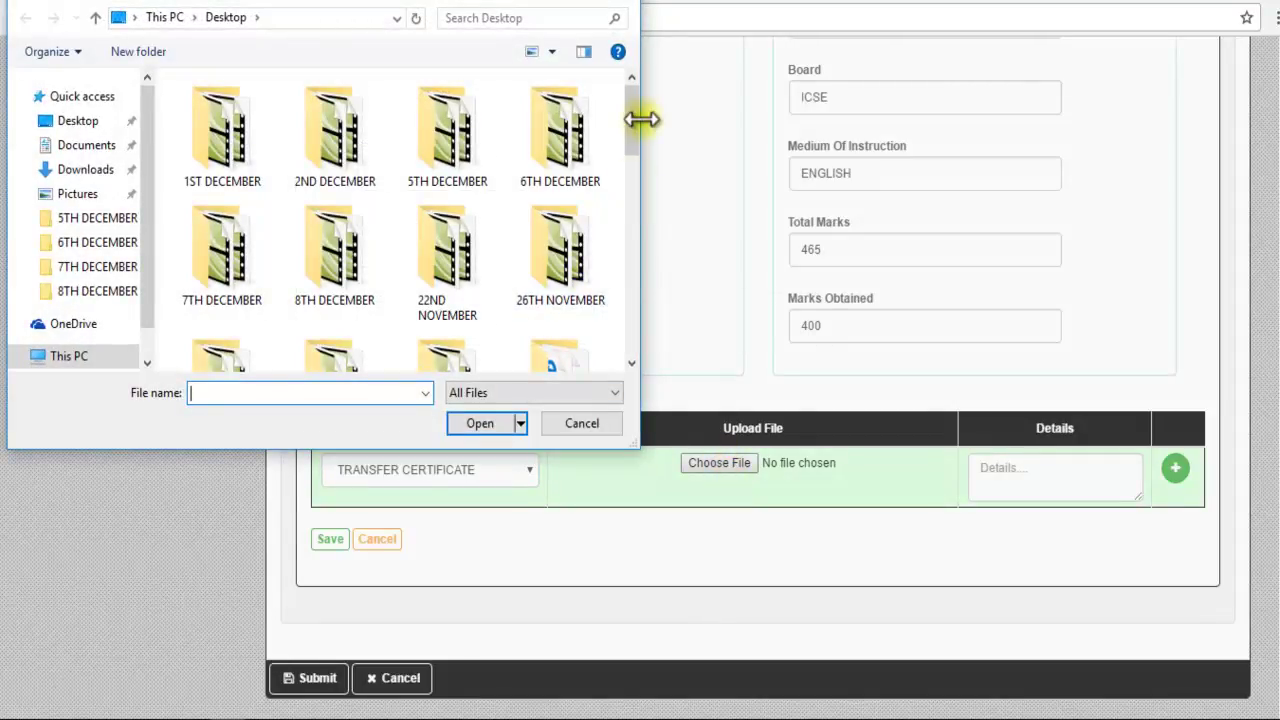
{"action": "left_click_drag", "start_coordinate": [635, 116], "coordinate": [631, 321]}
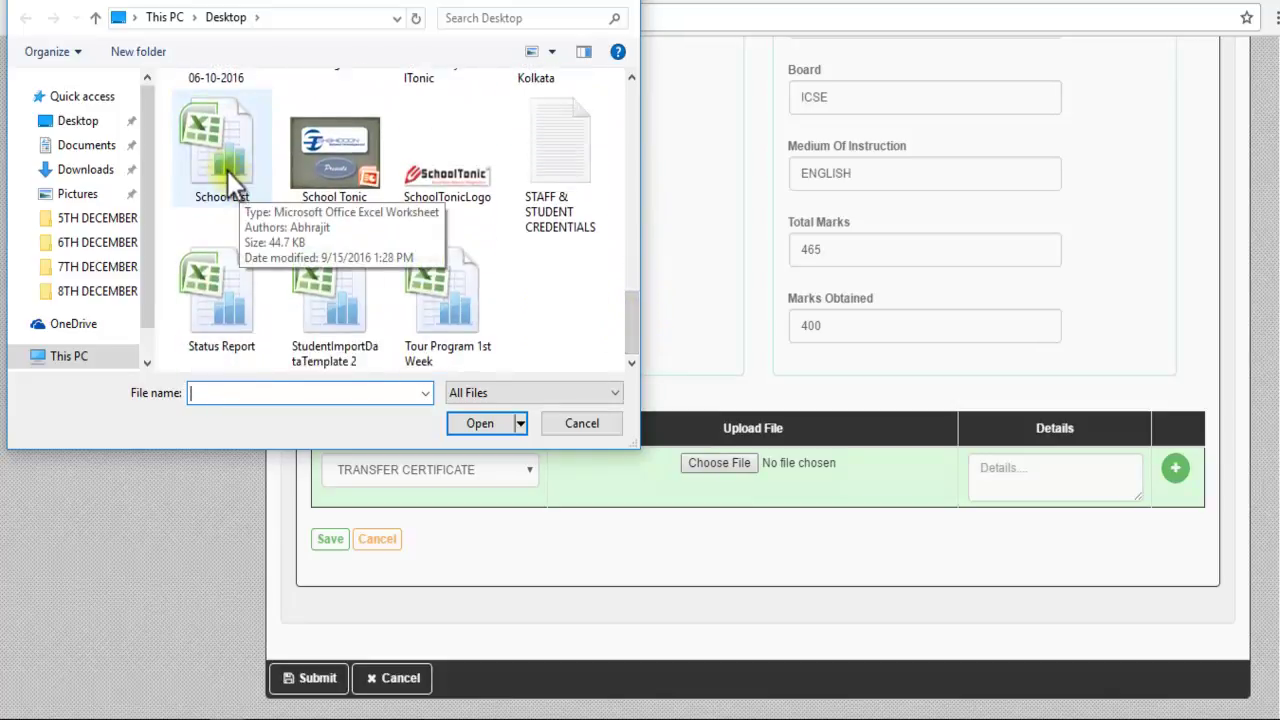
{"action": "left_click", "coordinate": [544, 200]}
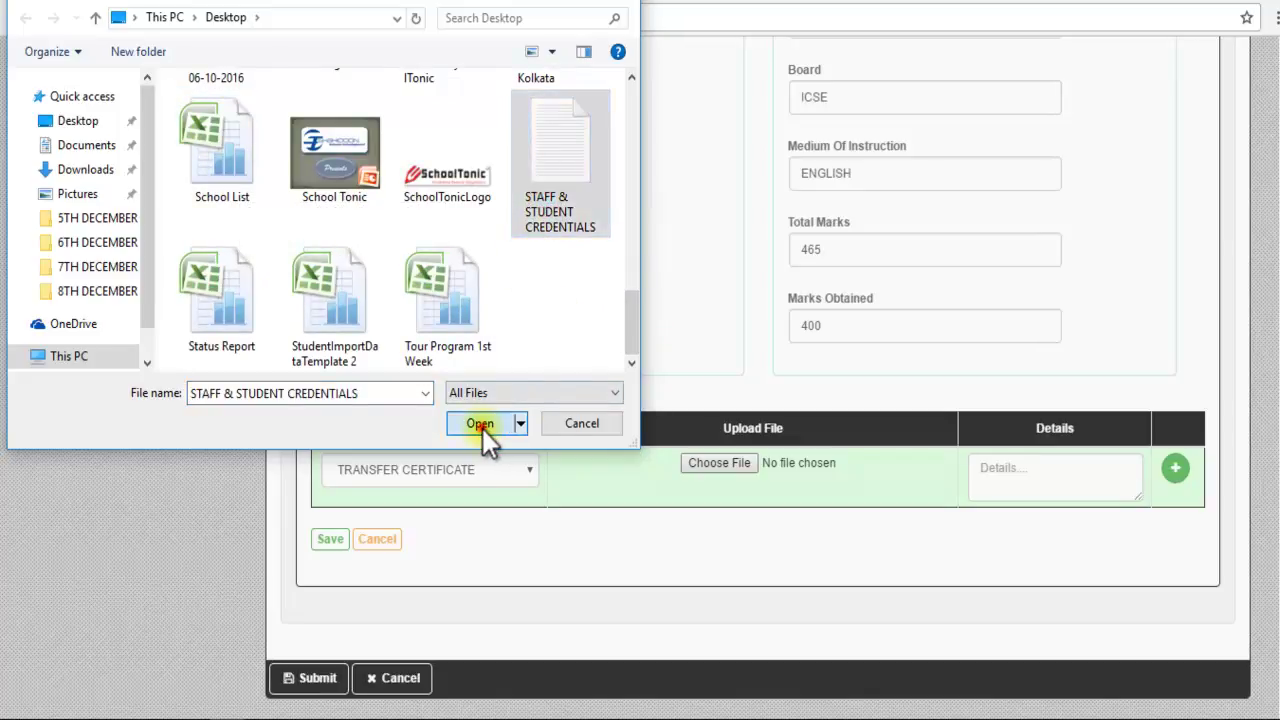
{"action": "left_click", "coordinate": [482, 426]}
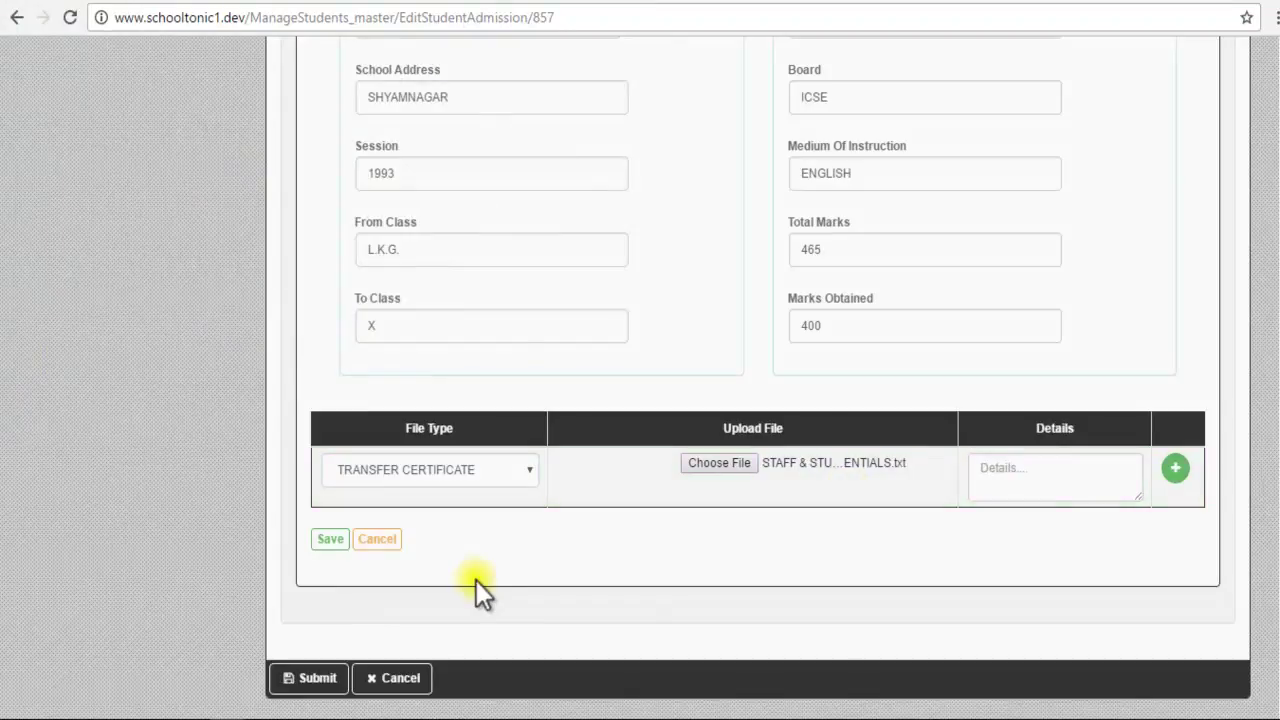
{"action": "left_click", "coordinate": [330, 538]}
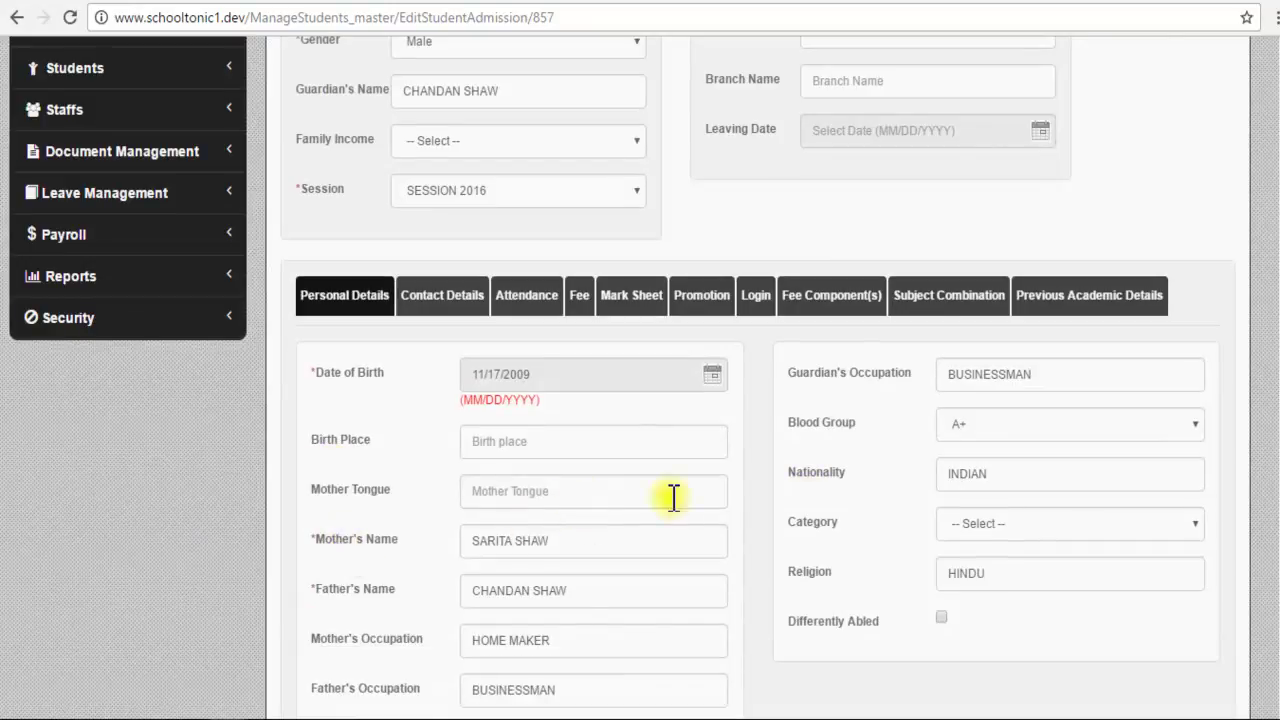
Step: From Previous Academic Details, open the first ST. AUGUSTINE'S DAY SCHOOL entry (1993, ICSE, 400 of 465) for updating
{"action": "left_click", "coordinate": [1064, 292]}
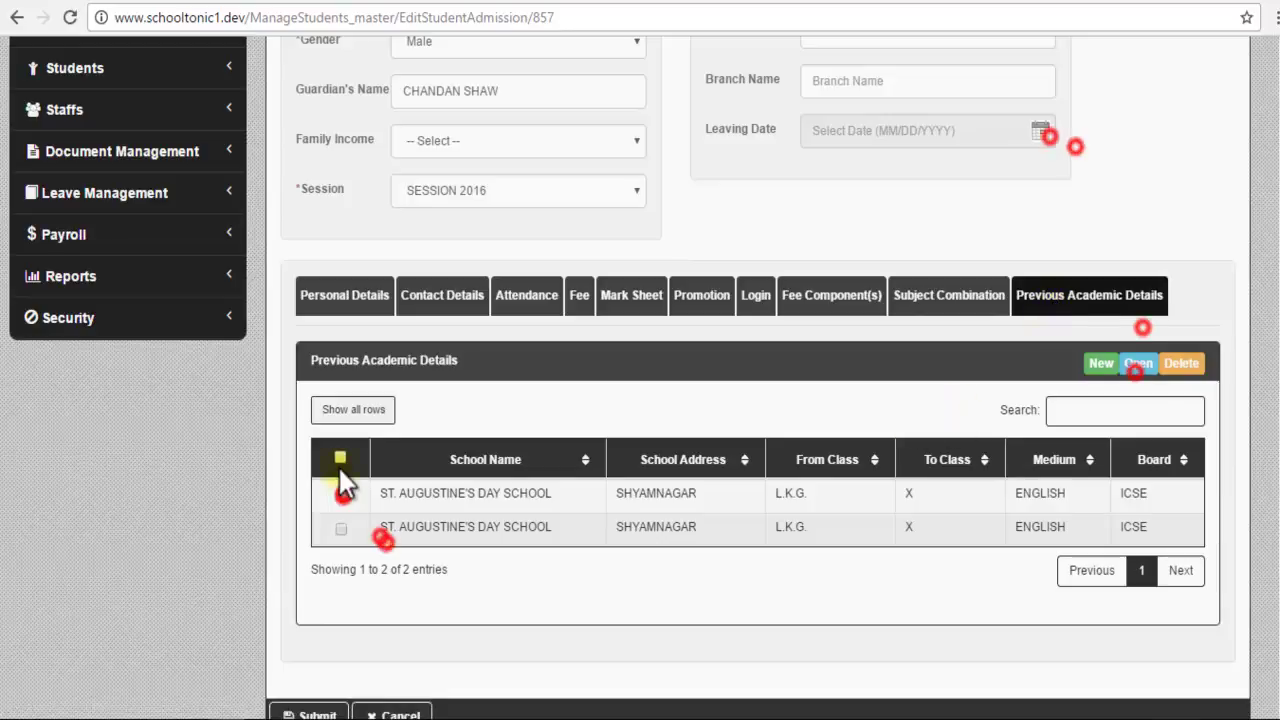
{"action": "scroll", "coordinate": [339, 468], "scroll_direction": "down", "scroll_amount": 1}
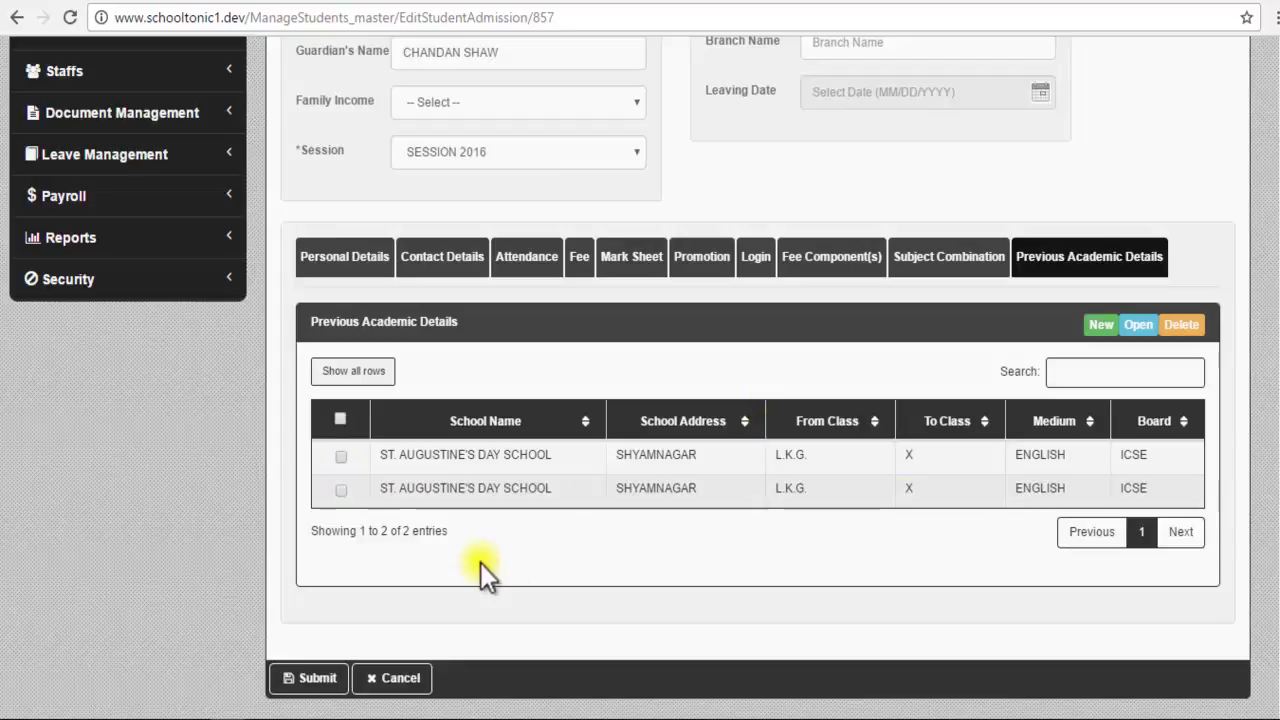
{"action": "left_click", "coordinate": [342, 455]}
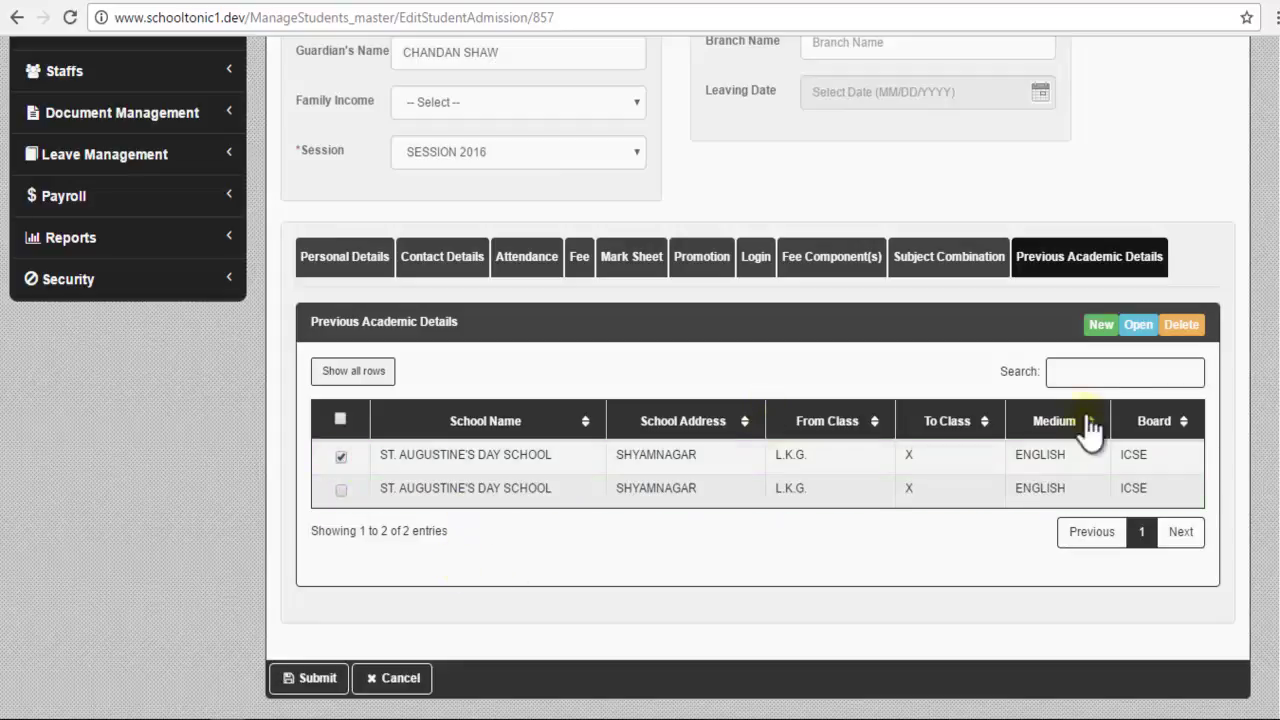
{"action": "left_click", "coordinate": [1139, 330]}
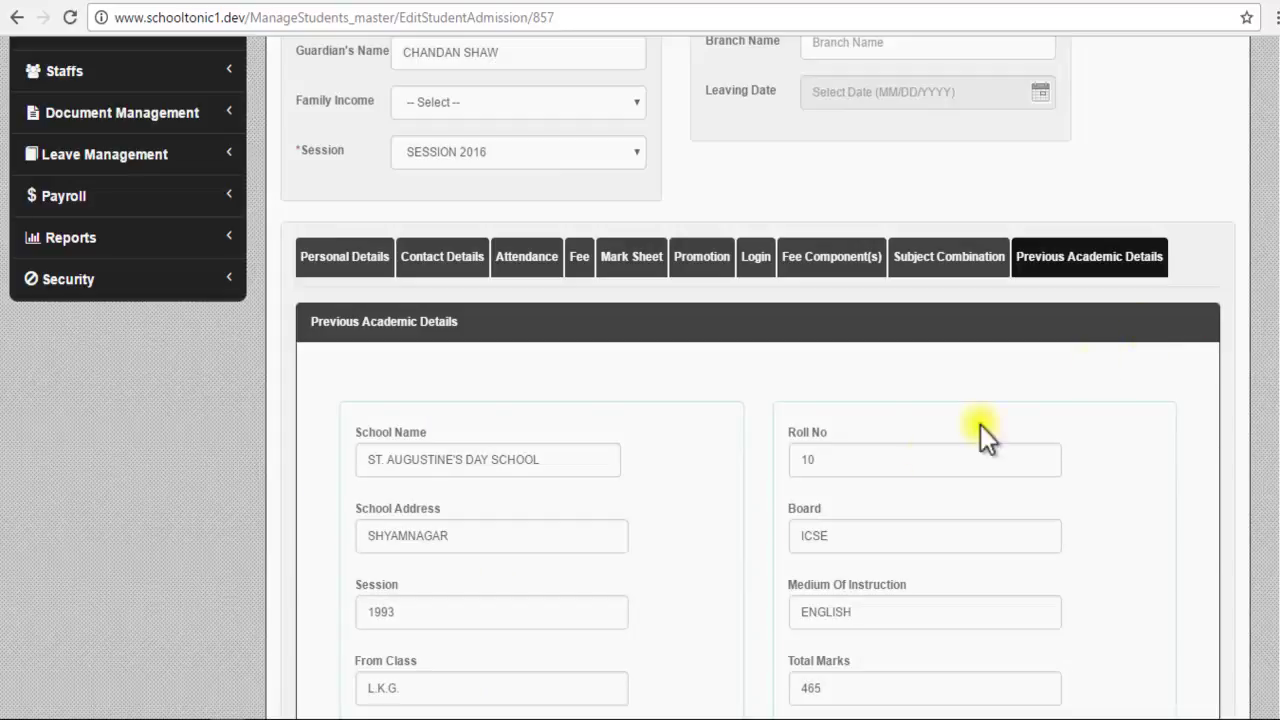
{"action": "scroll", "coordinate": [583, 520], "scroll_direction": "down", "scroll_amount": 3}
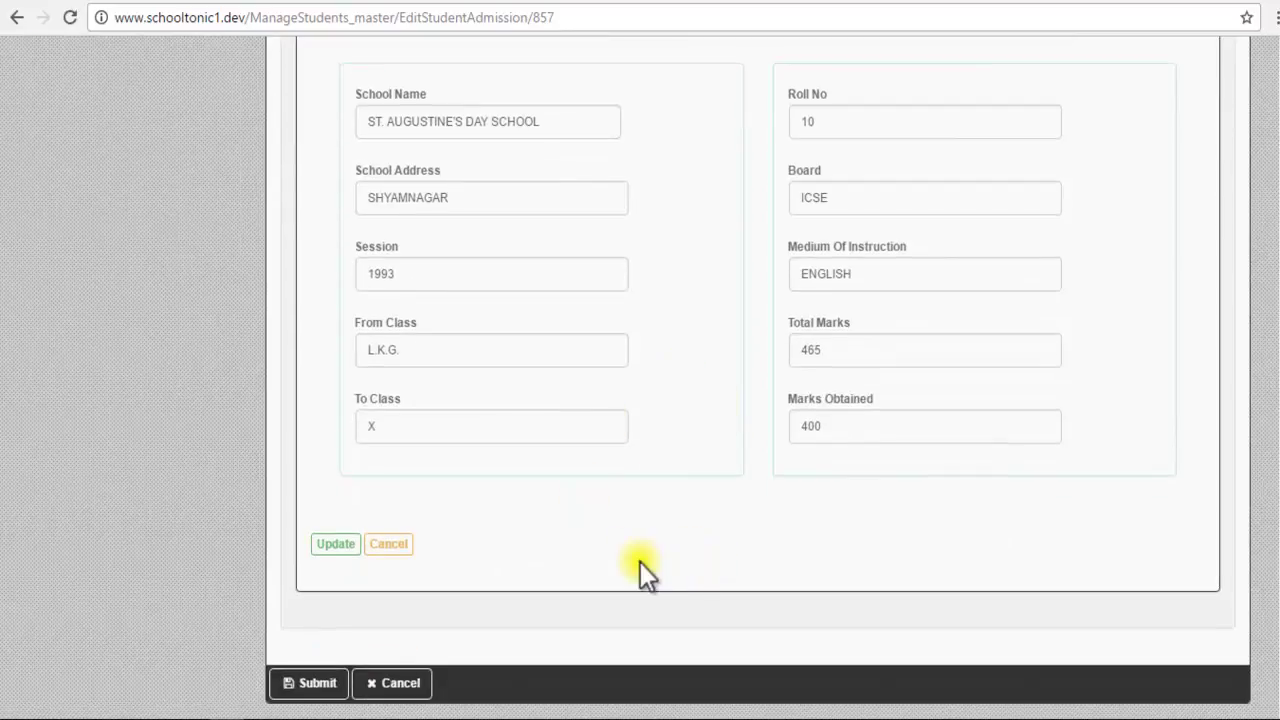
{"action": "left_click", "coordinate": [335, 544]}
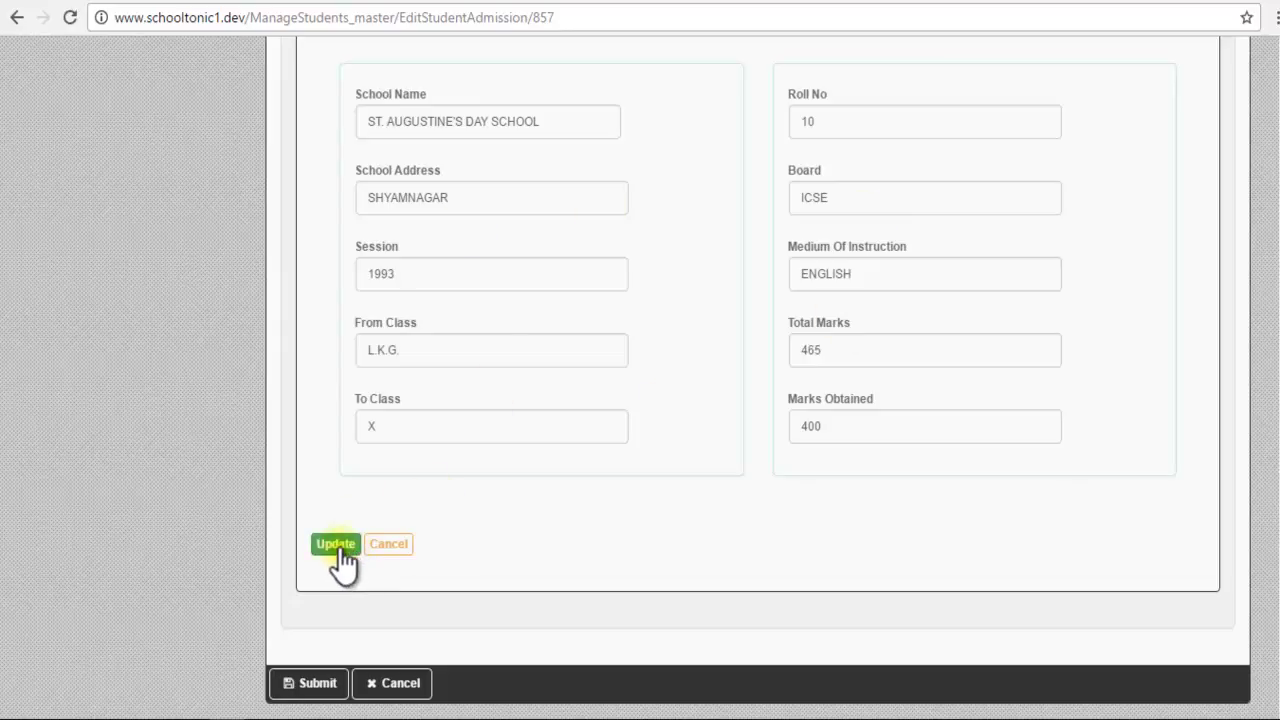
Step: Change the entry's Total Marks to 500 and Marks Obtained to 465, then Update it
{"action": "double_click", "coordinate": [847, 343]}
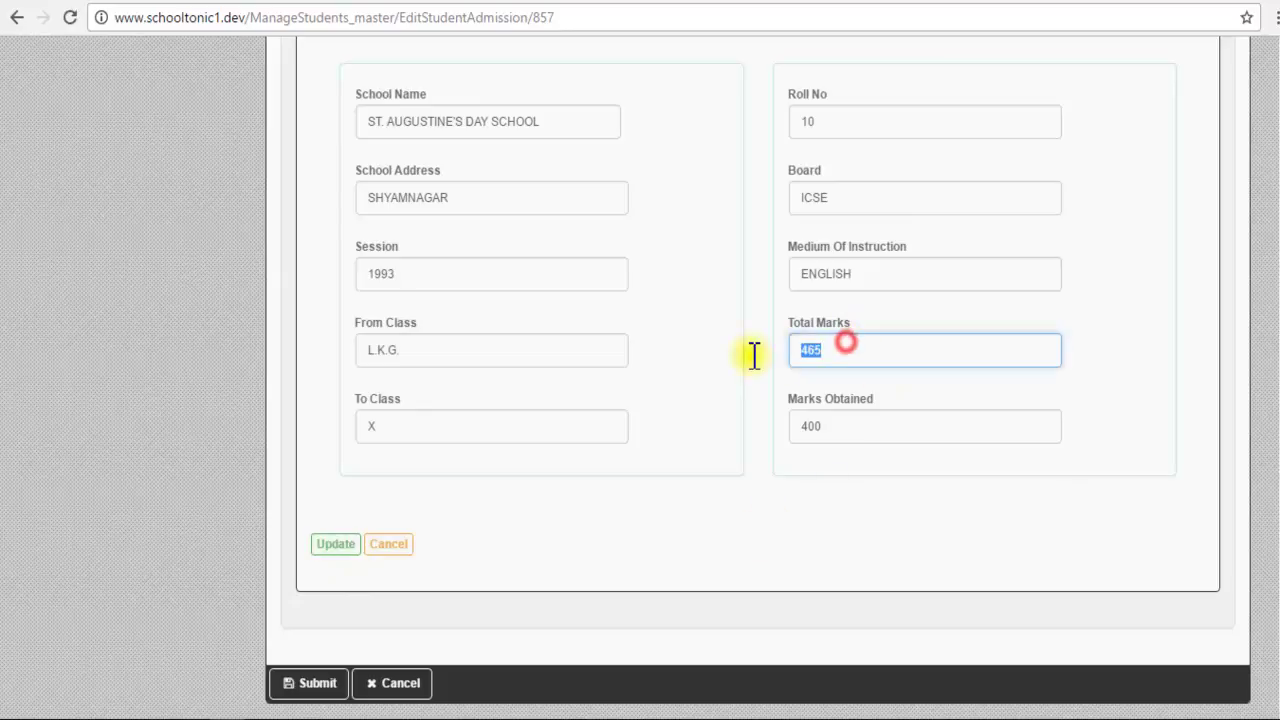
{"action": "type", "text": "500"}
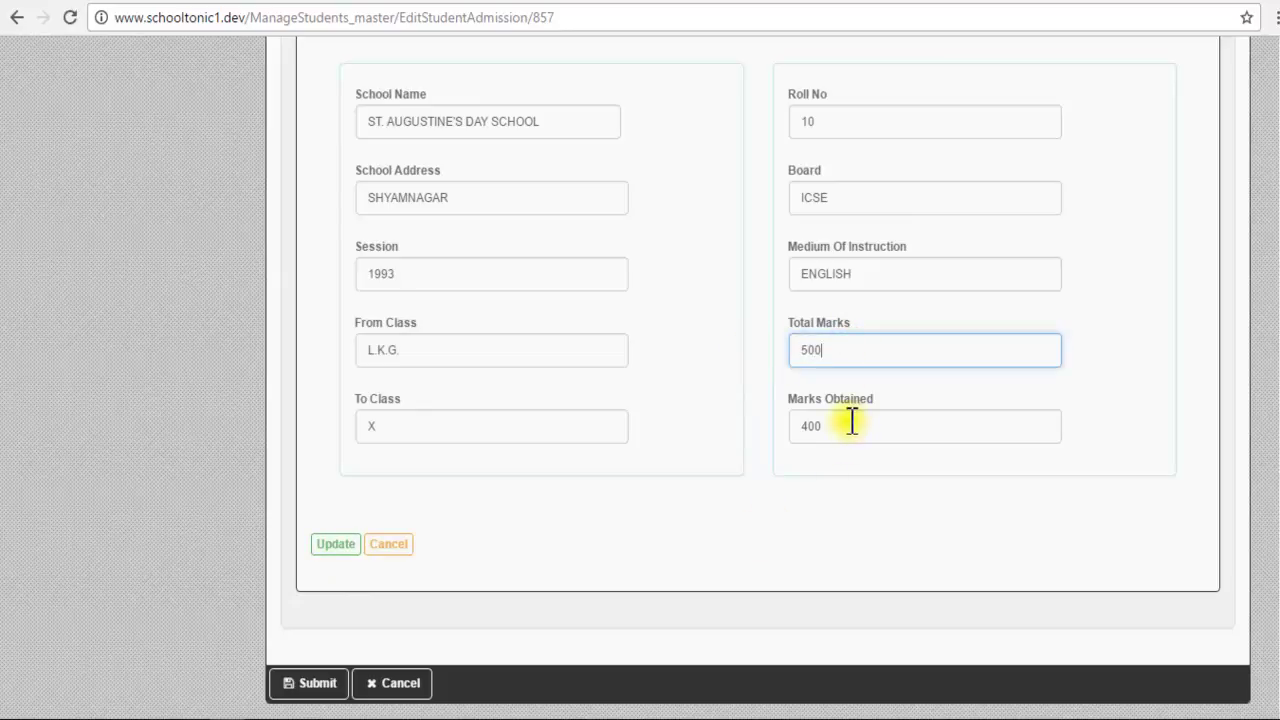
{"action": "key", "text": "BackSpace"}
{"action": "key", "text": "BackSpace"}
{"action": "key", "text": "BackSpace"}
{"action": "type", "text": "4"}
{"action": "key", "text": "BackSpace"}
{"action": "key", "text": "BackSpace"}
{"action": "type", "text": "5"}
{"action": "left_click_drag", "start_coordinate": [843, 420], "coordinate": [741, 428]}
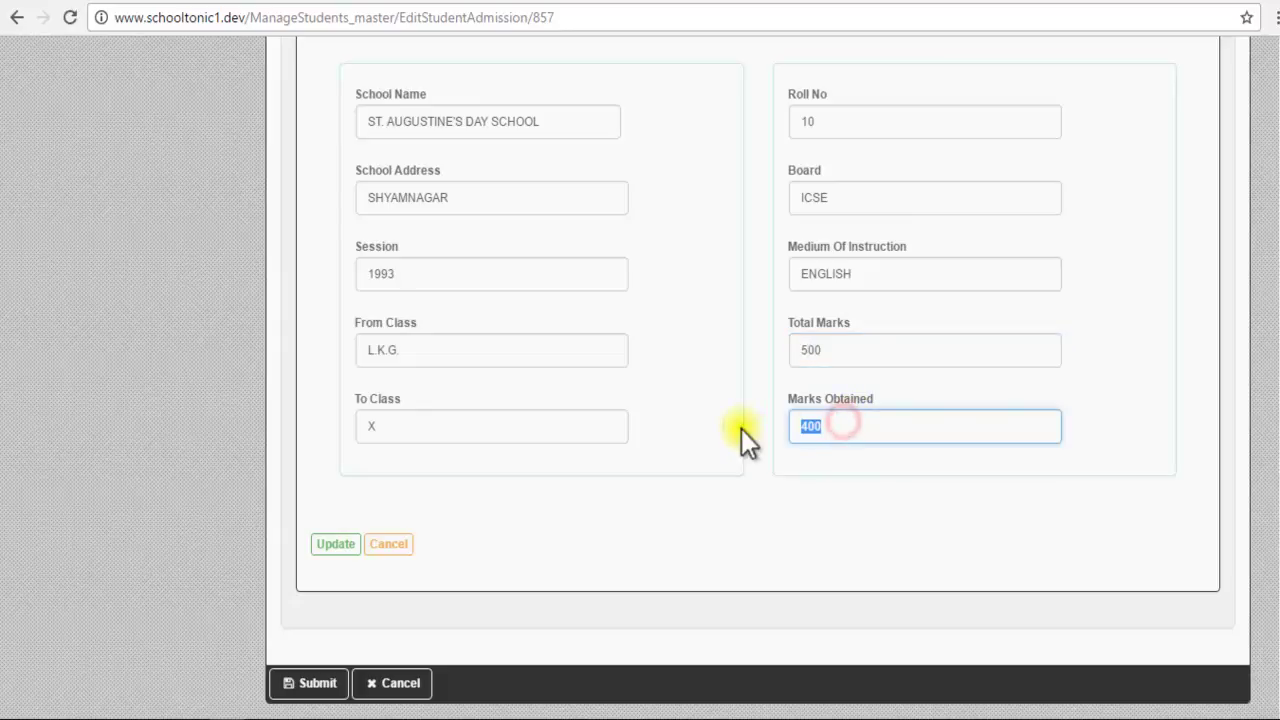
{"action": "type", "text": "465"}
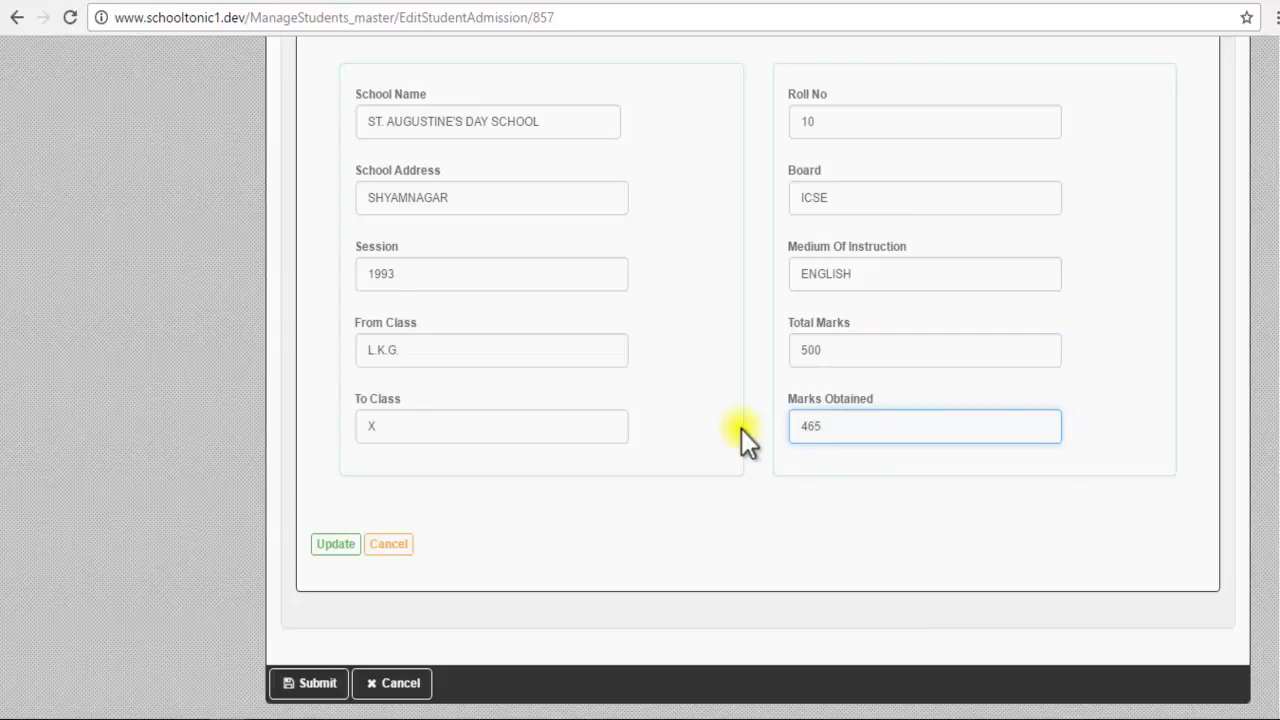
{"action": "left_click", "coordinate": [335, 544]}
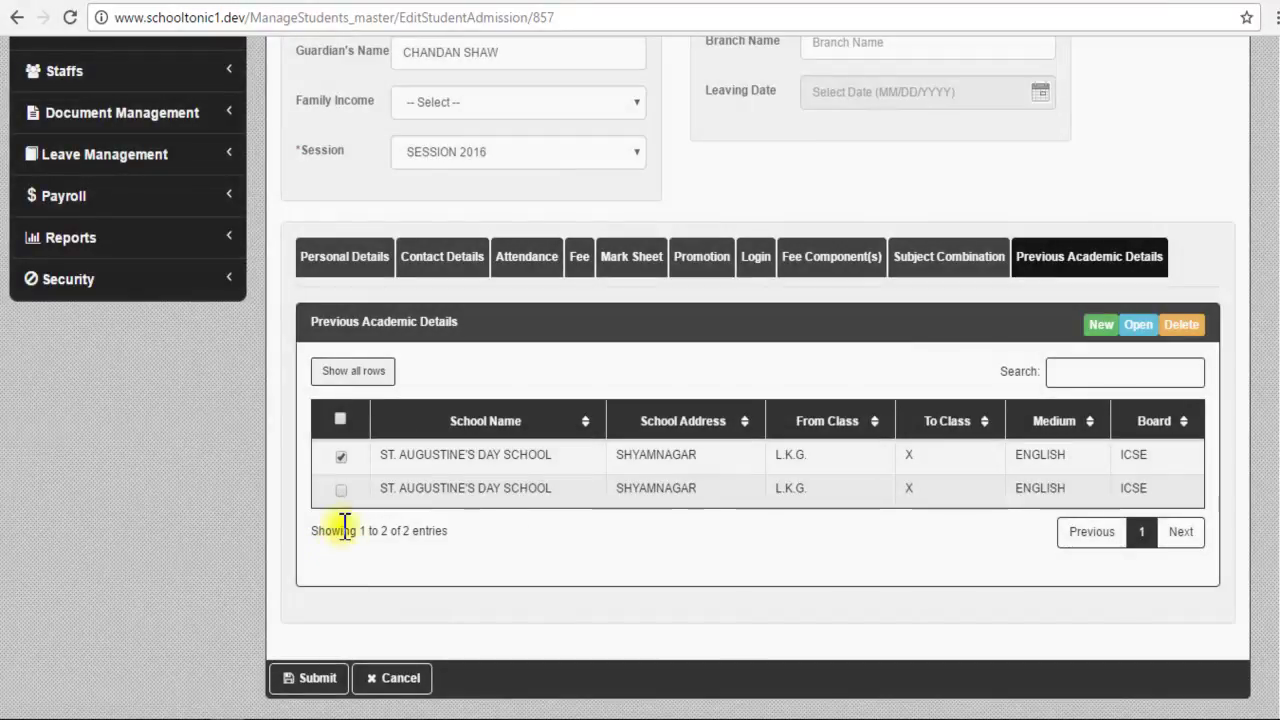
{"action": "left_click", "coordinate": [341, 457]}
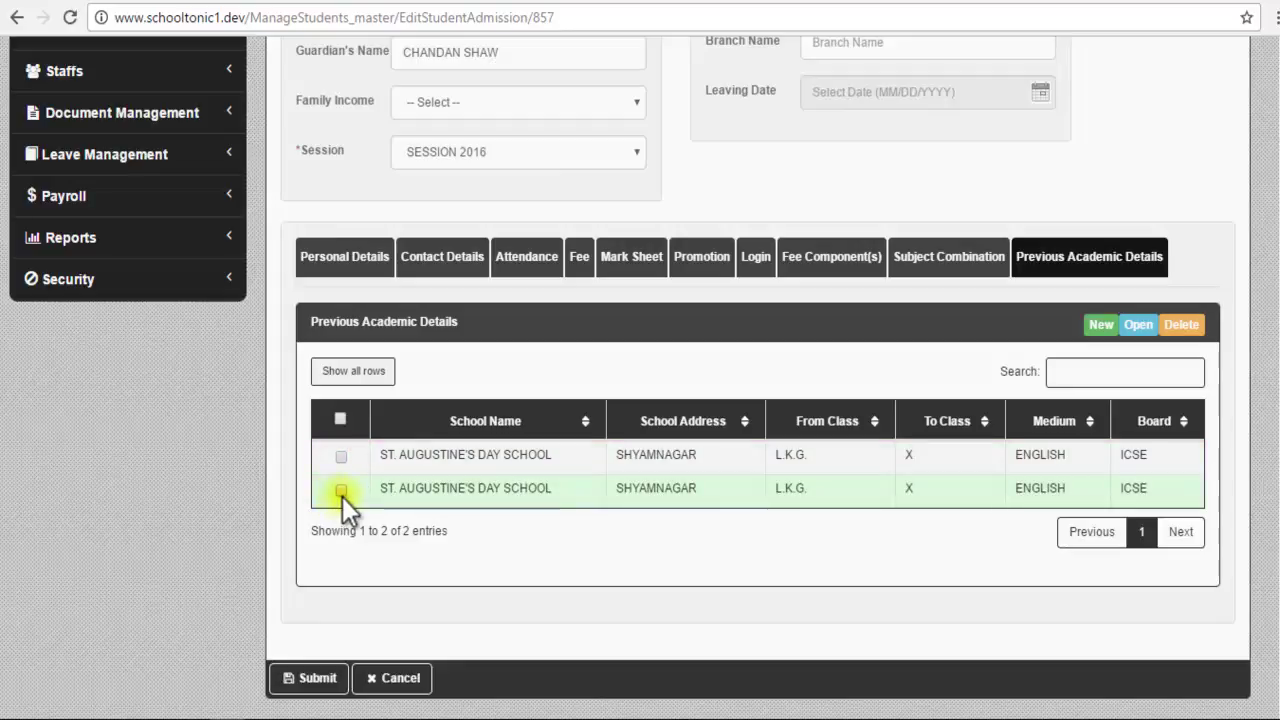
{"action": "left_click", "coordinate": [340, 490]}
{"action": "left_click", "coordinate": [1138, 328]}
{"action": "scroll", "coordinate": [764, 529], "scroll_direction": "down", "scroll_amount": 2}
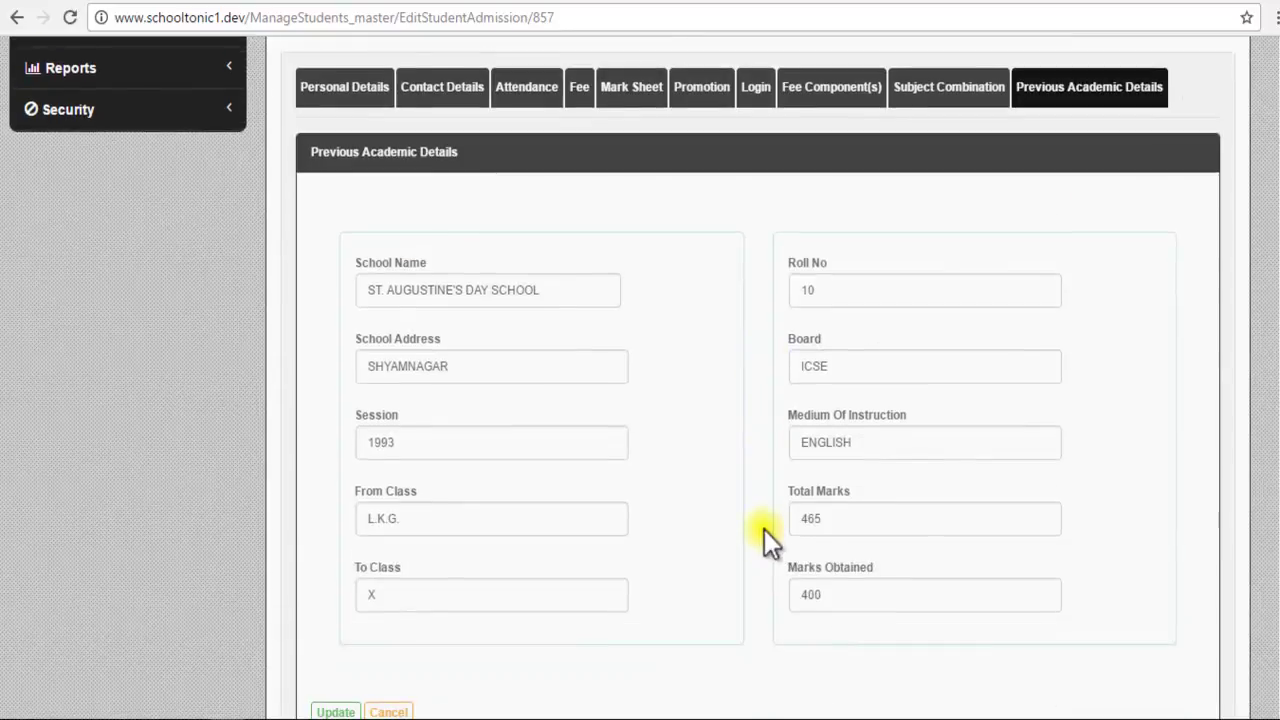
{"action": "scroll", "coordinate": [742, 557], "scroll_direction": "up", "scroll_amount": 1}
{"action": "scroll", "coordinate": [740, 556], "scroll_direction": "down", "scroll_amount": 1}
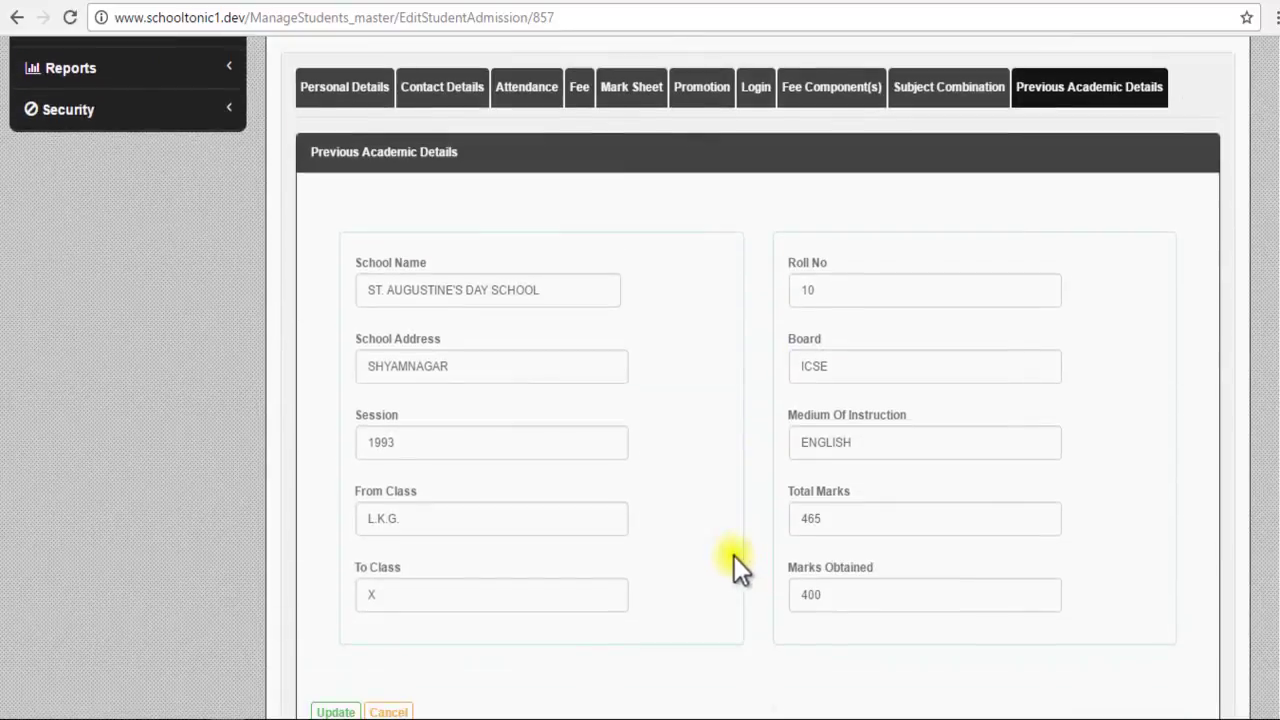
{"action": "left_click", "coordinate": [388, 708]}
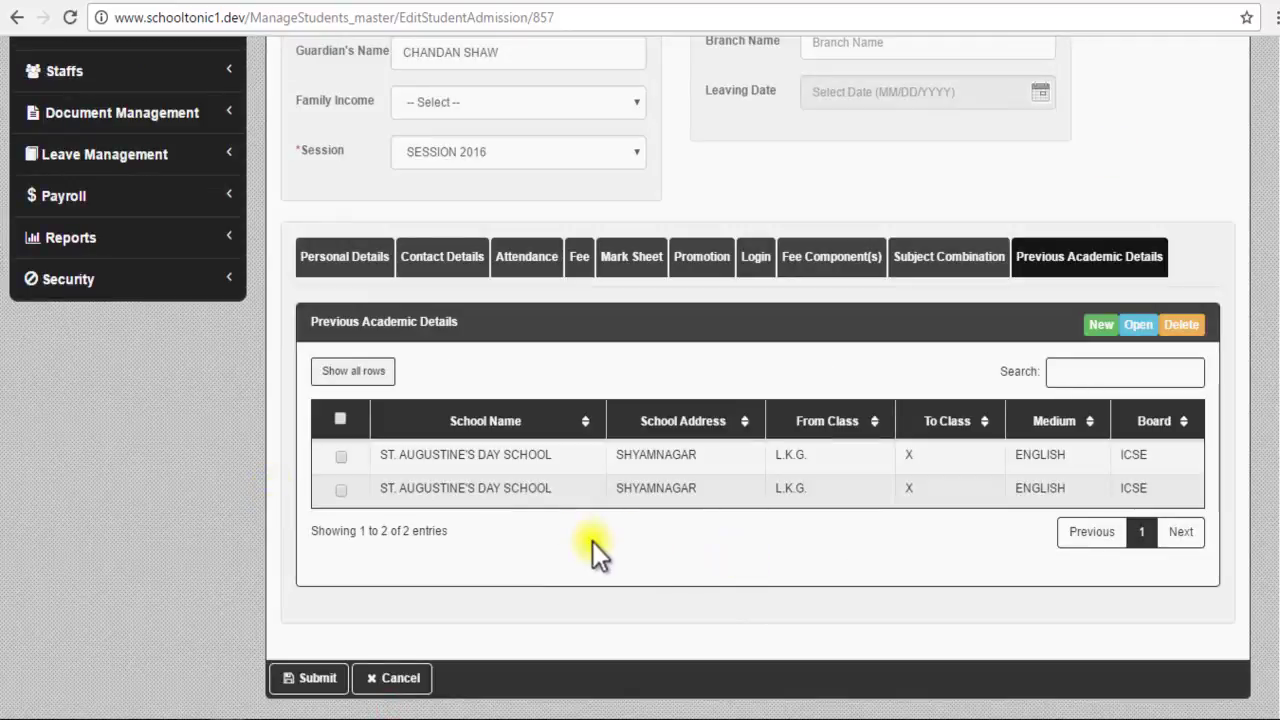
{"action": "left_click", "coordinate": [341, 458]}
{"action": "left_click", "coordinate": [1180, 327]}
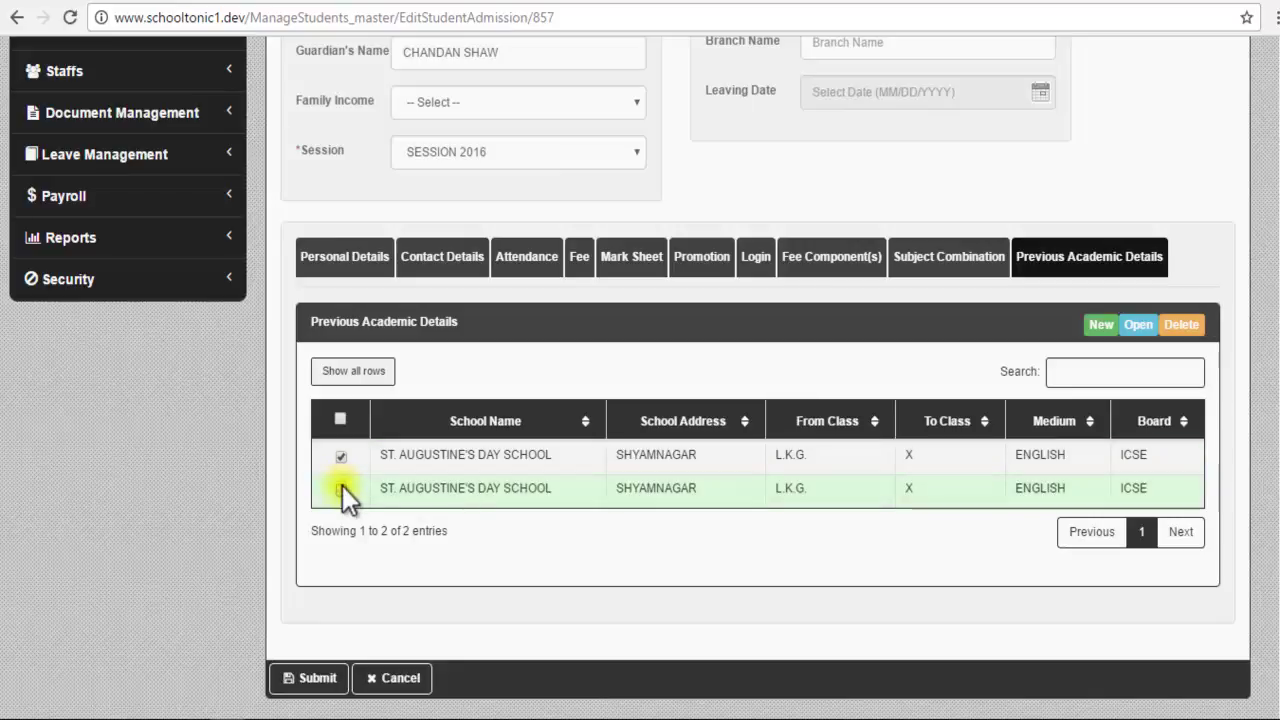
{"action": "left_click", "coordinate": [340, 419]}
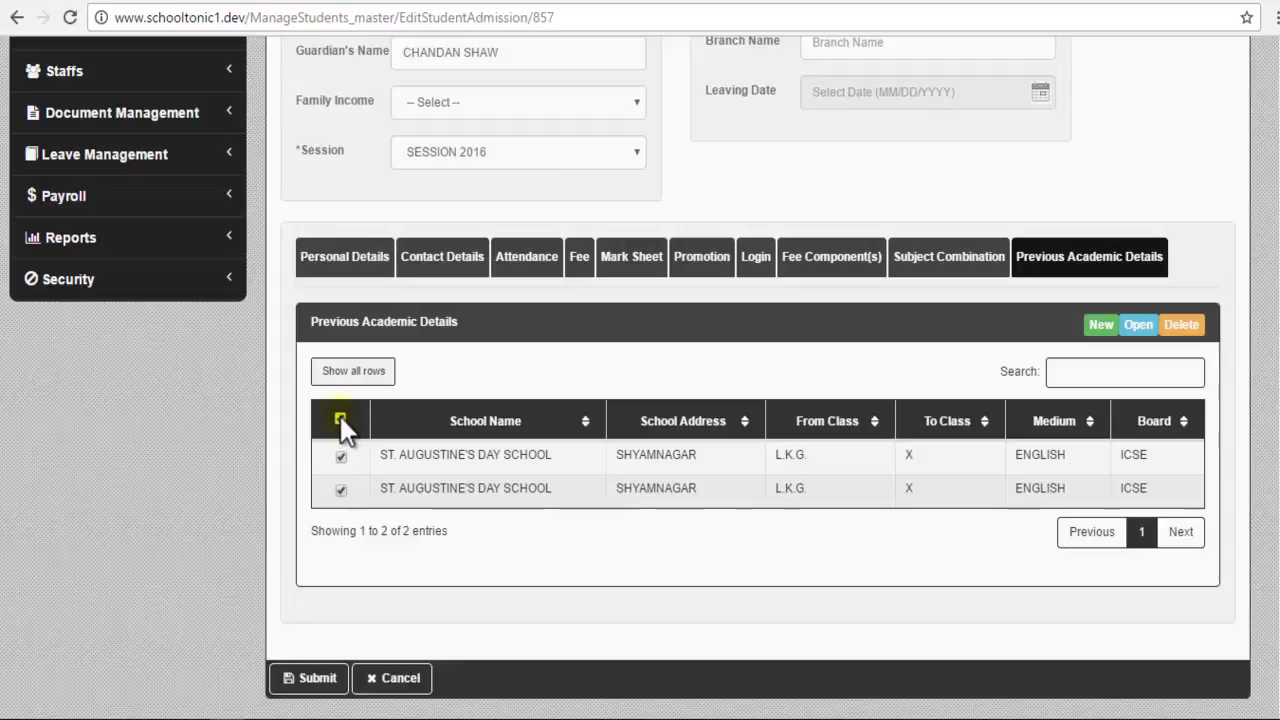
{"action": "left_click", "coordinate": [340, 420]}
Step: Tick the second ST. AUGUSTINE'S DAY SCHOOL row, delete it, and confirm the deletion
{"action": "left_click", "coordinate": [341, 489]}
{"action": "left_click", "coordinate": [1172, 326]}
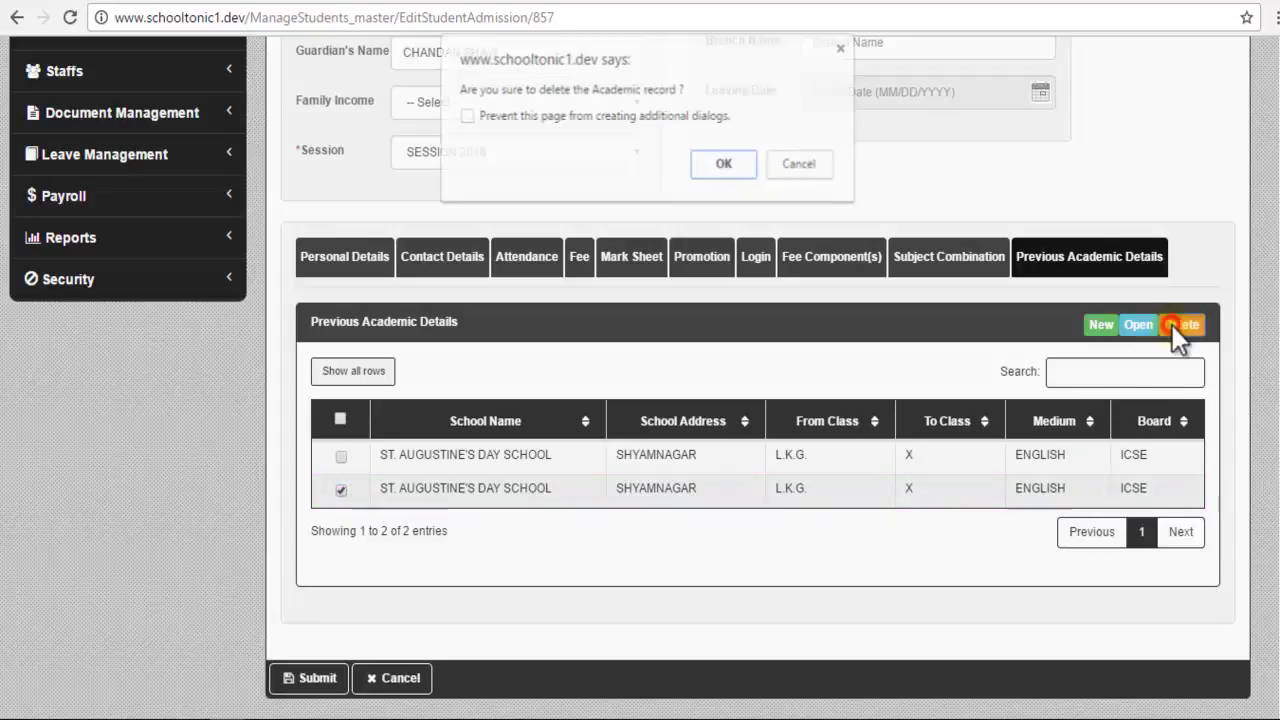
{"action": "key", "text": "Return"}
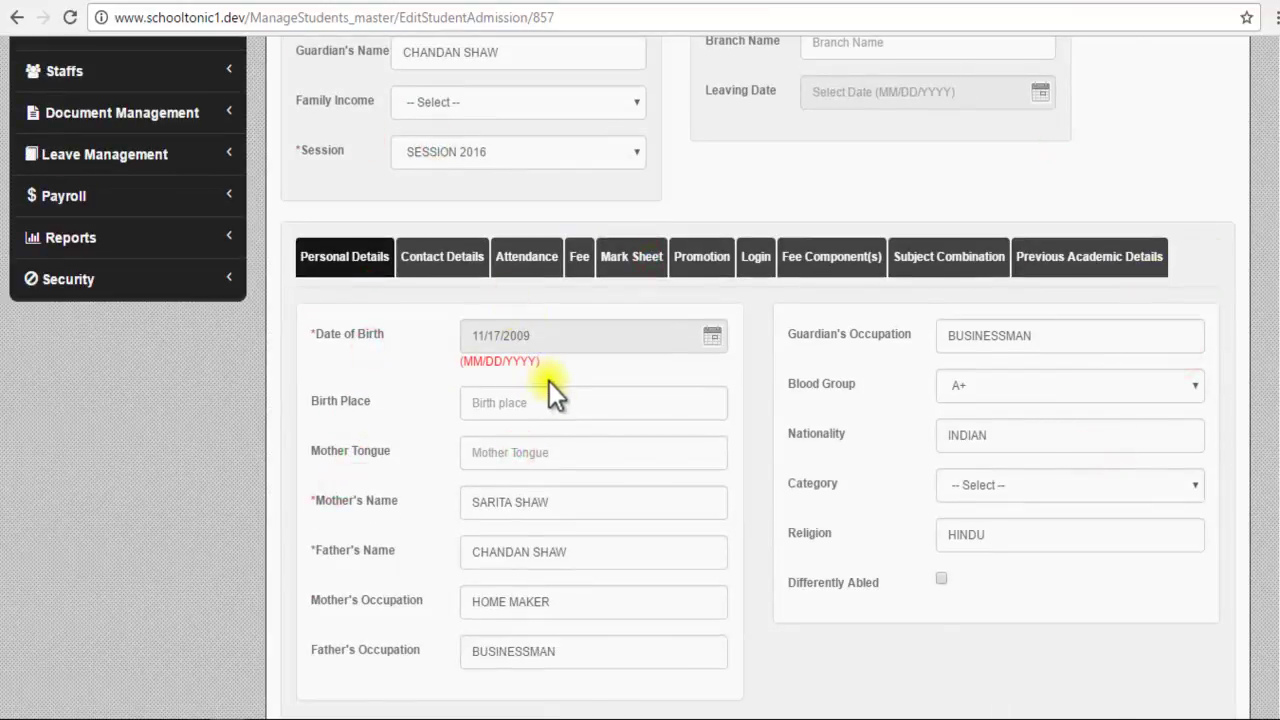
Step: Show the Attendance tab with 114 total days, 102 present and 12 absent
{"action": "scroll", "coordinate": [549, 381], "scroll_direction": "up", "scroll_amount": 1}
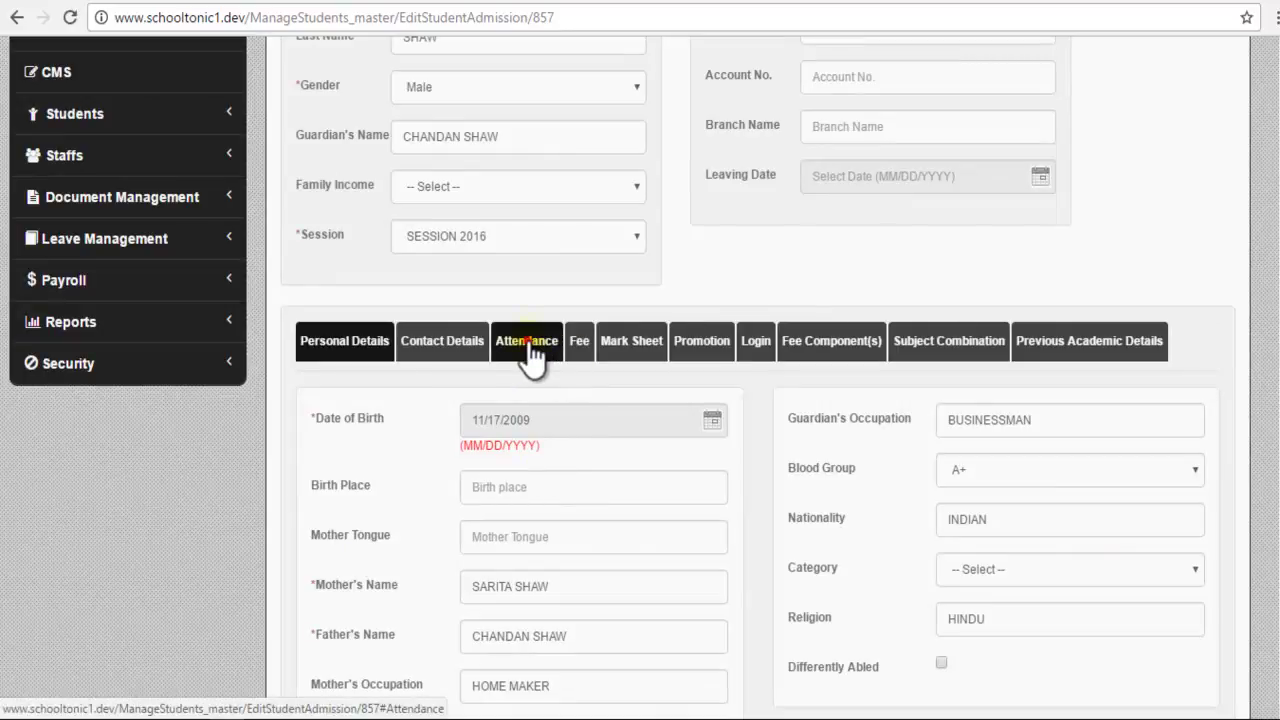
{"action": "left_click", "coordinate": [528, 345]}
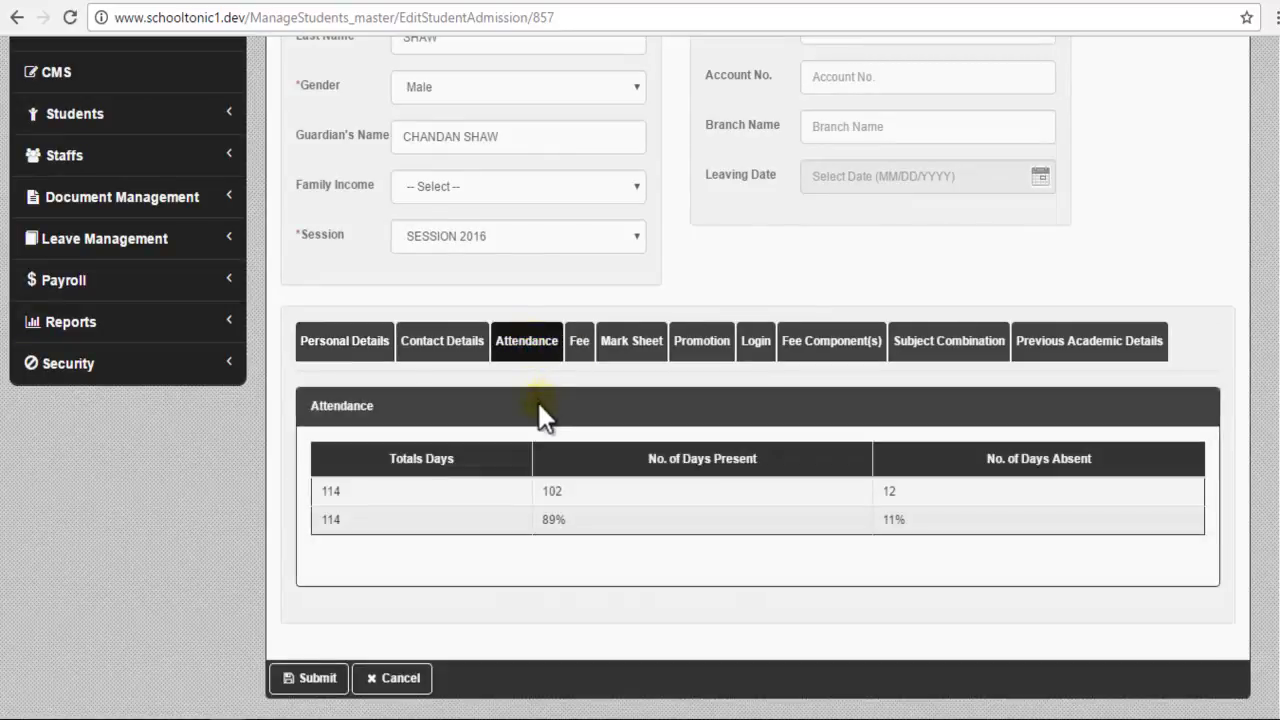